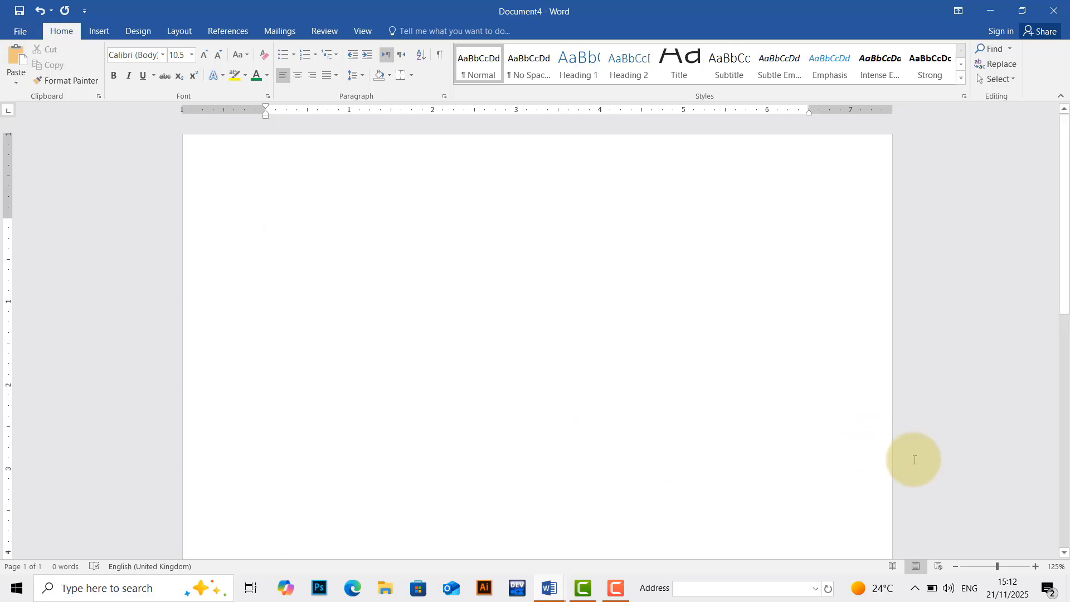
Generate sample paragraphs in the blank document with the =rand() function
{"action": "type", "text": "=rand"}
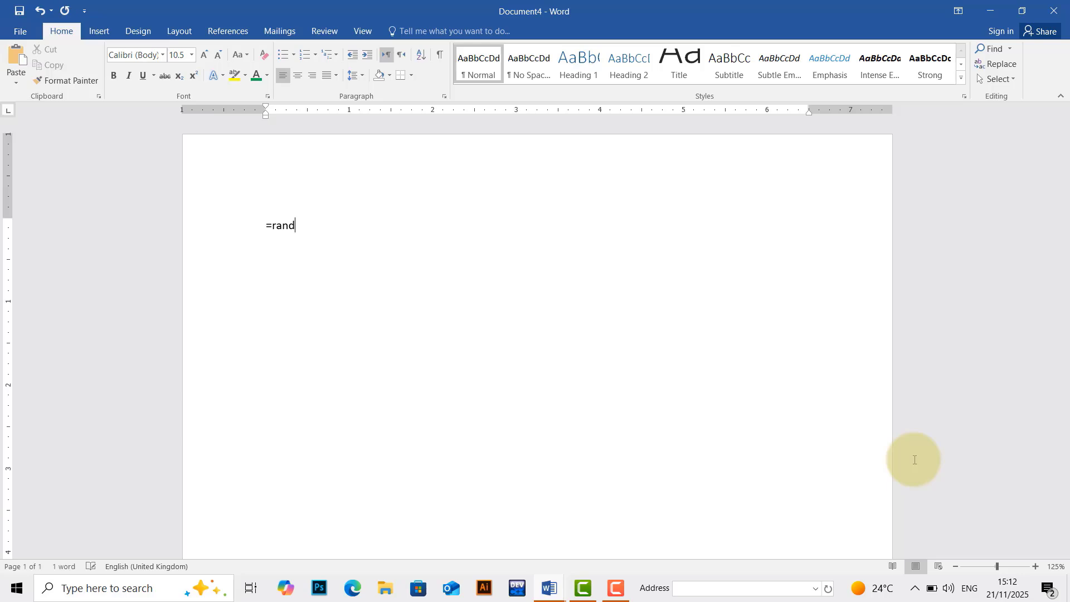
{"action": "type", "text": "()"}
{"action": "key", "text": "Return"}
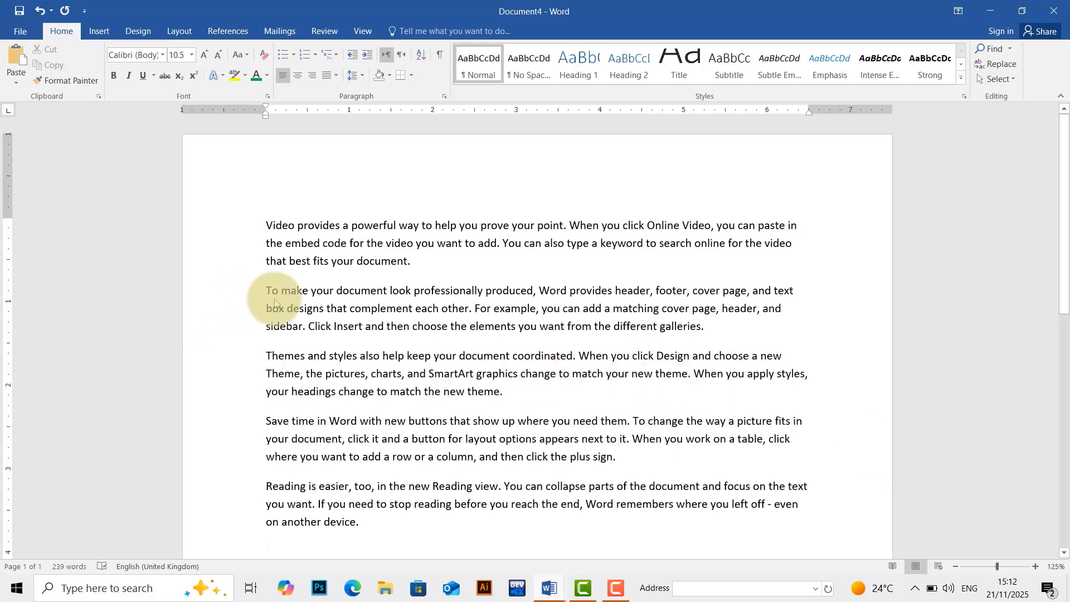
Make the second paragraph ("To make your document look...") bold and the third paragraph ("Themes and styles...") italic
{"action": "left_click_drag", "start_coordinate": [267, 290], "coordinate": [732, 336]}
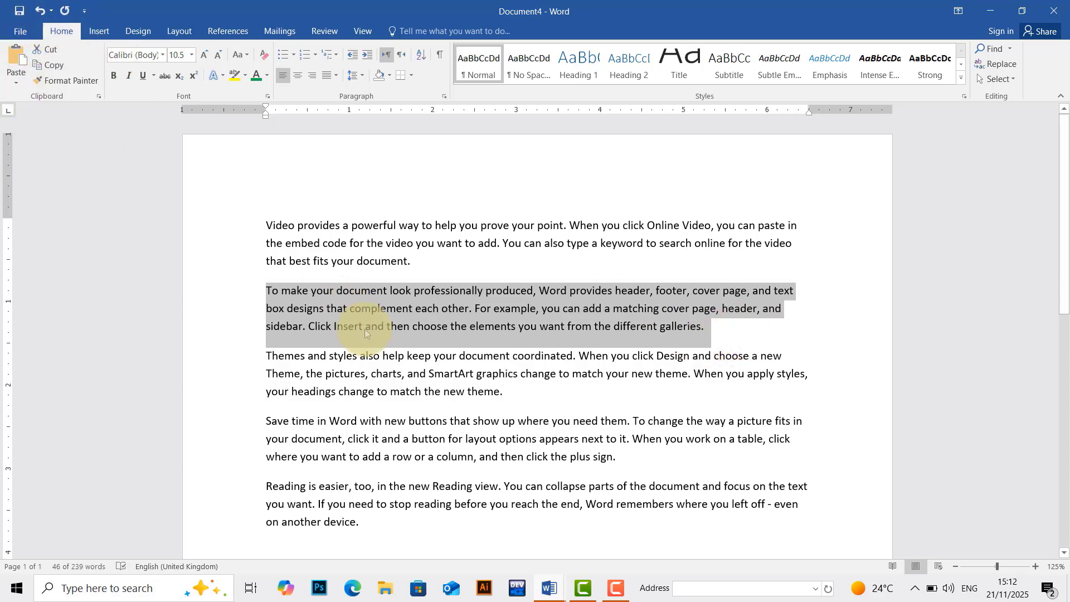
{"action": "key", "text": "ctrl+b"}
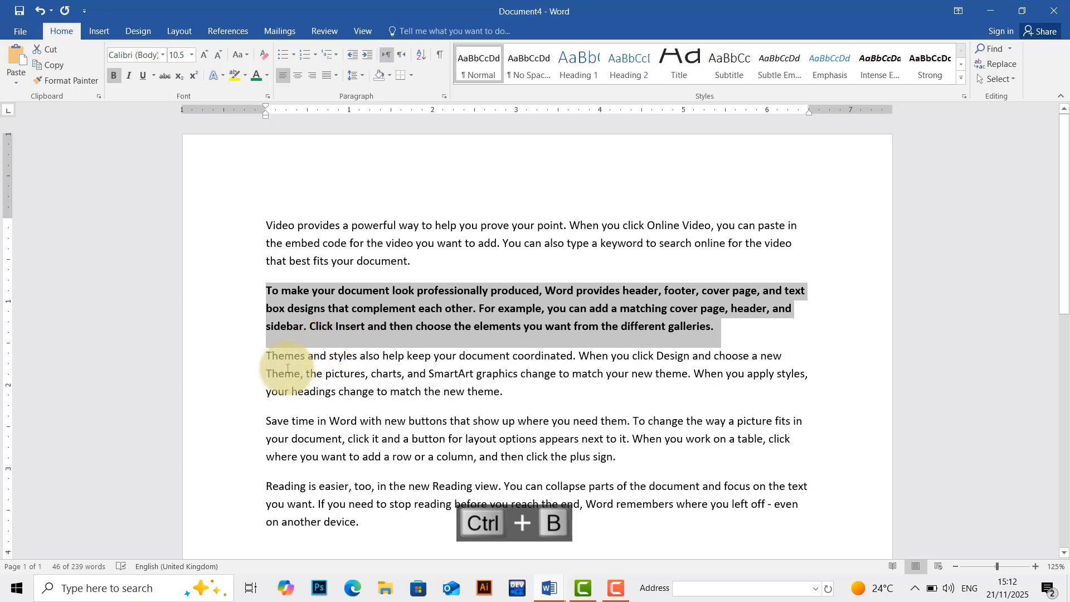
{"action": "left_click_drag", "start_coordinate": [269, 355], "coordinate": [547, 400]}
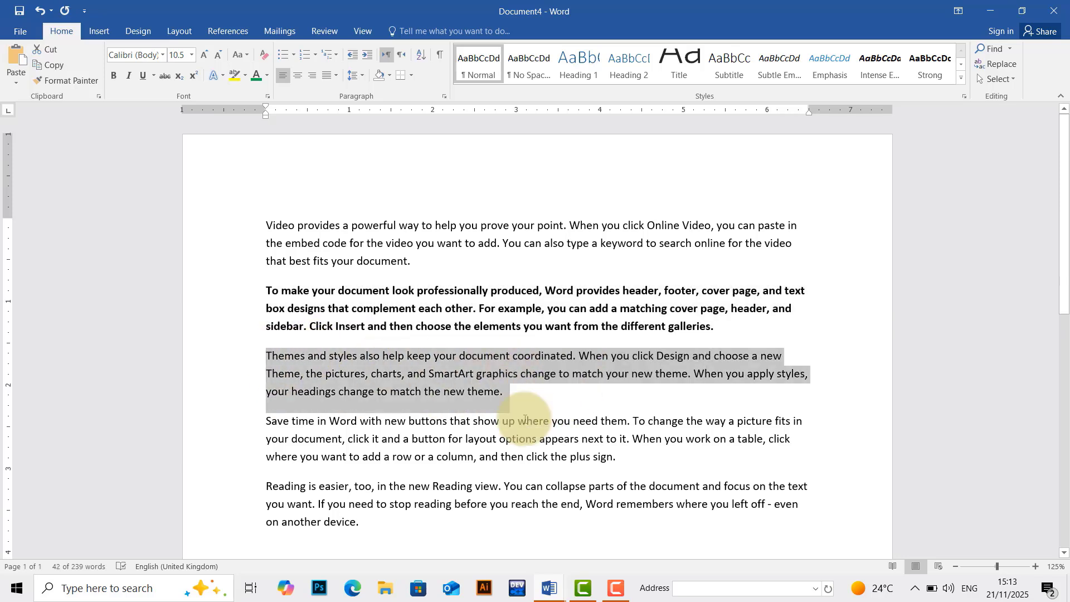
{"action": "key", "text": "ctrl+i"}
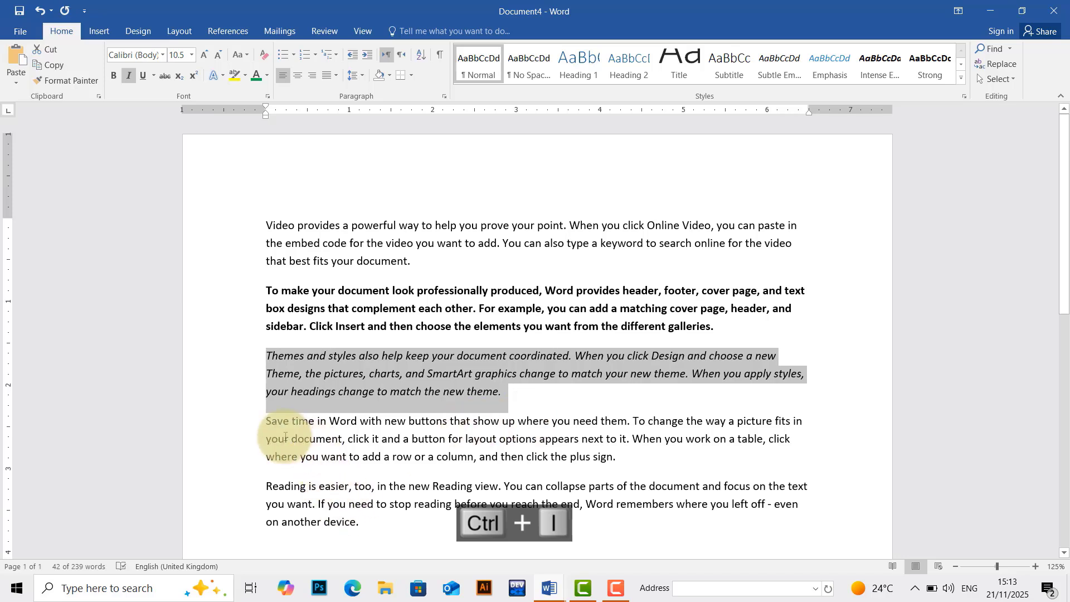
Set the font color of the fourth paragraph ("Save time in Word...") to red and deselect the text
{"action": "left_click_drag", "start_coordinate": [264, 420], "coordinate": [623, 461]}
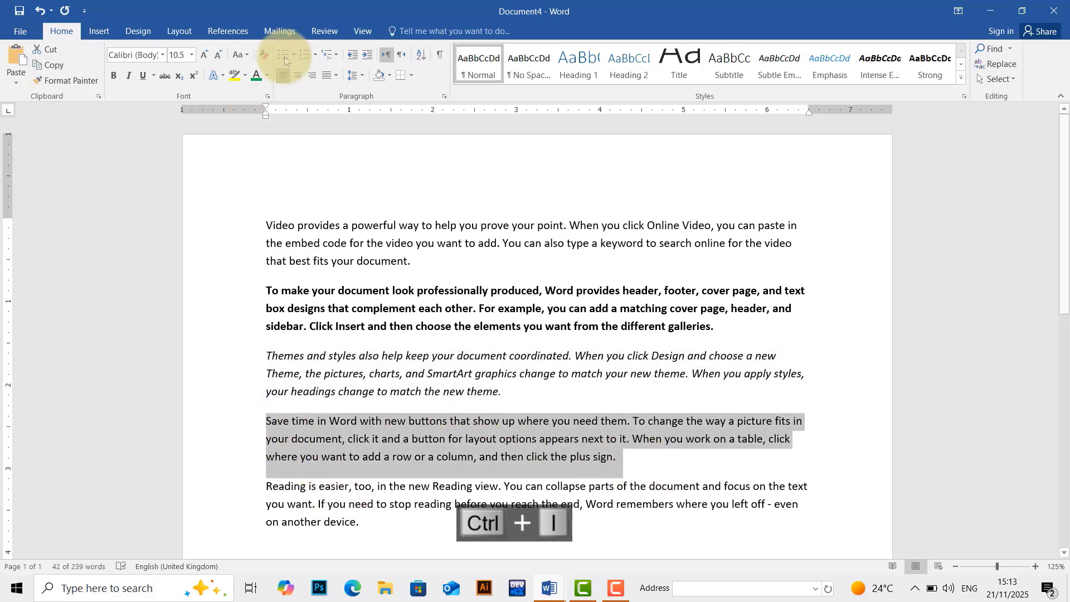
{"action": "left_click", "coordinate": [268, 74]}
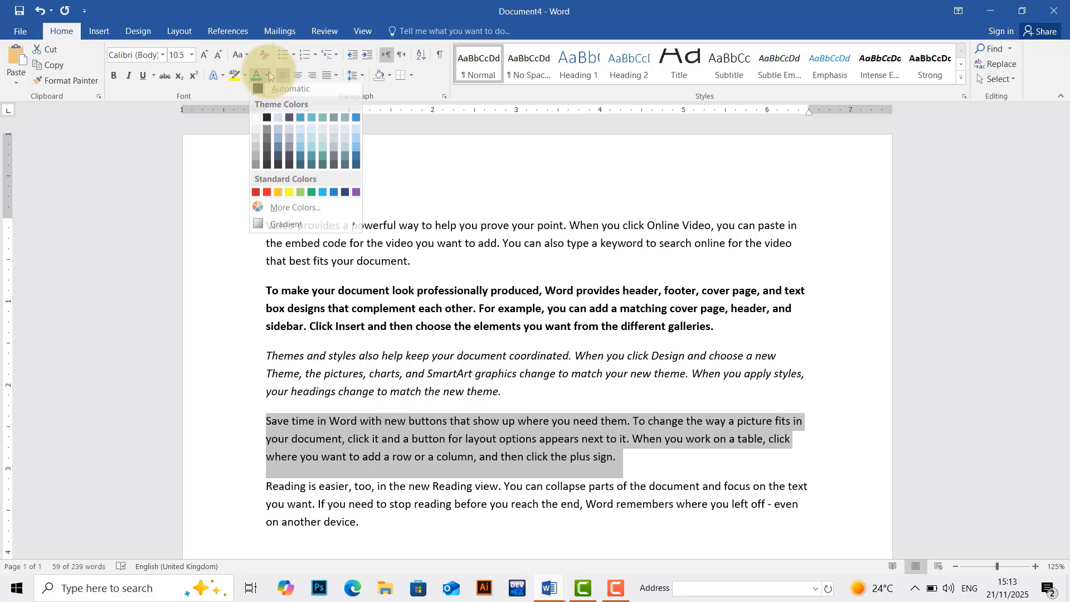
{"action": "left_click", "coordinate": [262, 203]}
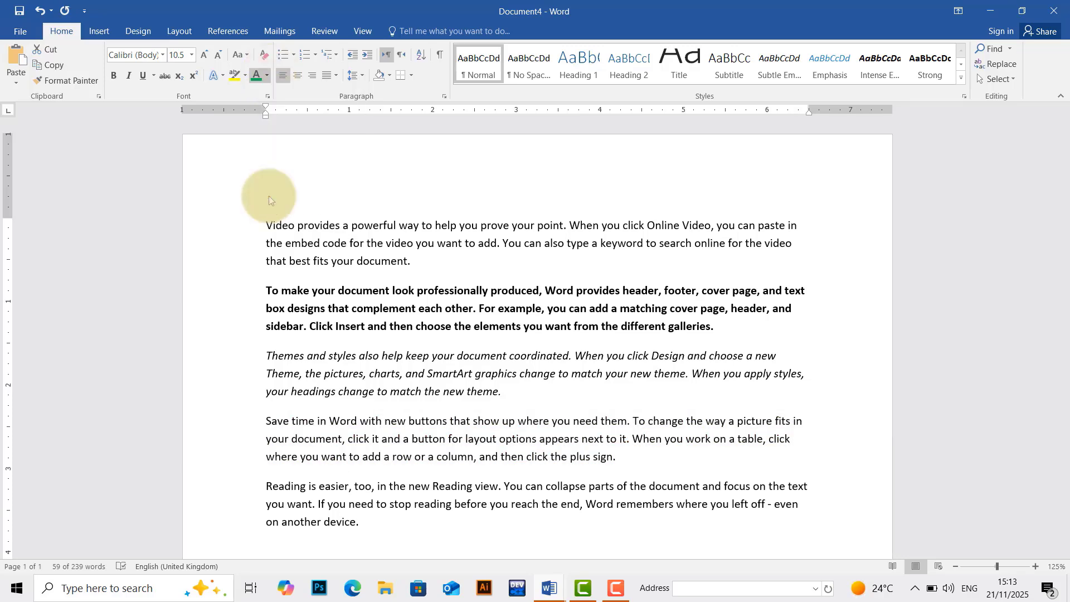
{"action": "left_click", "coordinate": [364, 333]}
{"action": "left_click_drag", "start_coordinate": [498, 457], "coordinate": [410, 422]}
{"action": "left_click", "coordinate": [446, 439]}
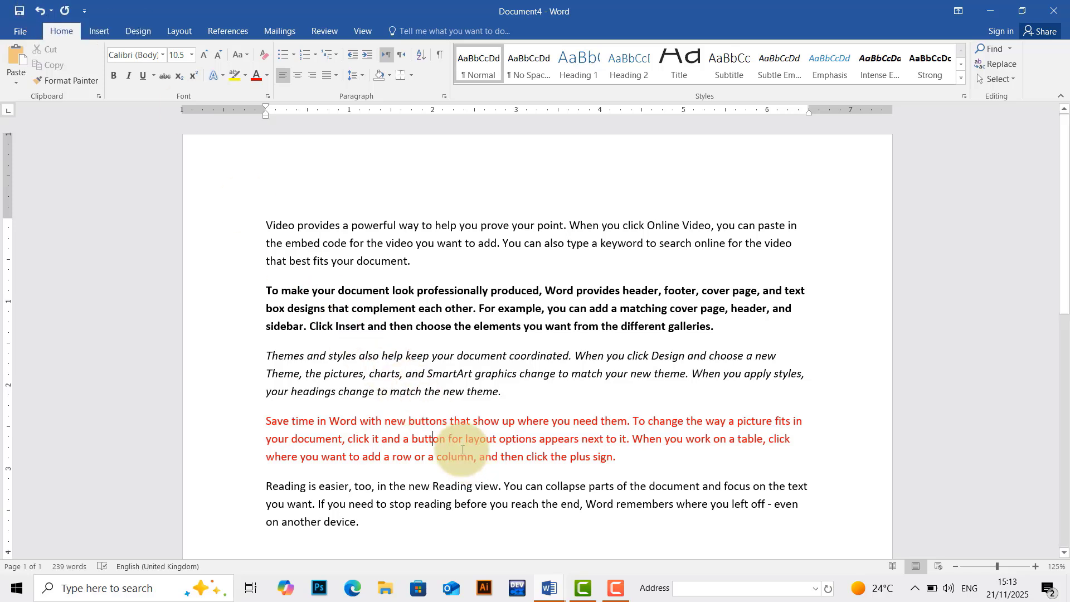
{"action": "left_click_drag", "start_coordinate": [460, 441], "coordinate": [419, 433]}
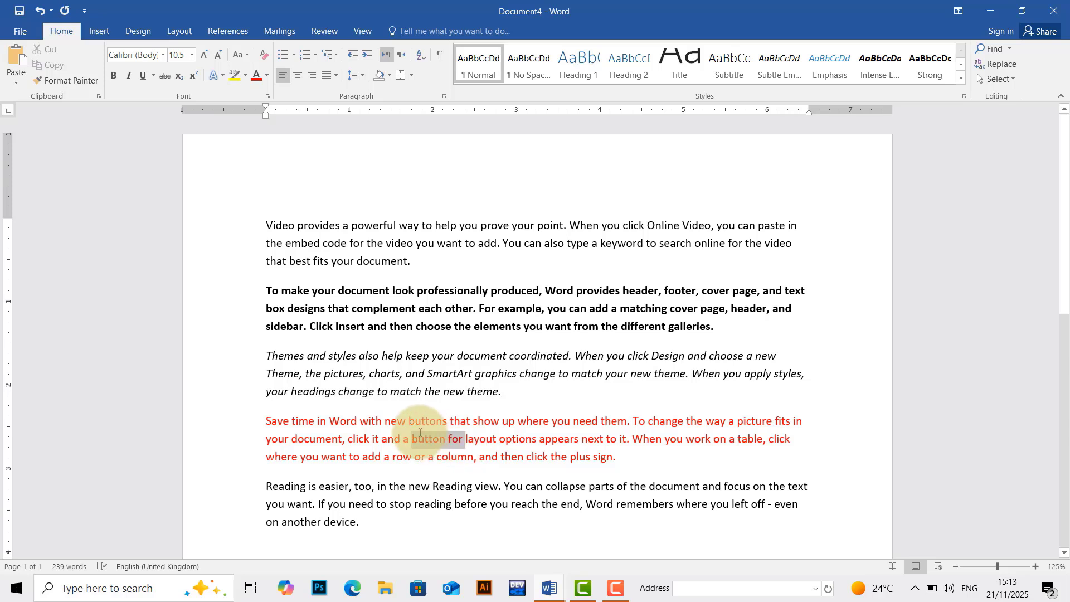
{"action": "left_click", "coordinate": [385, 432]}
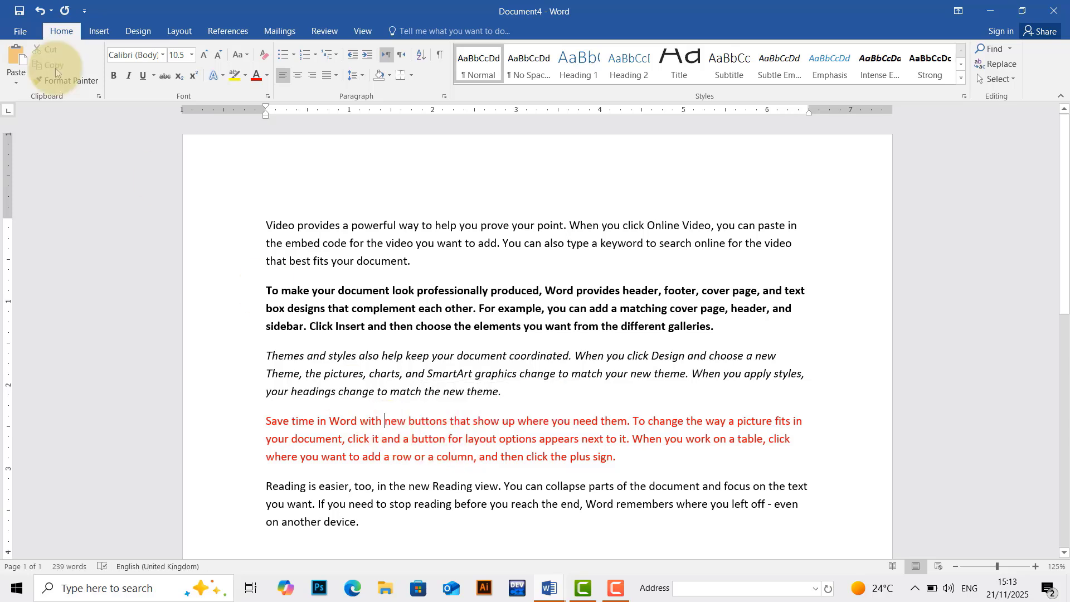
Undo the last three formatting changes one by one: the red font color, the italic and the bold
{"action": "left_click", "coordinate": [40, 10]}
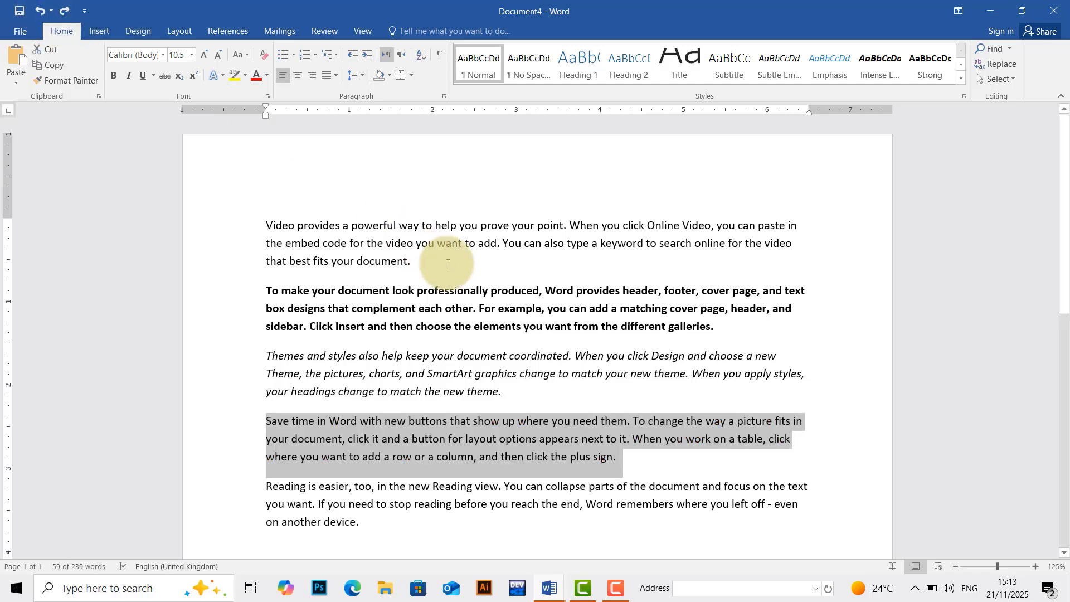
{"action": "left_click_drag", "start_coordinate": [433, 356], "coordinate": [469, 395]}
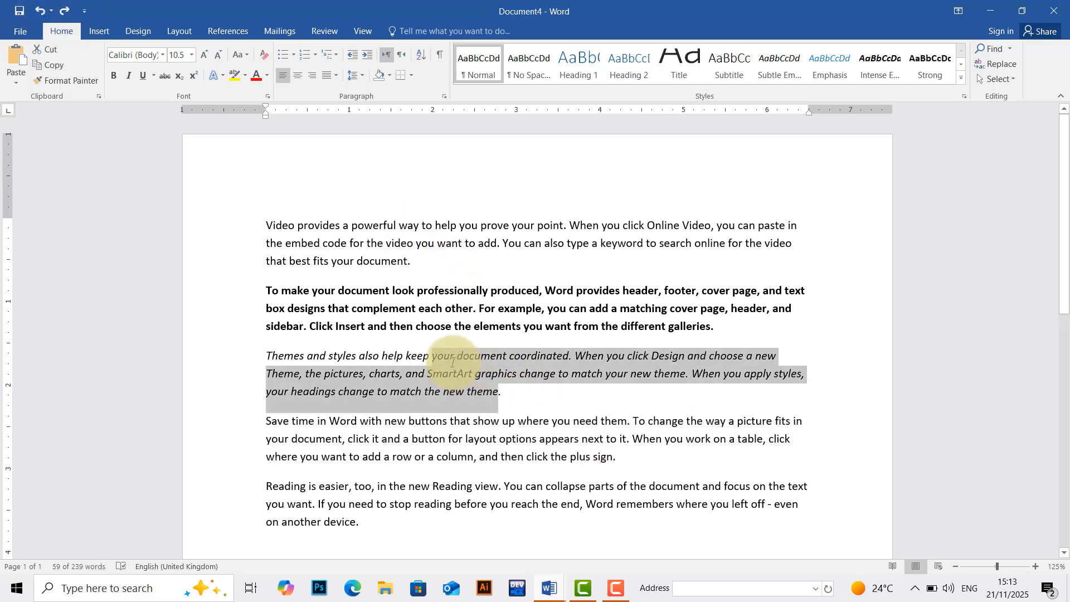
{"action": "left_click", "coordinate": [444, 380]}
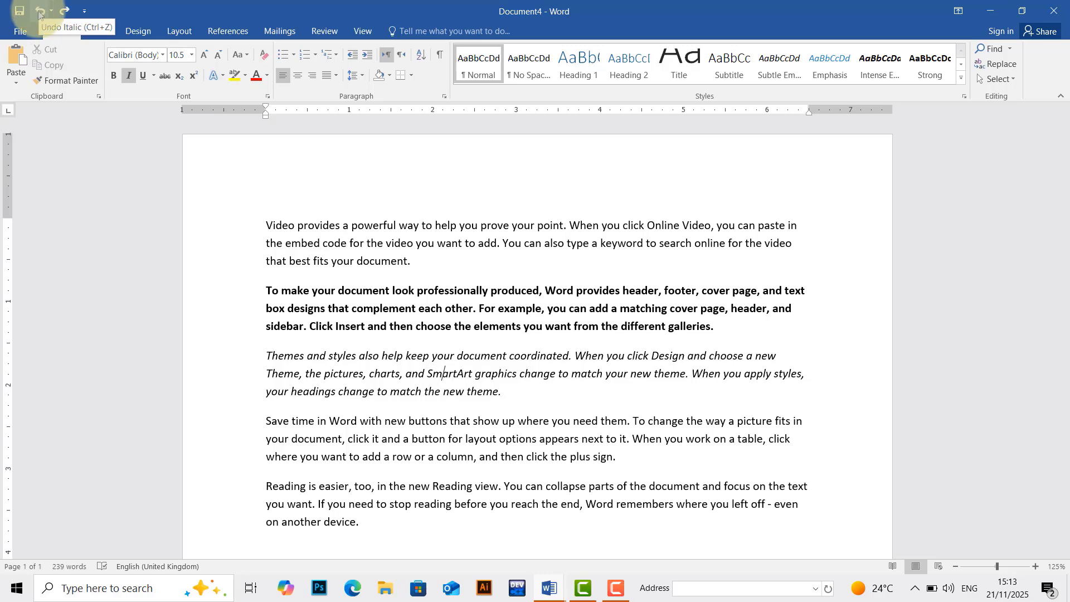
{"action": "left_click", "coordinate": [38, 11]}
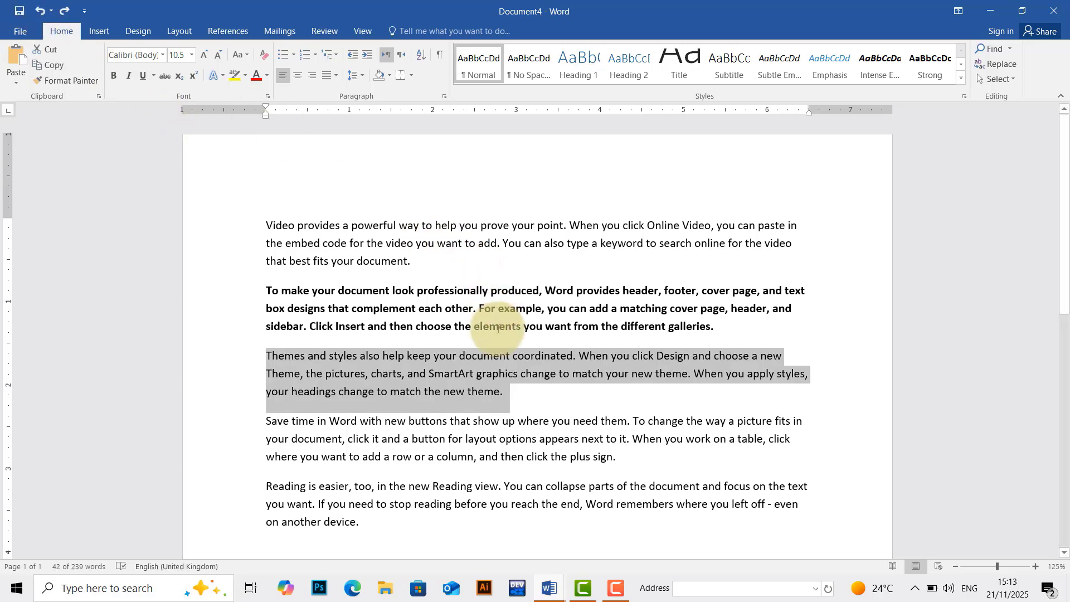
{"action": "left_click_drag", "start_coordinate": [498, 329], "coordinate": [453, 290]}
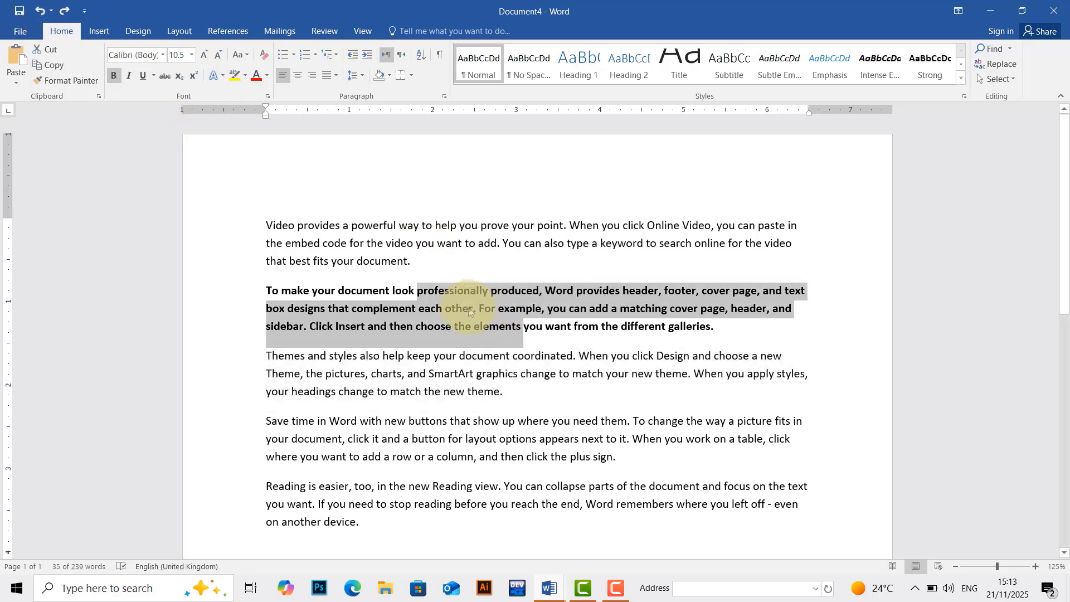
{"action": "left_click", "coordinate": [469, 311]}
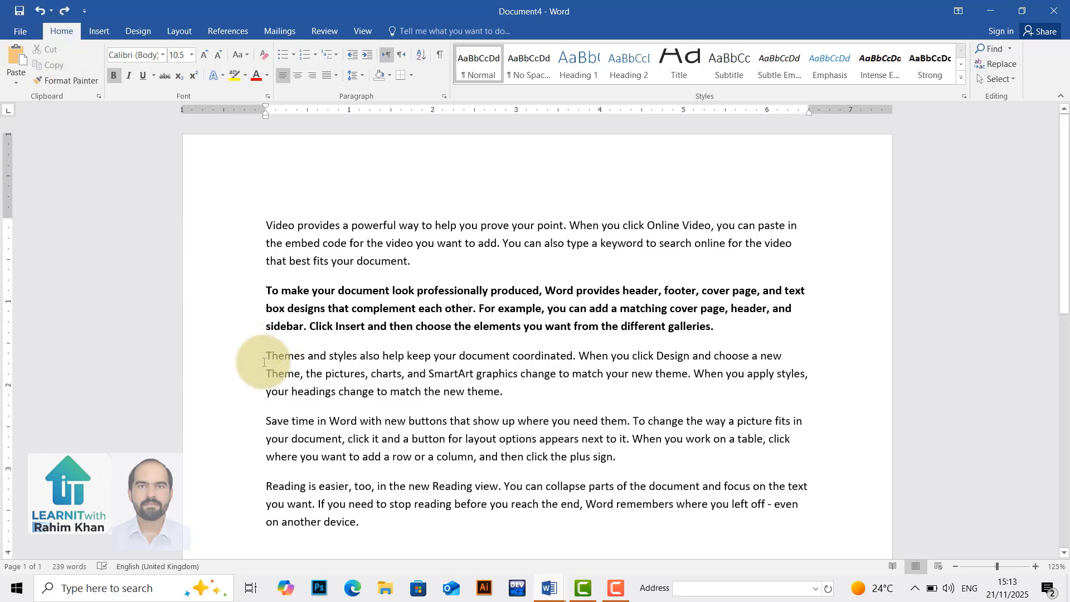
{"action": "key", "text": "ctrl+z"}
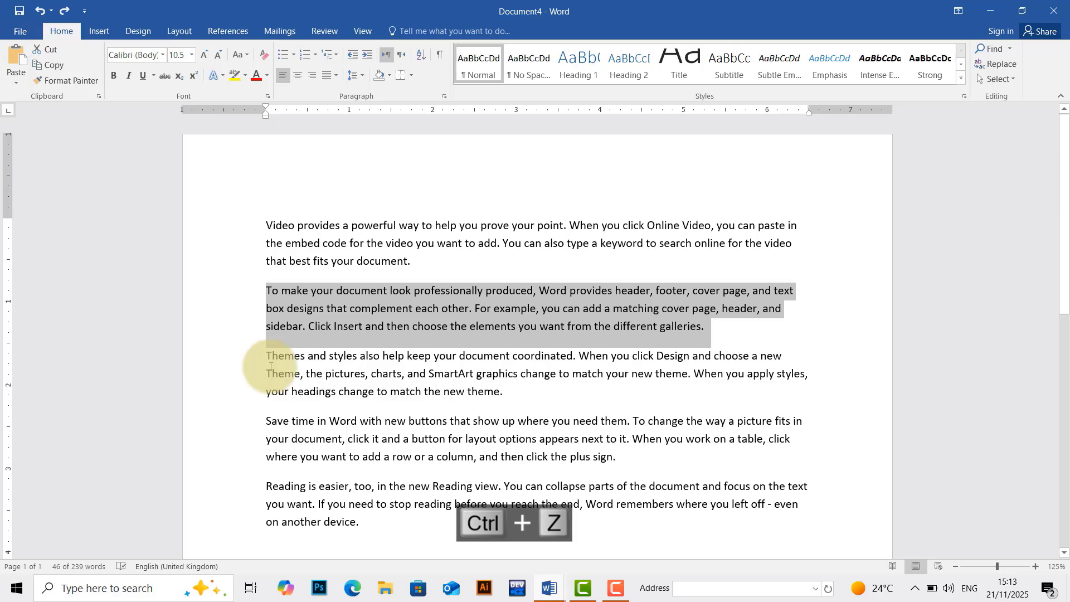
Redo the three undone formatting changes one by one: bold, italic and the red font color
{"action": "left_click", "coordinate": [64, 11]}
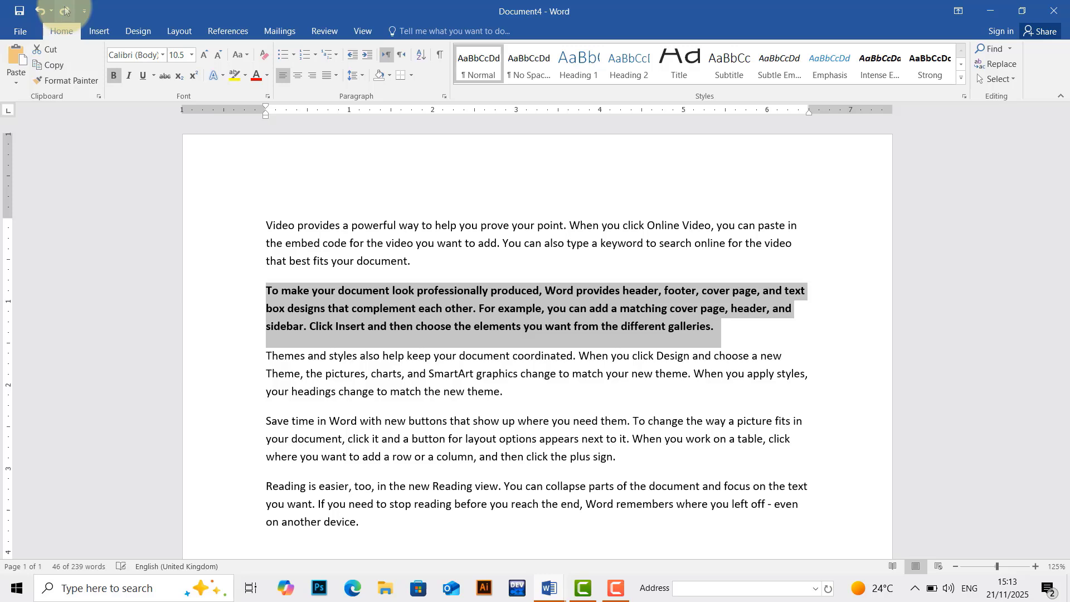
{"action": "left_click", "coordinate": [421, 374]}
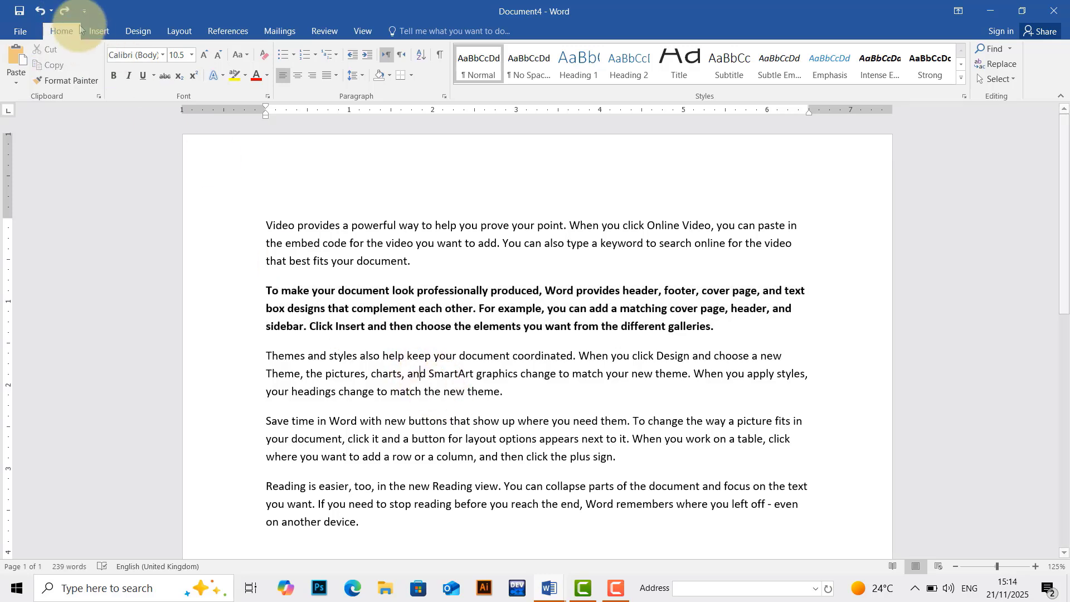
{"action": "left_click", "coordinate": [65, 11]}
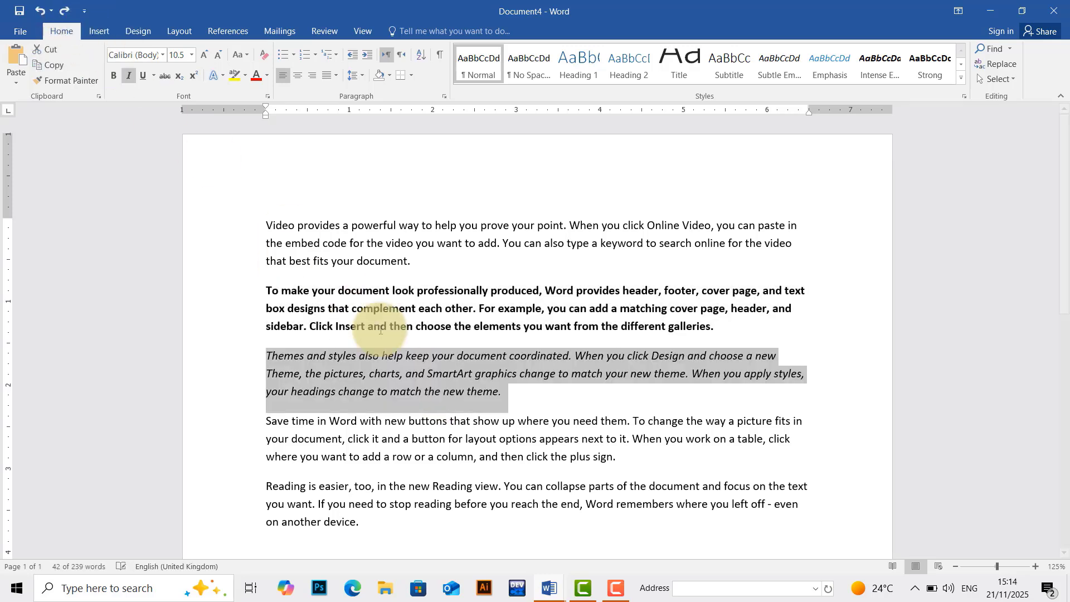
{"action": "left_click", "coordinate": [425, 446]}
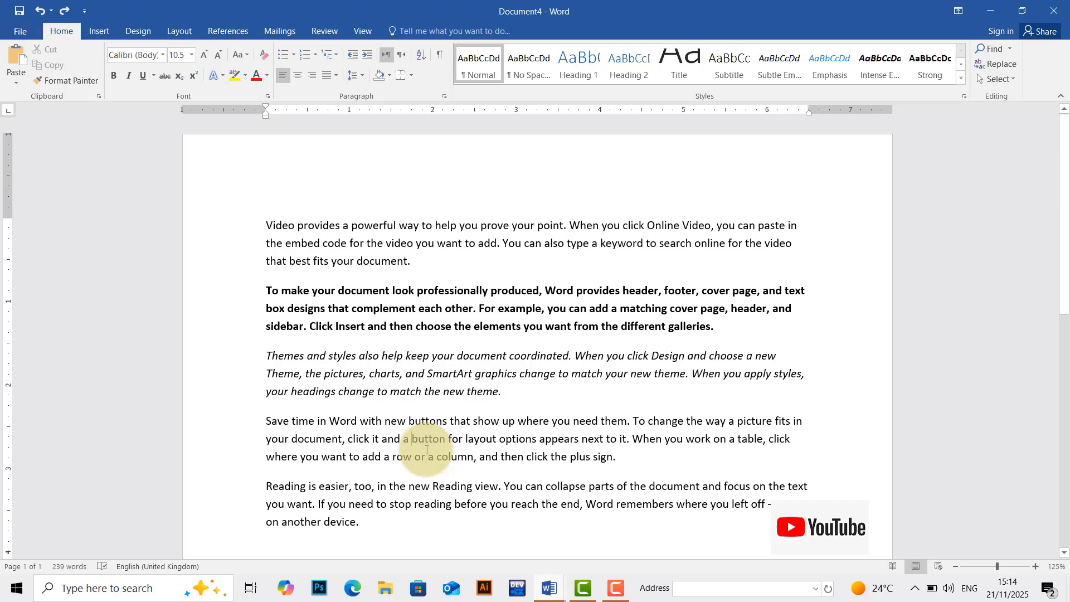
{"action": "key", "text": "ctrl+y"}
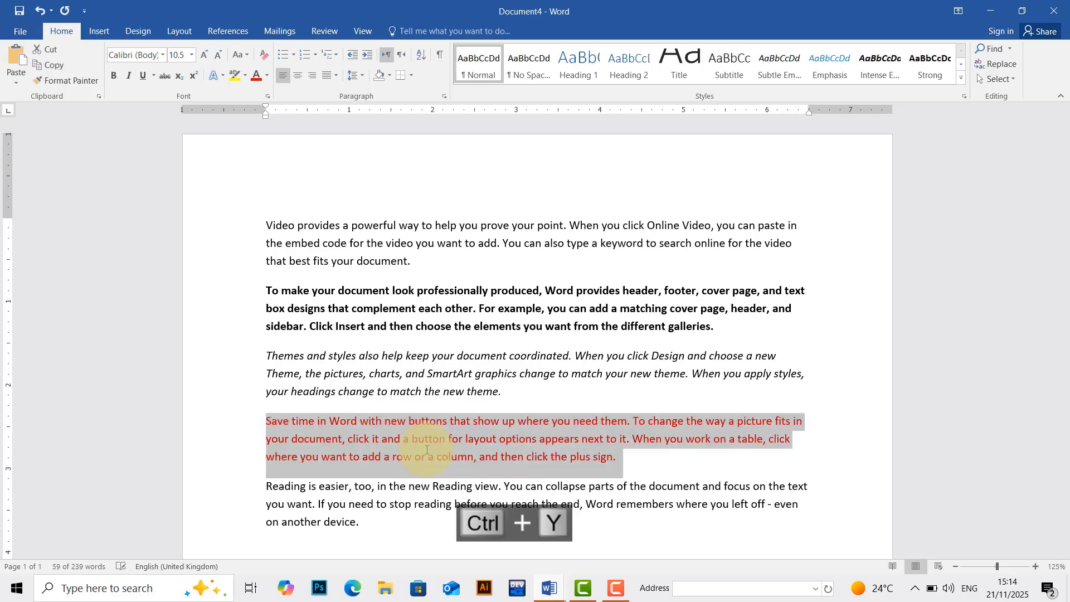
{"action": "left_click", "coordinate": [393, 326]}
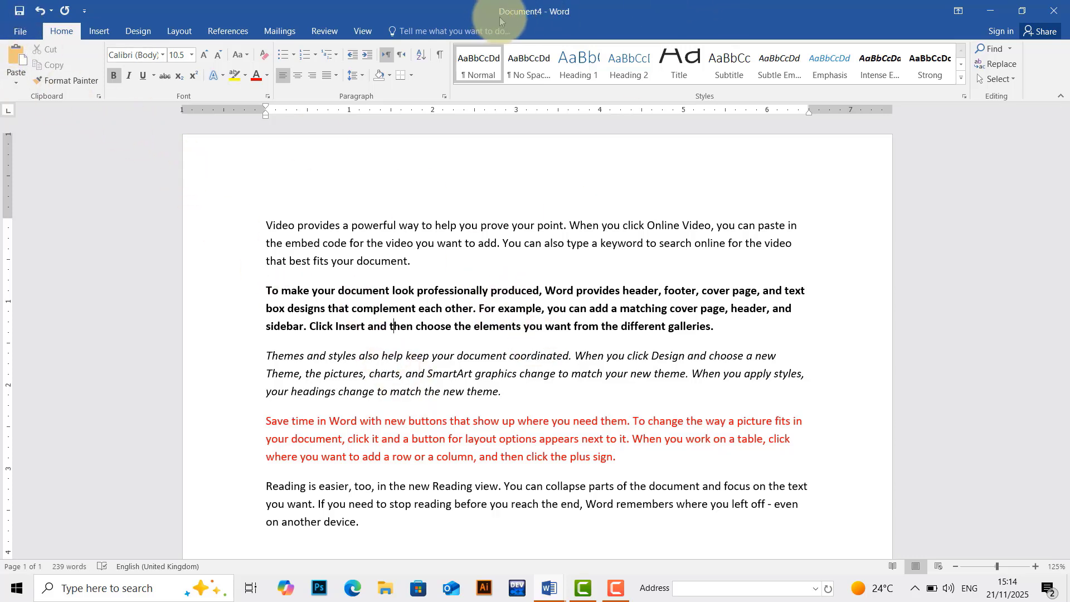
Save the document to the Desktop as a Word Document named class3
{"action": "left_click", "coordinate": [20, 12]}
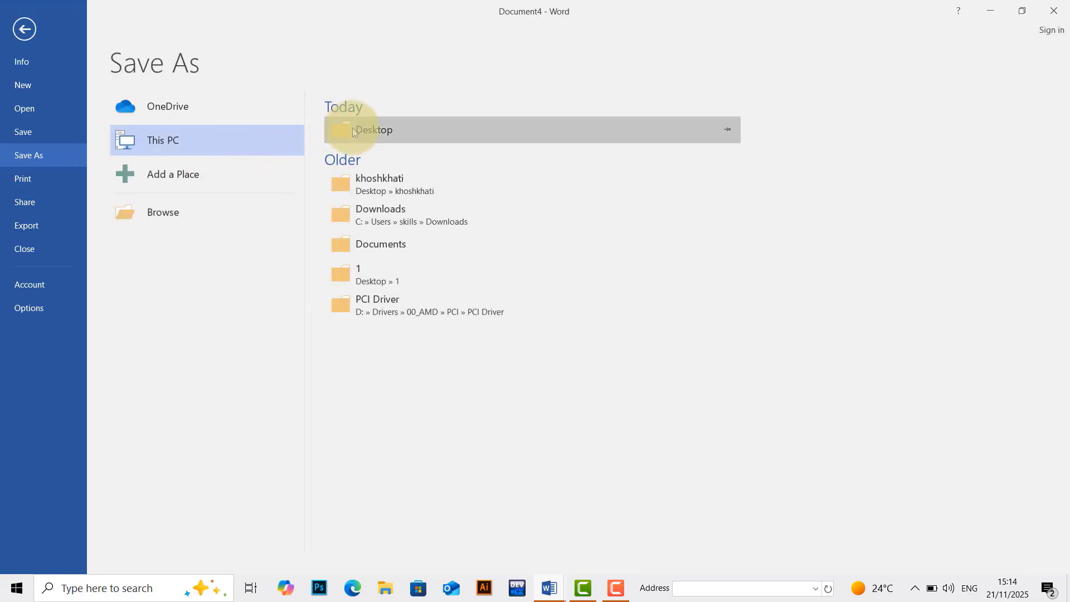
{"action": "left_click", "coordinate": [353, 131]}
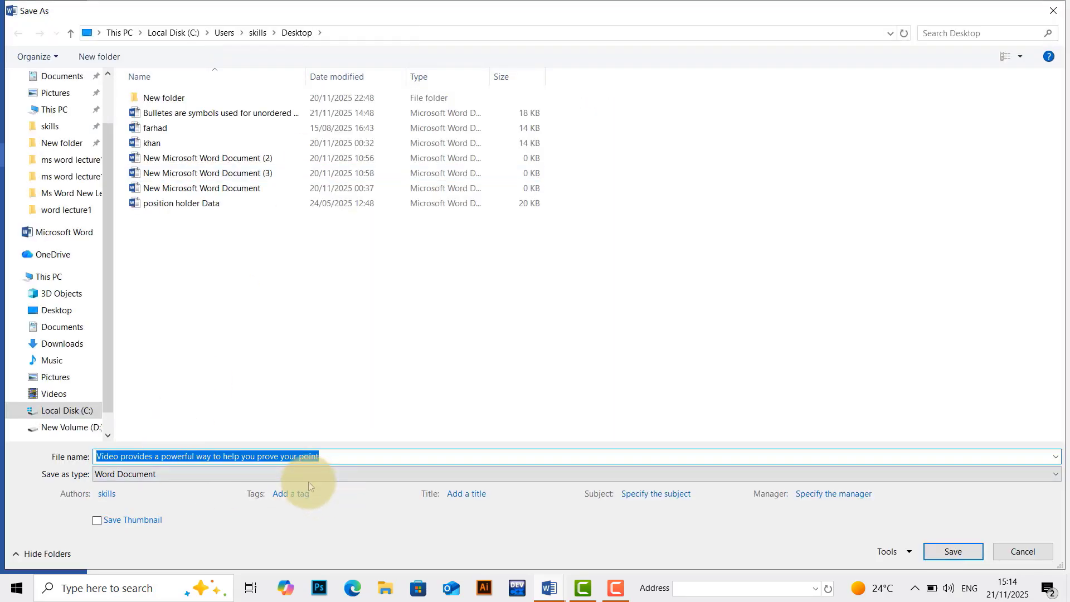
{"action": "type", "text": "class3"}
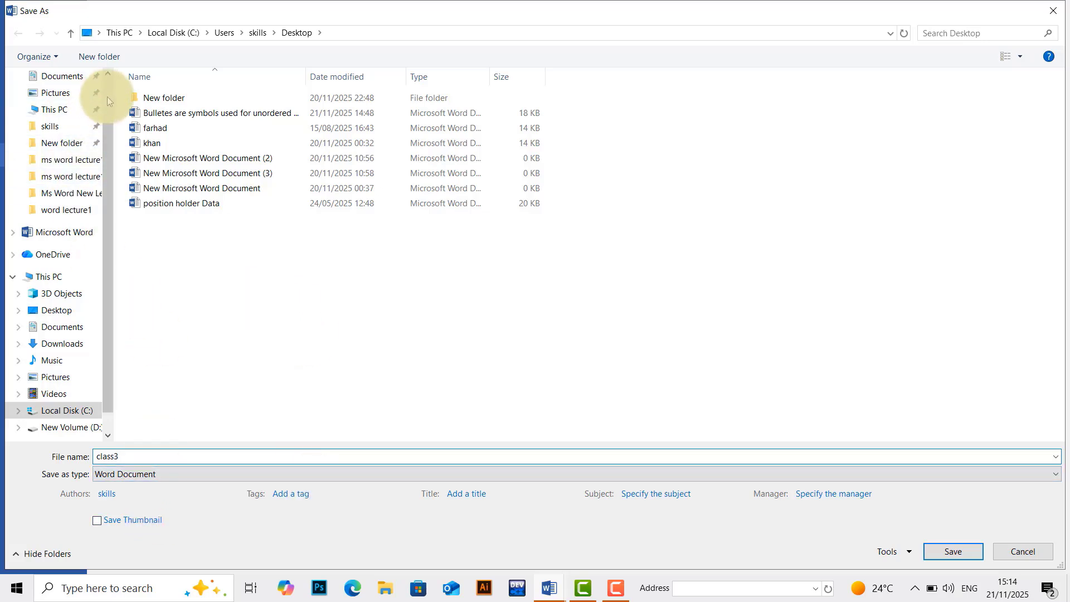
{"action": "scroll", "coordinate": [107, 96], "scroll_direction": "up", "scroll_amount": 2}
{"action": "left_click", "coordinate": [56, 105]}
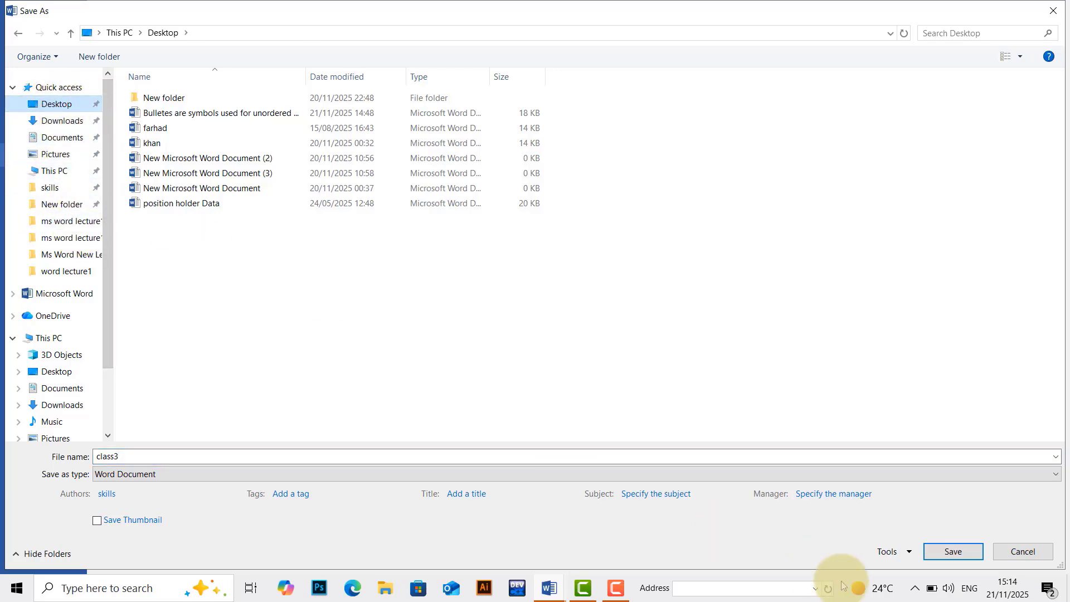
{"action": "left_click", "coordinate": [953, 552]}
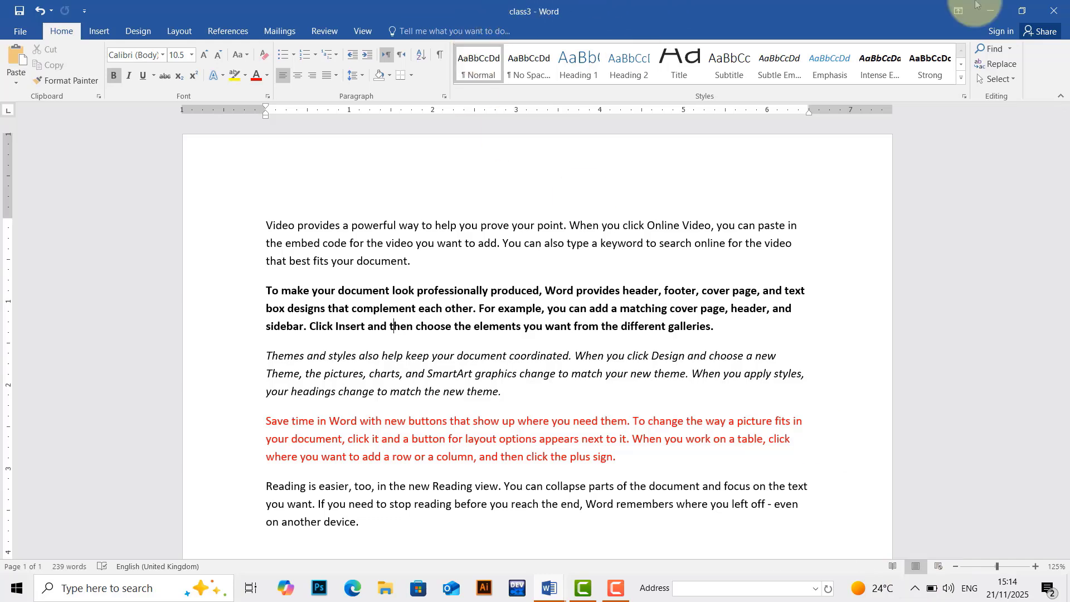
Minimize the open Word windows to reach the desktop and open the saved class3 document from there
{"action": "left_click", "coordinate": [989, 11]}
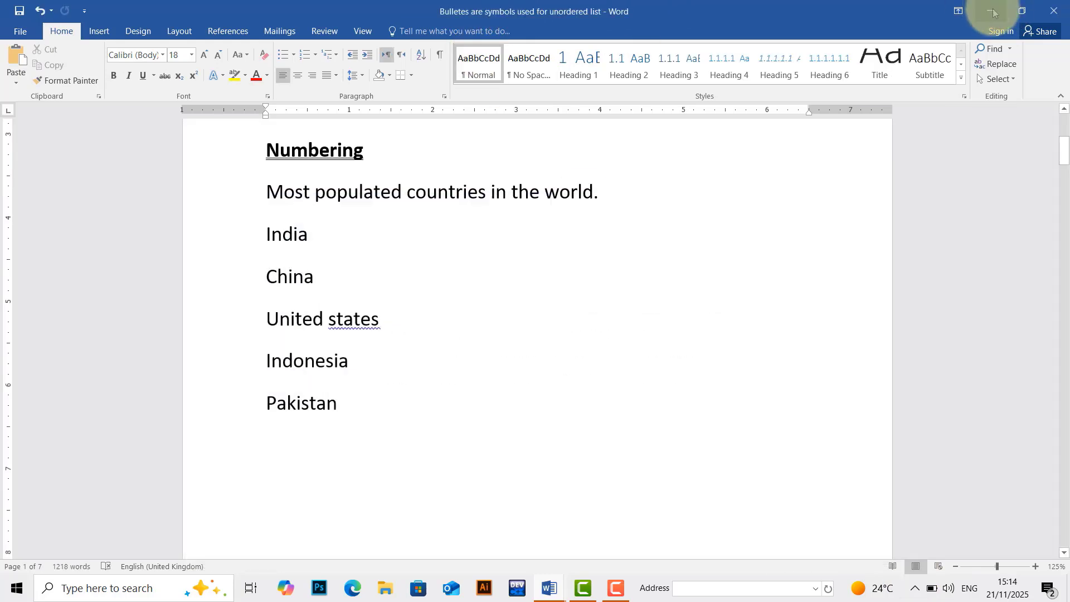
{"action": "left_click", "coordinate": [989, 11]}
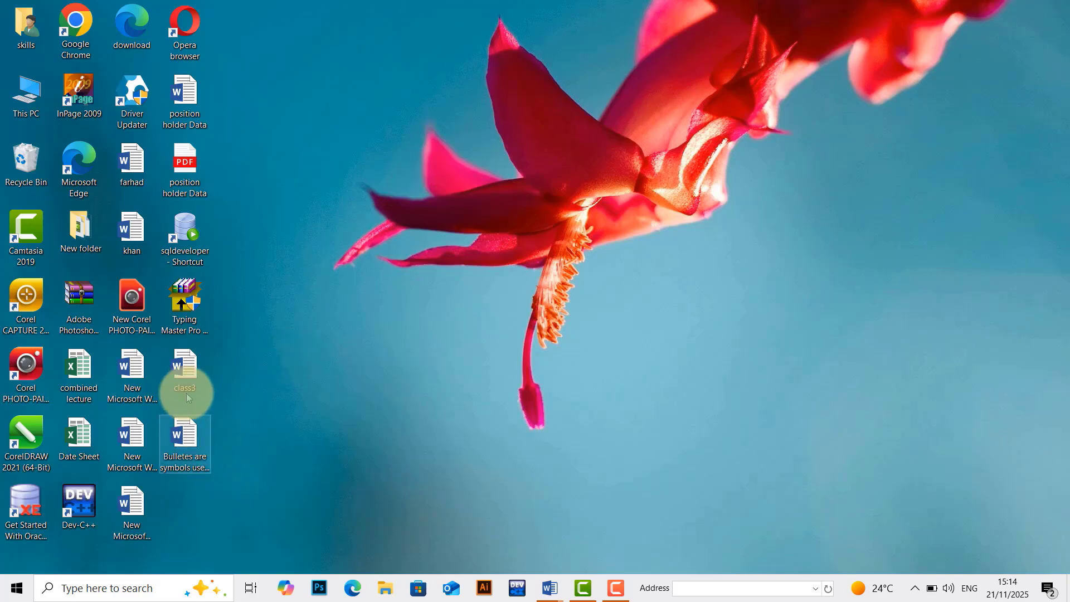
{"action": "double_click", "coordinate": [185, 370]}
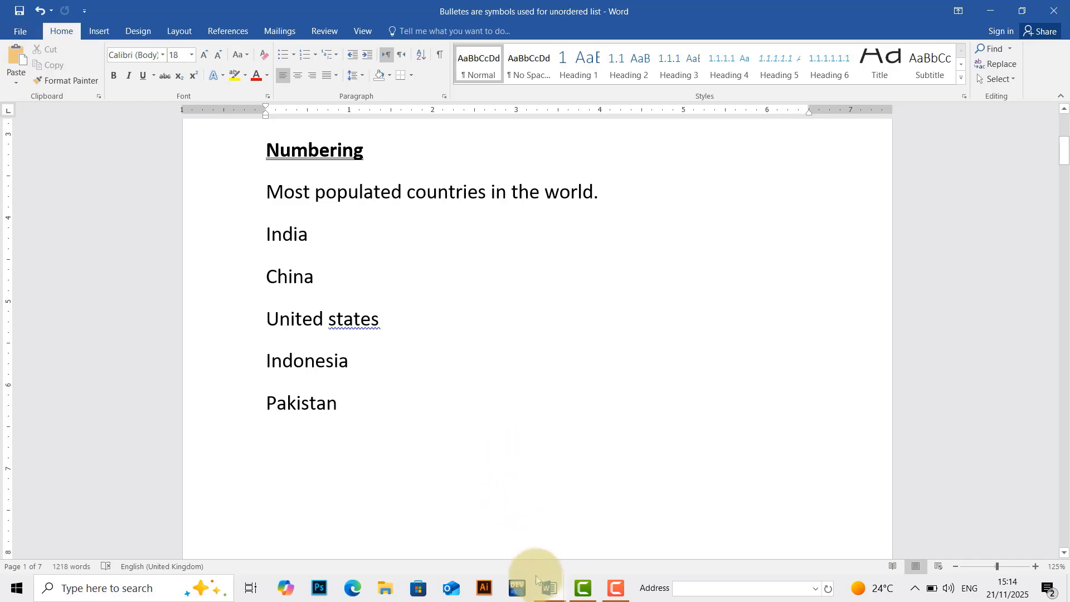
{"action": "left_click", "coordinate": [991, 11]}
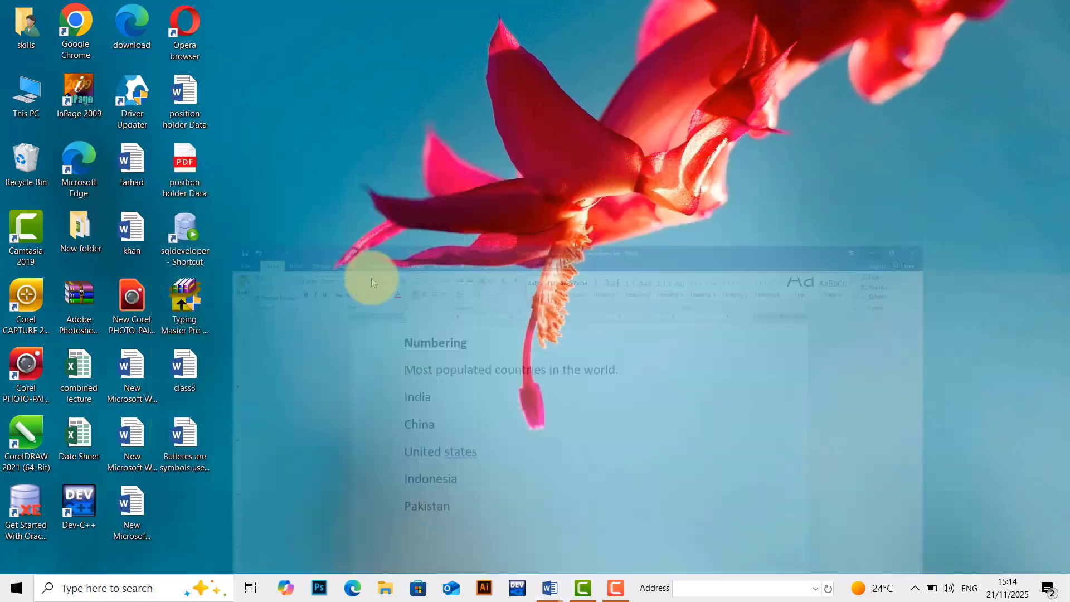
{"action": "double_click", "coordinate": [194, 367]}
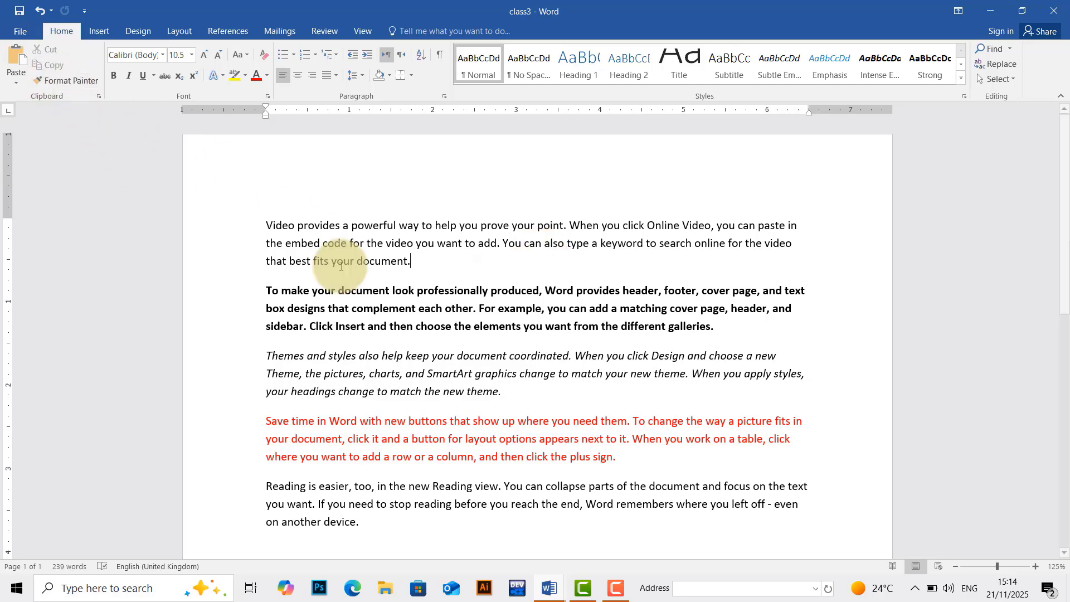
Add the New and Open commands to the Quick Access Toolbar
{"action": "left_click", "coordinate": [382, 308]}
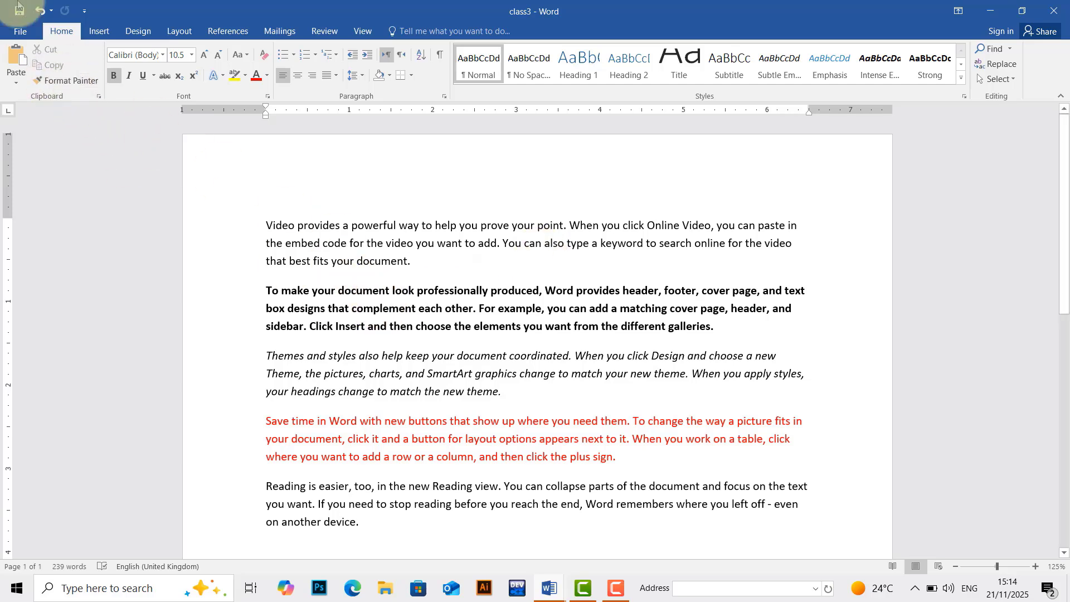
{"action": "left_click", "coordinate": [85, 12]}
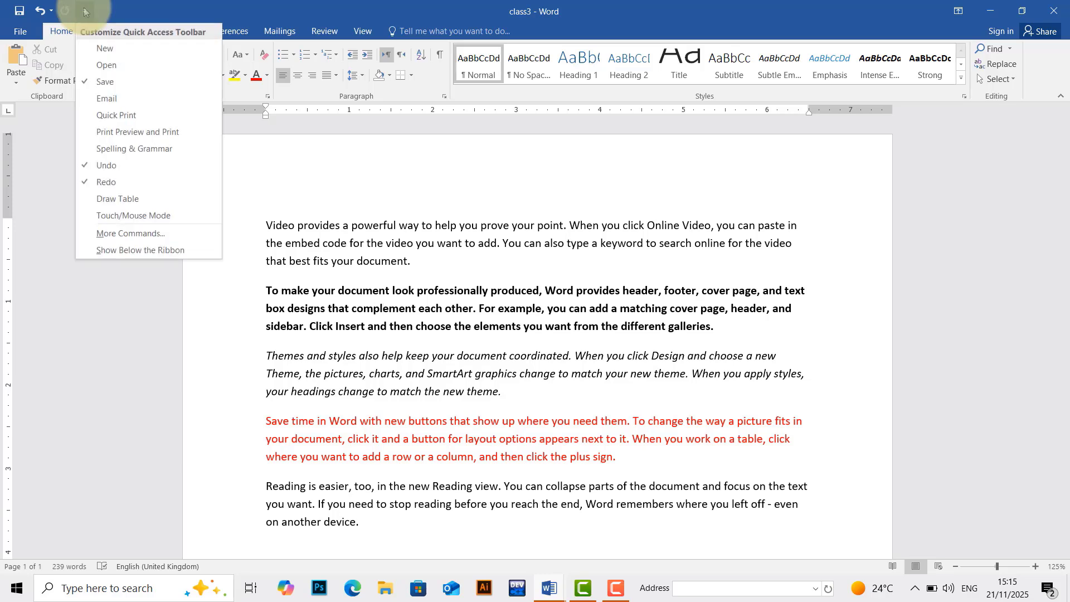
{"action": "left_click", "coordinate": [103, 48]}
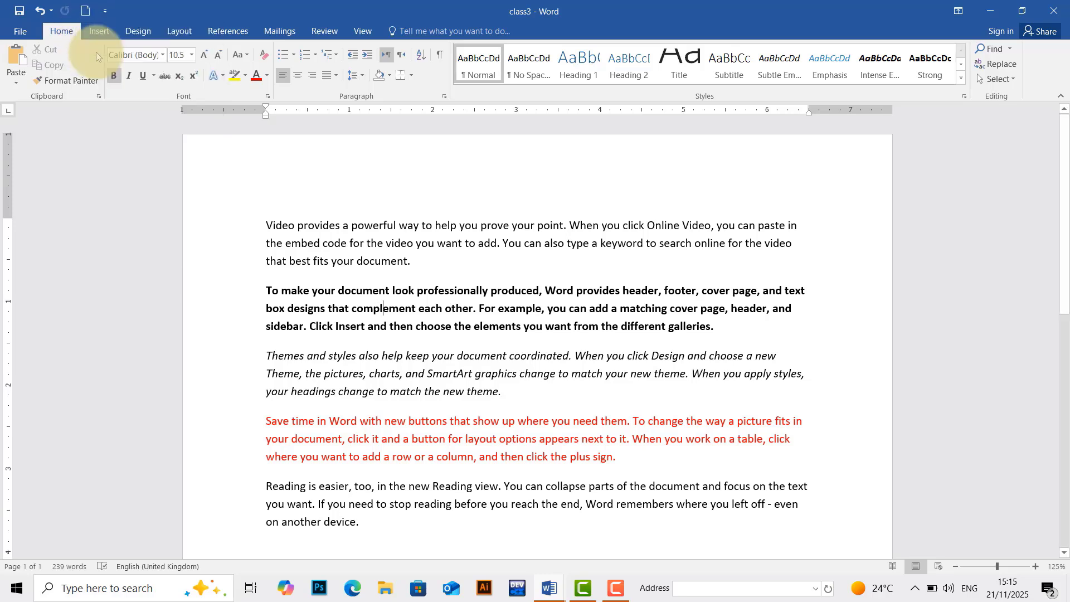
{"action": "left_click", "coordinate": [105, 11]}
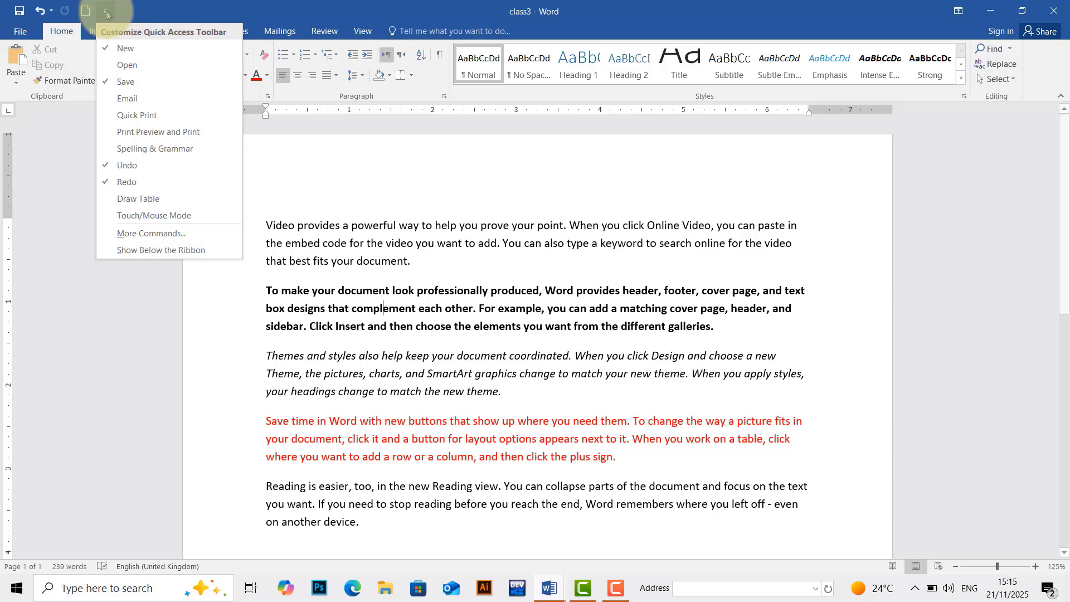
{"action": "left_click", "coordinate": [120, 68]}
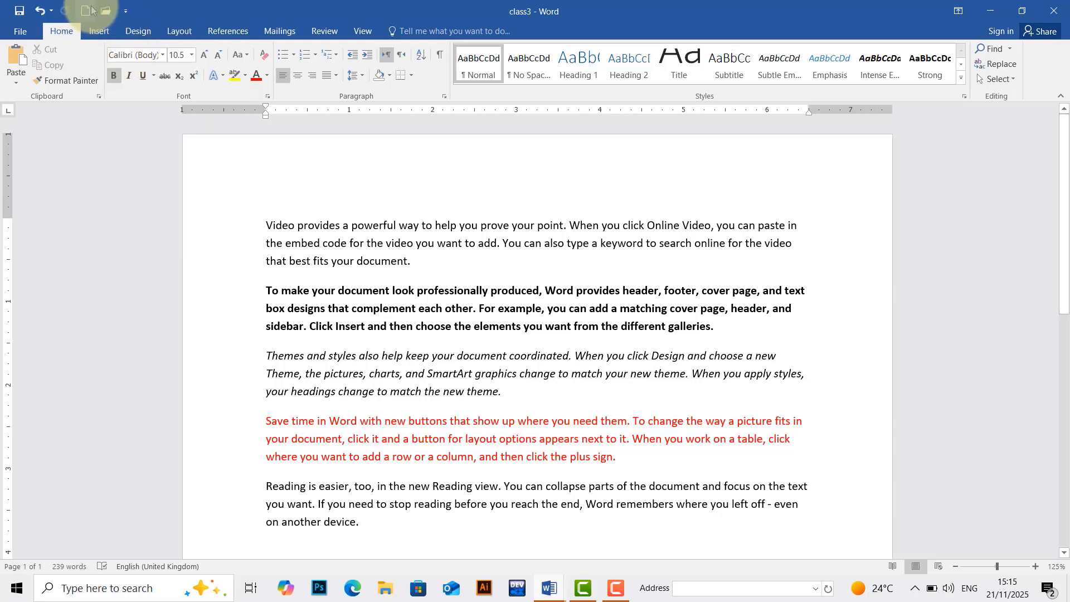
Remove the Open command from the Quick Access Toolbar and add Quick Print and Email to it
{"action": "left_click", "coordinate": [126, 10]}
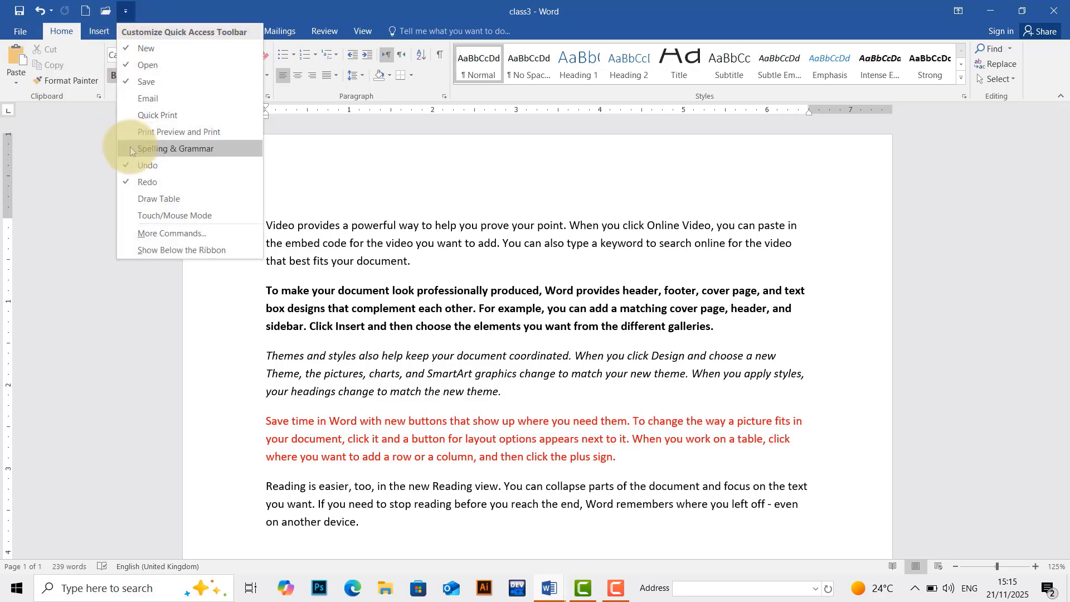
{"action": "left_click", "coordinate": [130, 67]}
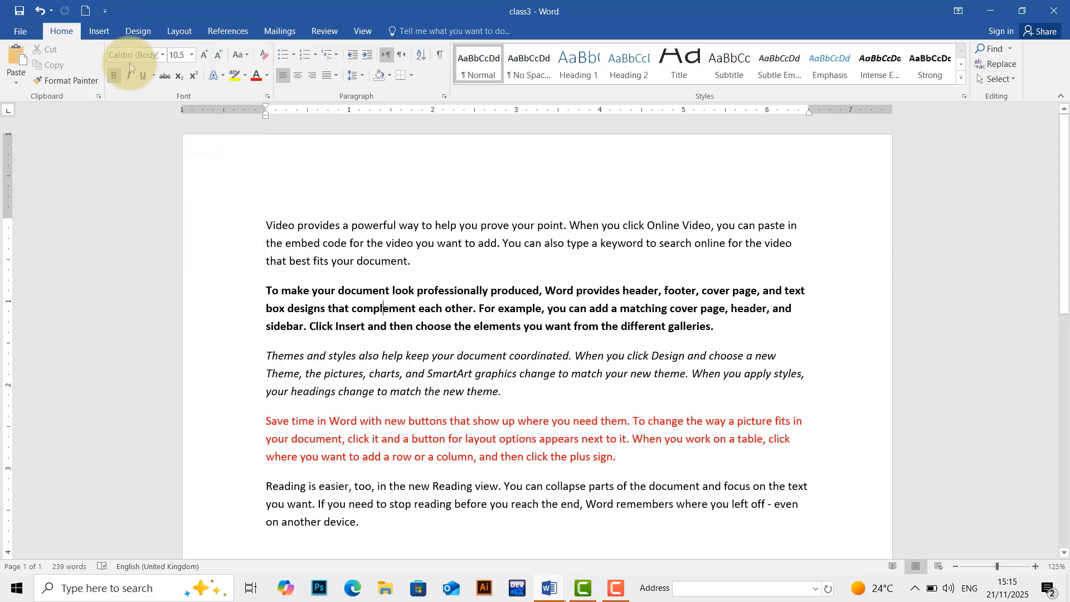
{"action": "left_click", "coordinate": [105, 11]}
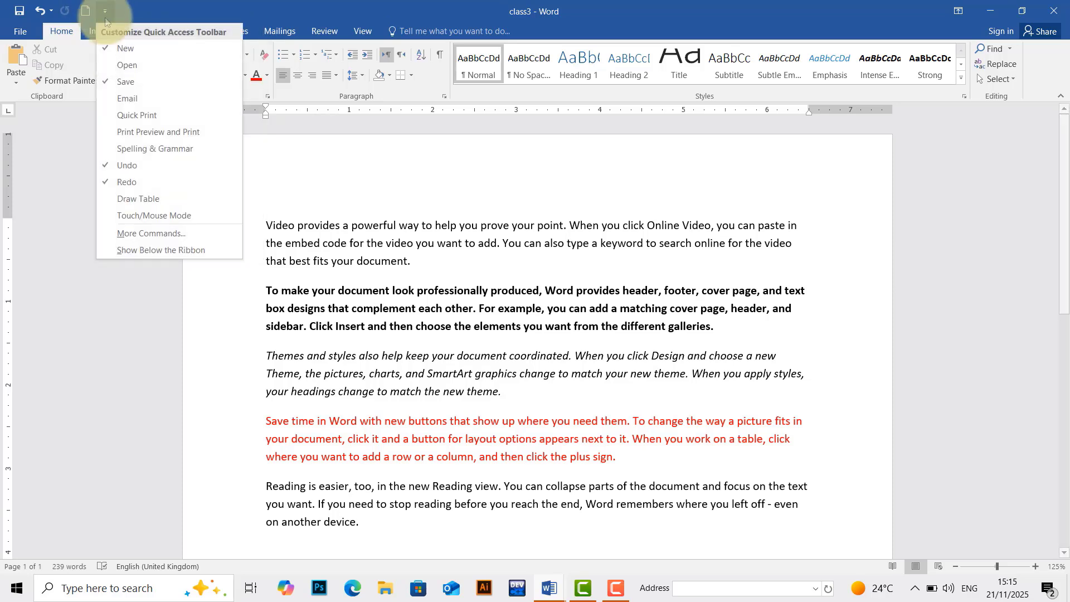
{"action": "left_click", "coordinate": [117, 117]}
{"action": "left_click", "coordinate": [126, 11]}
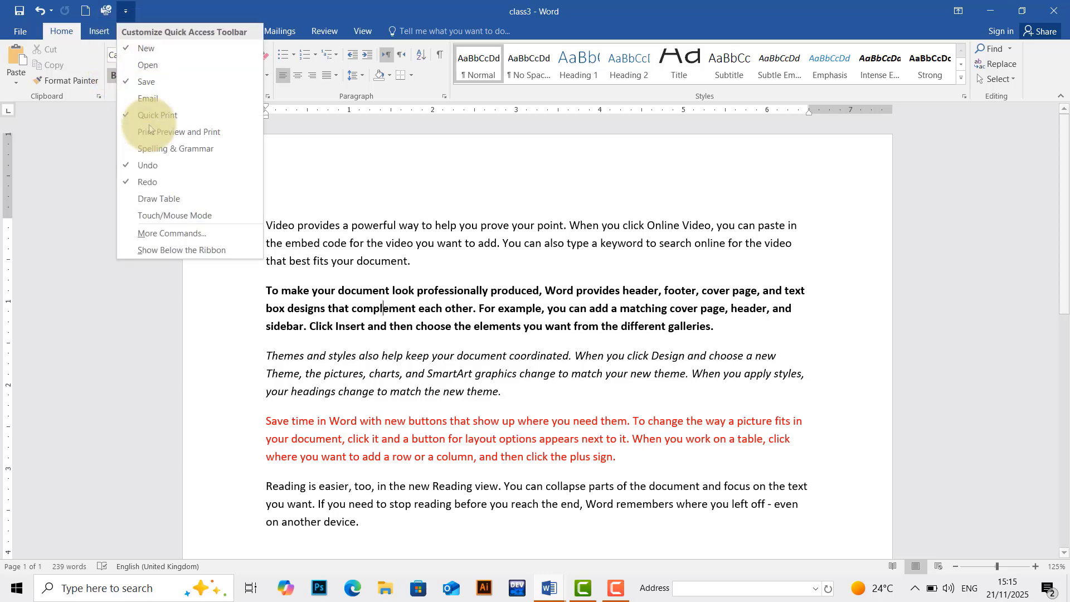
{"action": "left_click", "coordinate": [149, 131]}
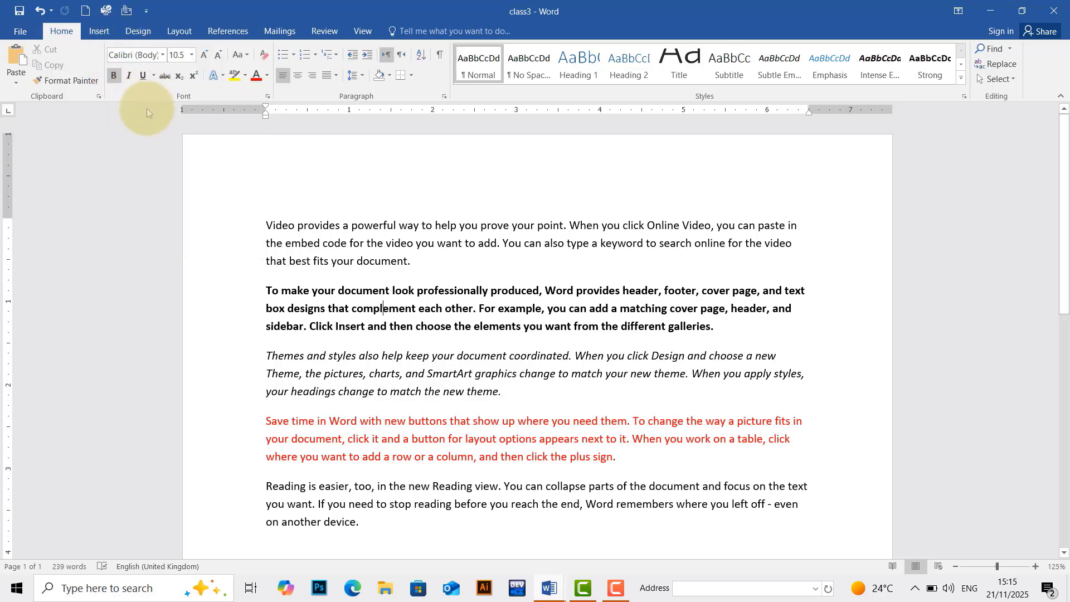
Reset only the Quick Access Toolbar to its default contents in the Word options and apply the change
{"action": "left_click", "coordinate": [147, 11]}
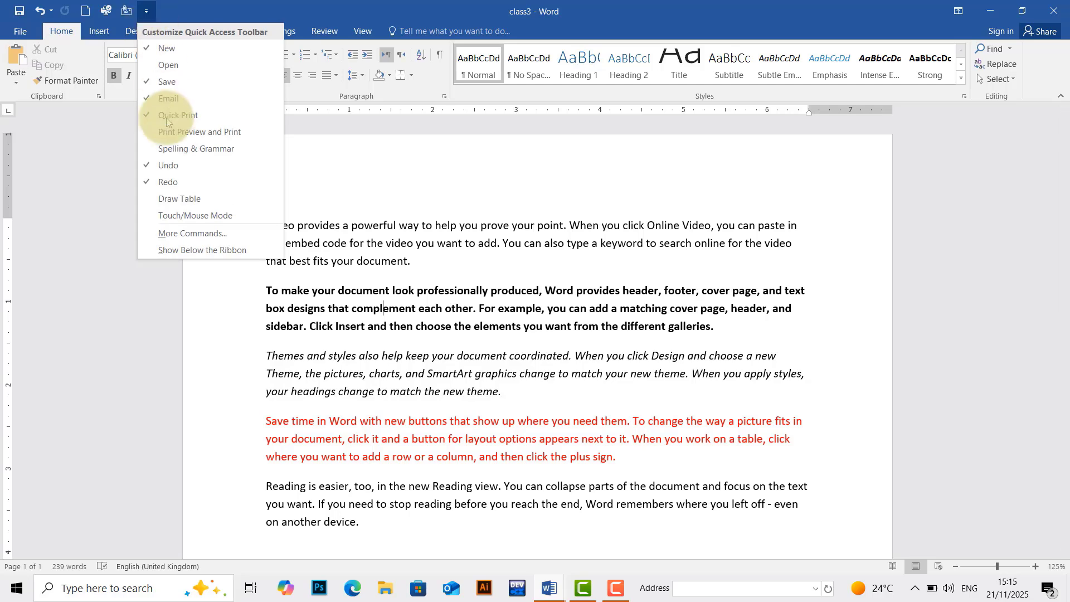
{"action": "left_click", "coordinate": [200, 233]}
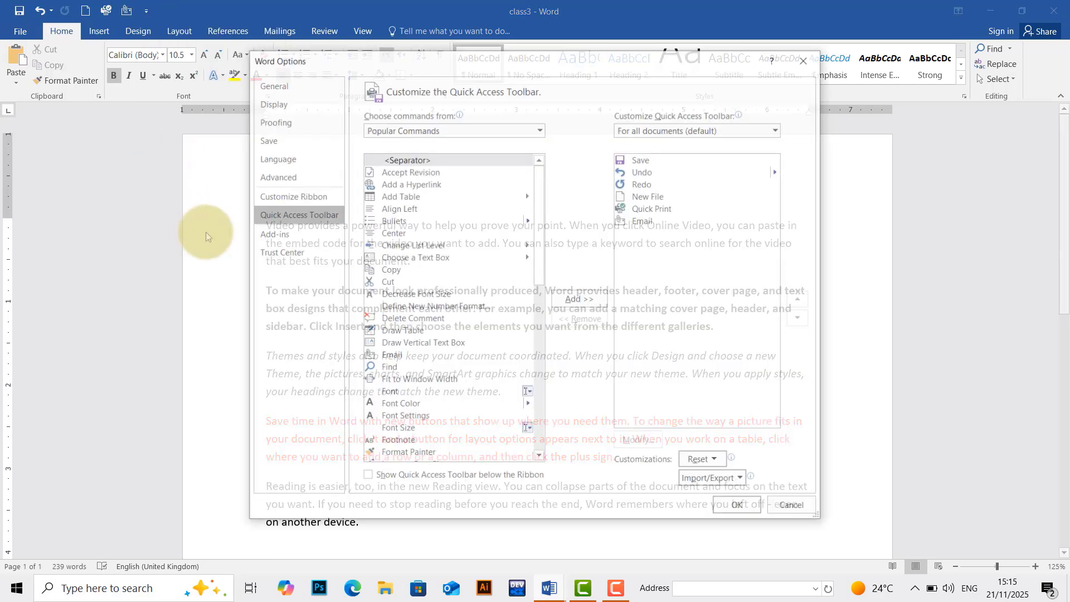
{"action": "left_click", "coordinate": [705, 461]}
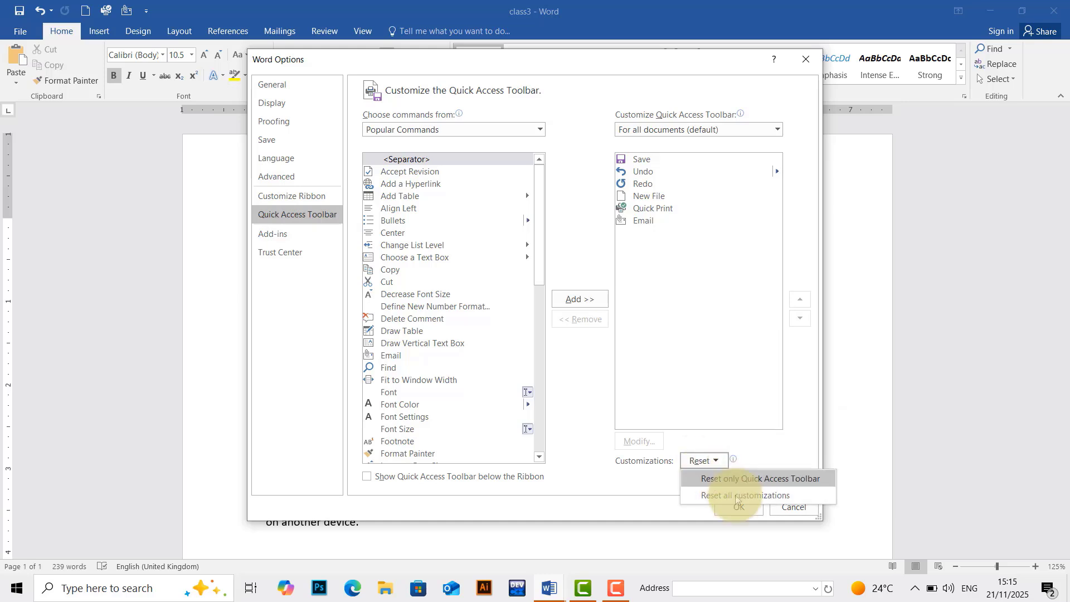
{"action": "left_click", "coordinate": [762, 480]}
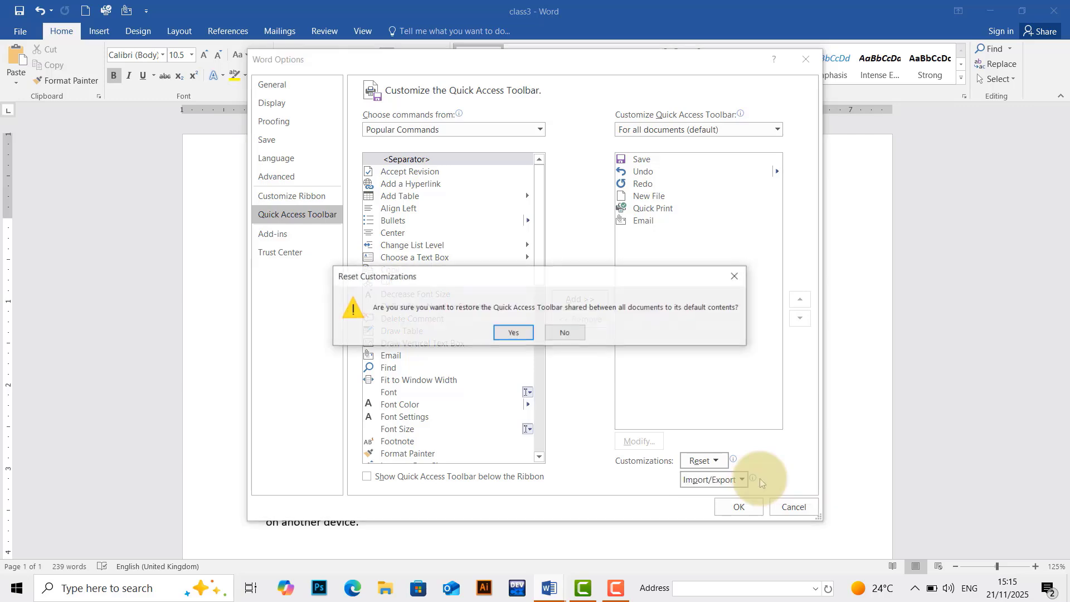
{"action": "left_click", "coordinate": [513, 334]}
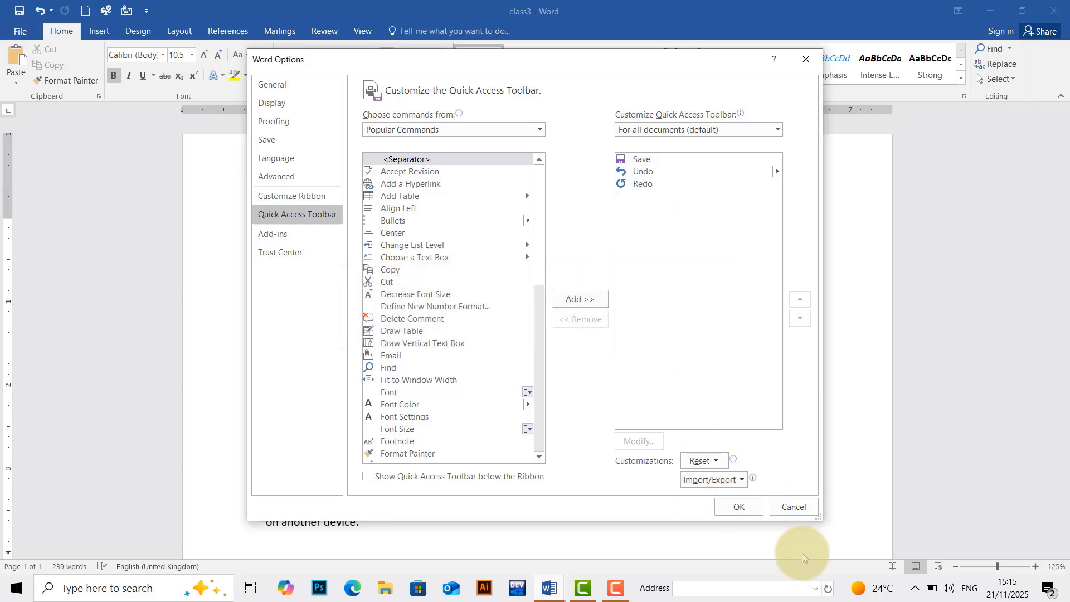
{"action": "left_click", "coordinate": [740, 506]}
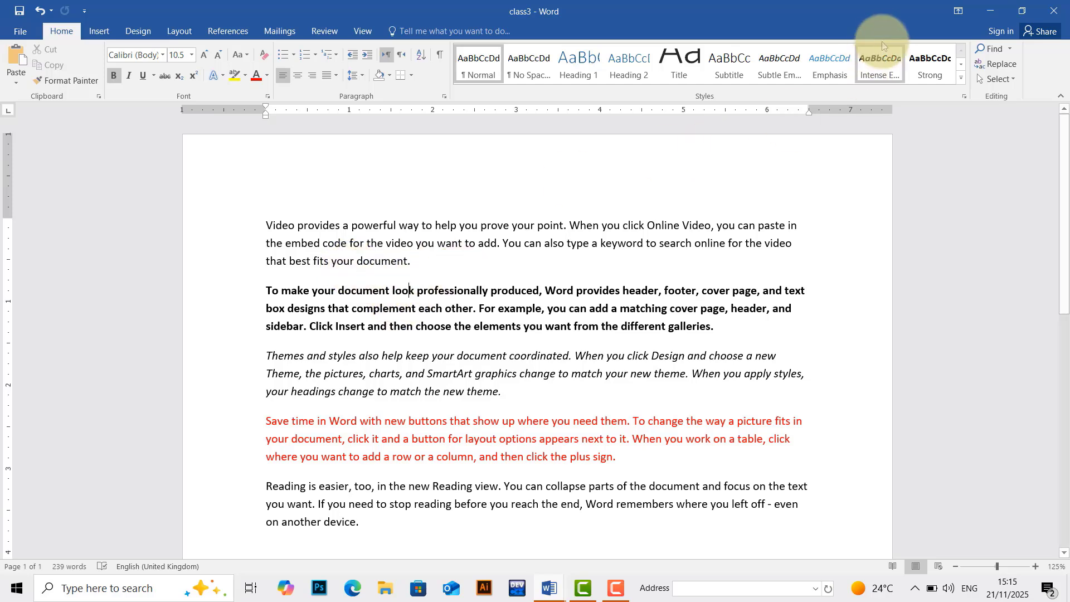
Create a new blank document and enter the sample text "dgdggdgd" in it
{"action": "left_click", "coordinate": [691, 225]}
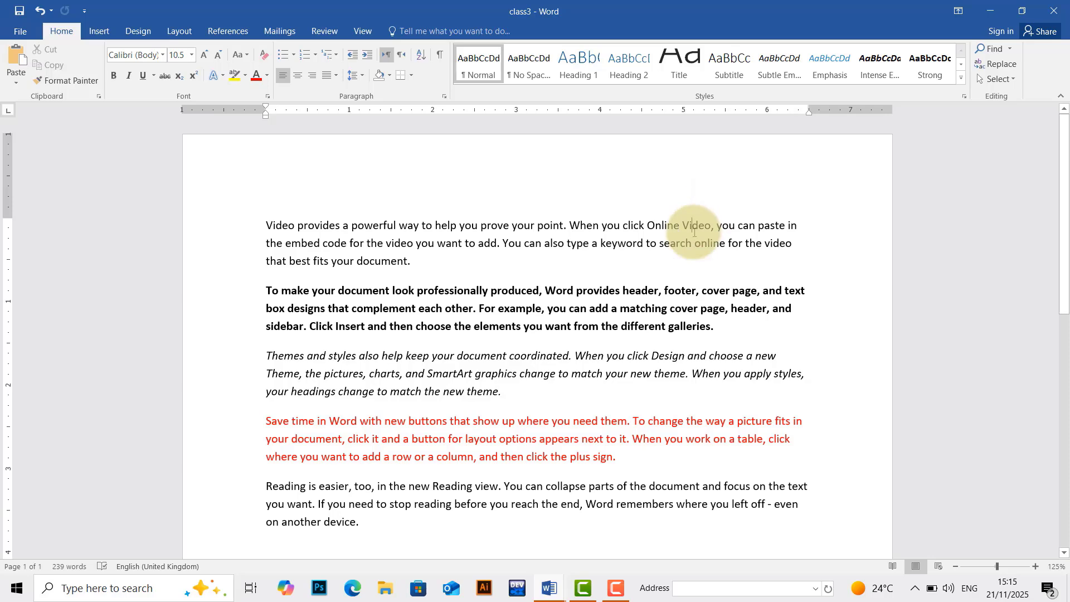
{"action": "left_click", "coordinate": [304, 290]}
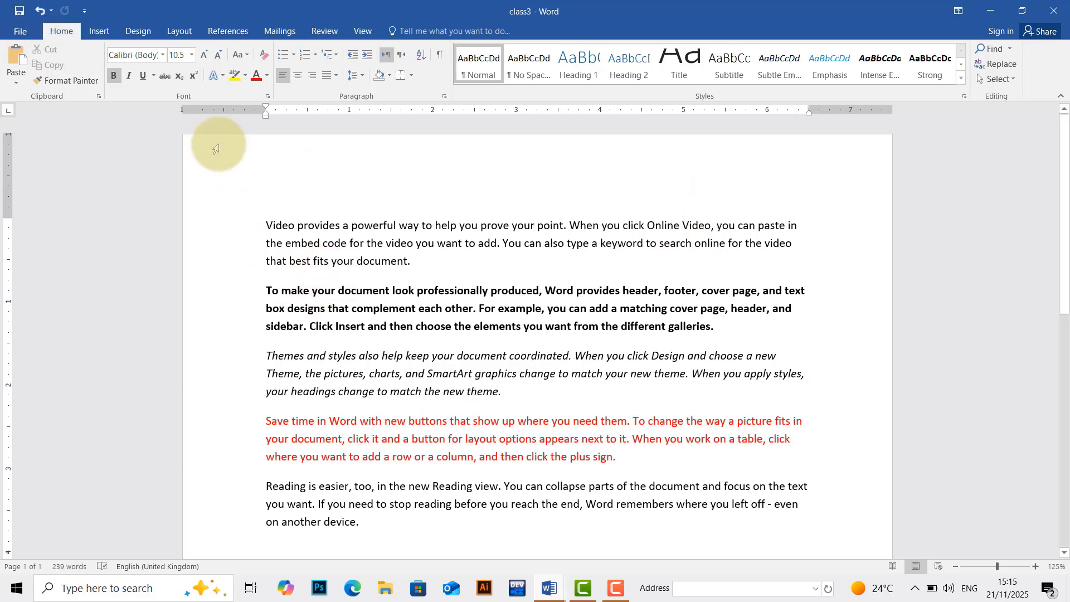
{"action": "left_click", "coordinate": [17, 31]}
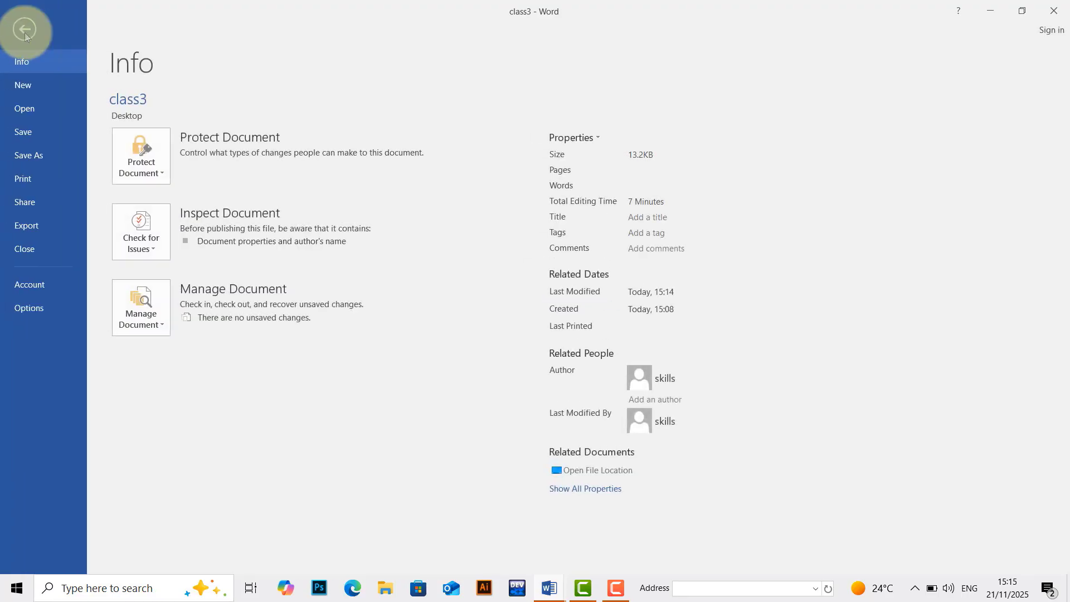
{"action": "left_click", "coordinate": [27, 87]}
{"action": "left_click", "coordinate": [146, 168]}
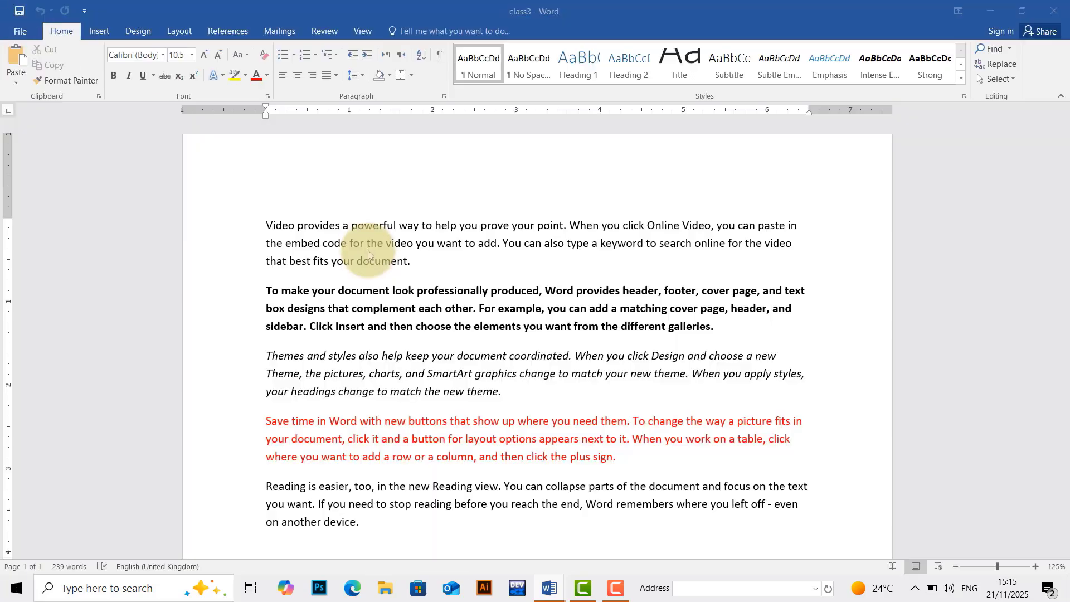
{"action": "type", "text": "dgdggdgd"}
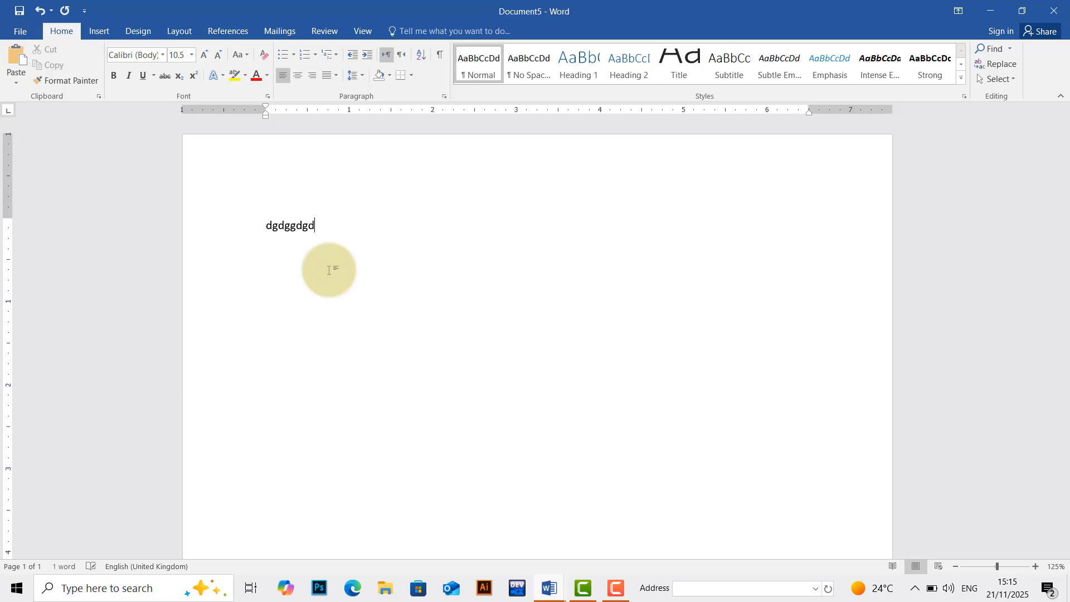
Save the new document to the Desktop as a PDF named clas2222
{"action": "key", "text": "ctrl+s"}
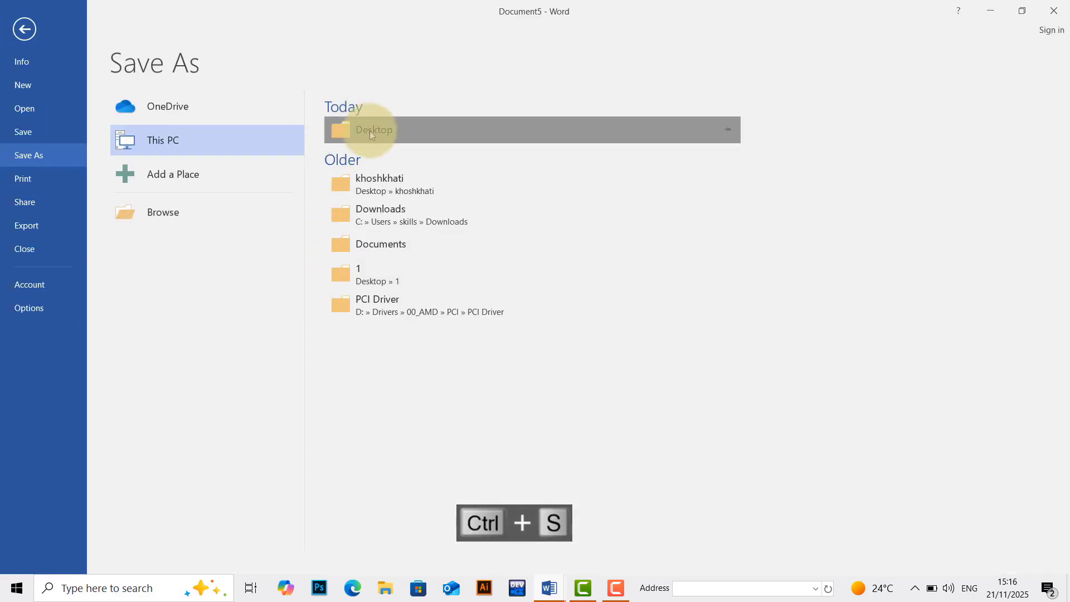
{"action": "left_click", "coordinate": [369, 131]}
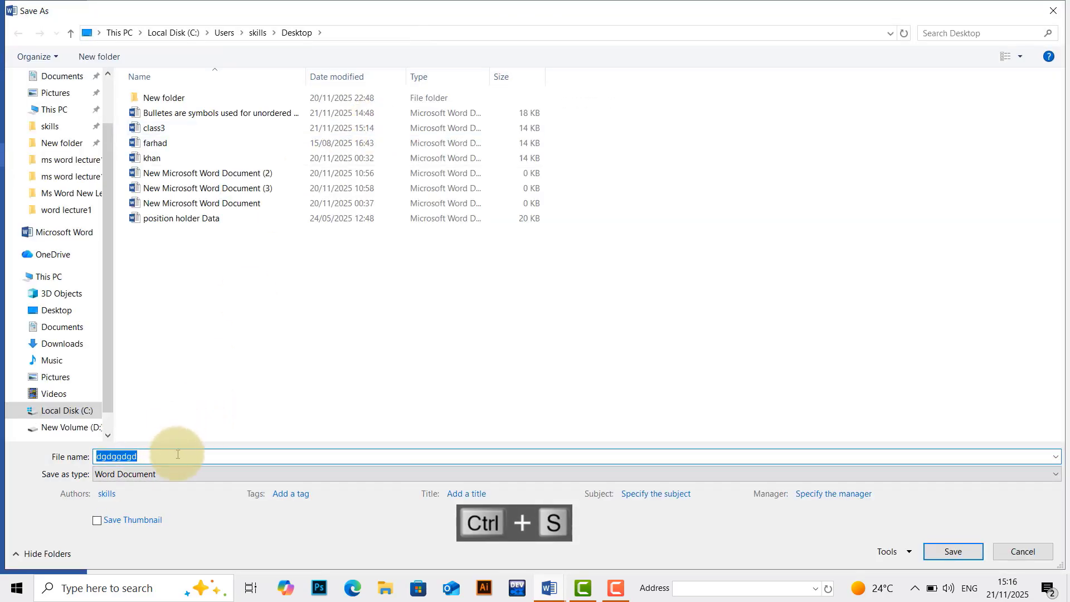
{"action": "type", "text": "cla"}
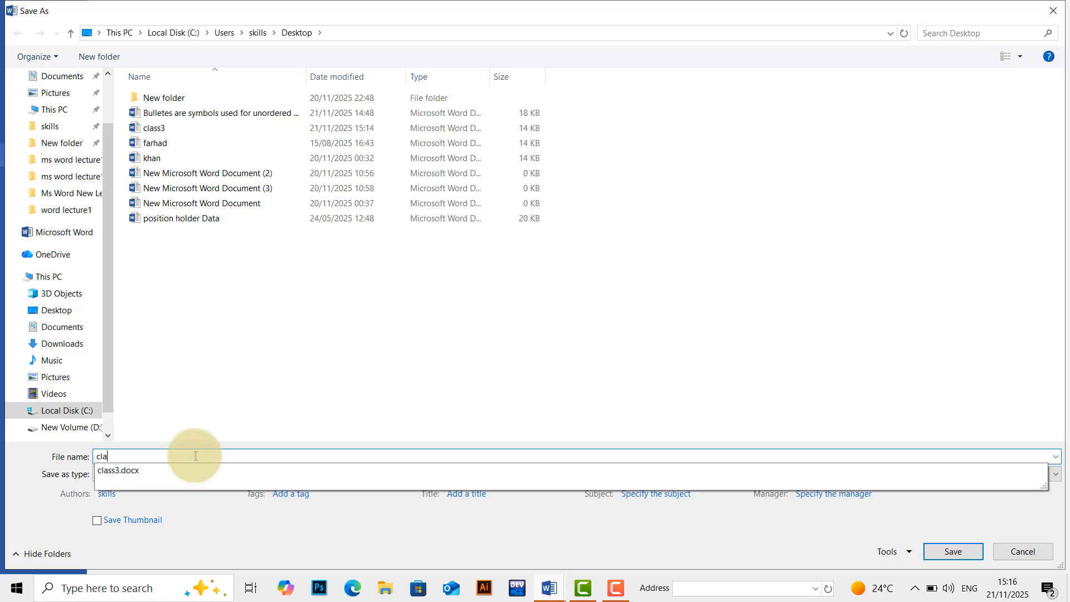
{"action": "type", "text": "s2222"}
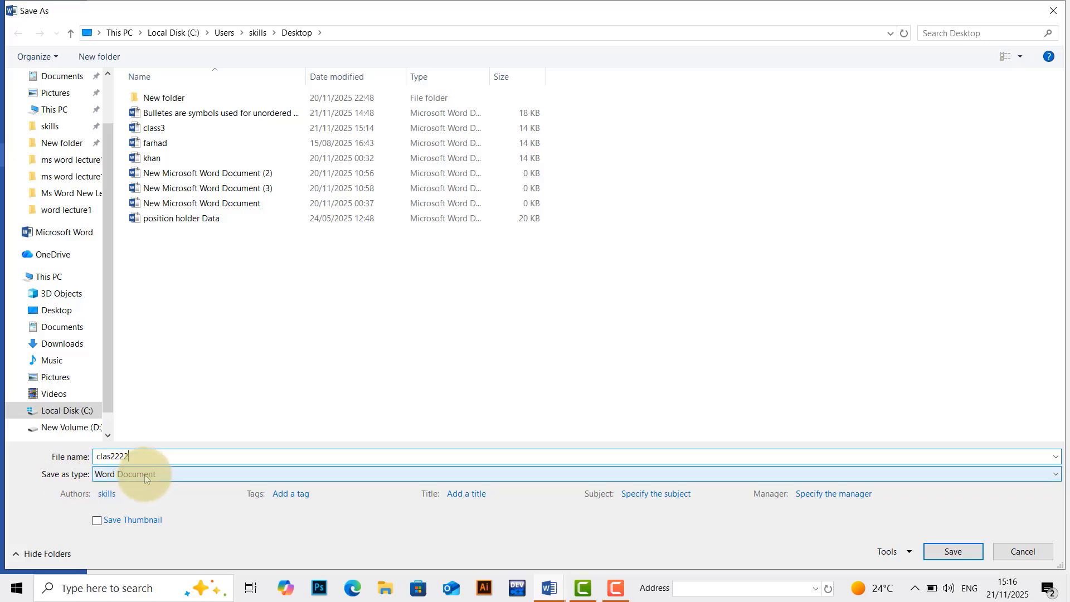
{"action": "left_click", "coordinate": [145, 475]}
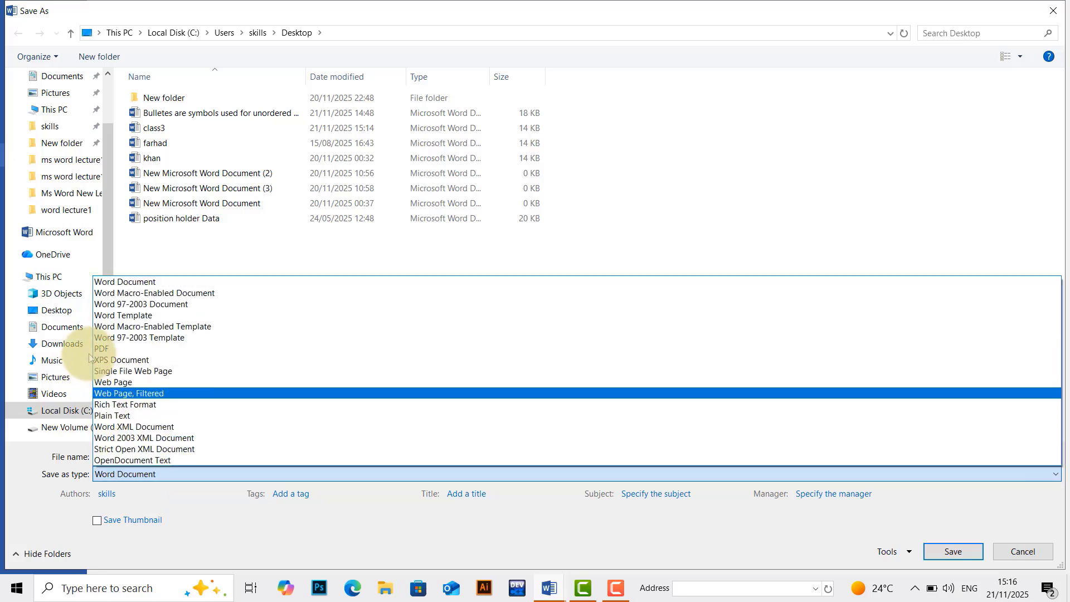
{"action": "left_click", "coordinate": [104, 349]}
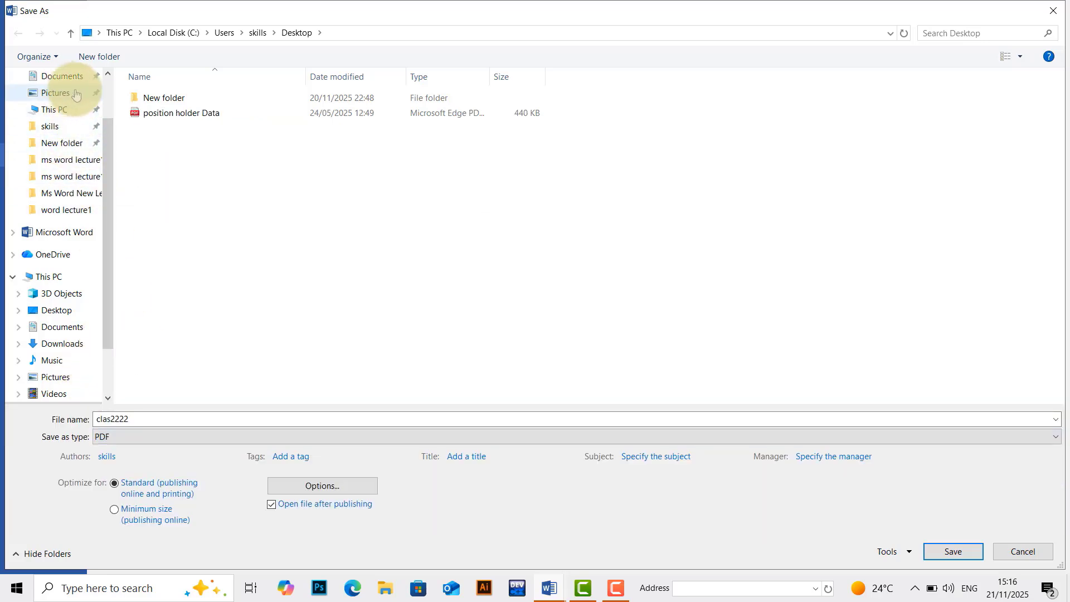
{"action": "scroll", "coordinate": [109, 90], "scroll_direction": "up", "scroll_amount": 2}
{"action": "left_click", "coordinate": [56, 104]}
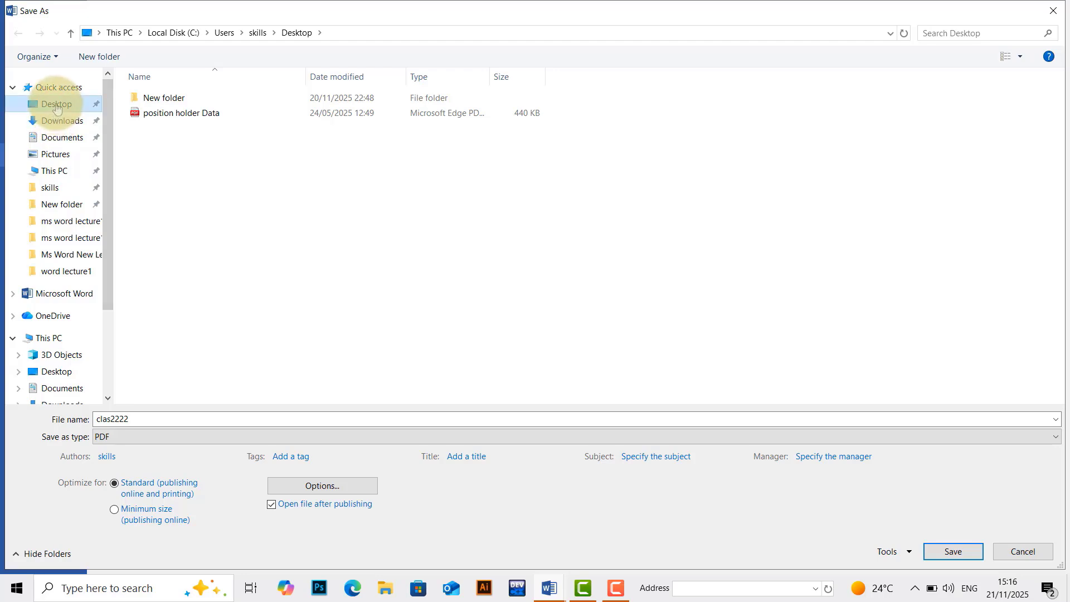
{"action": "left_click", "coordinate": [948, 552]}
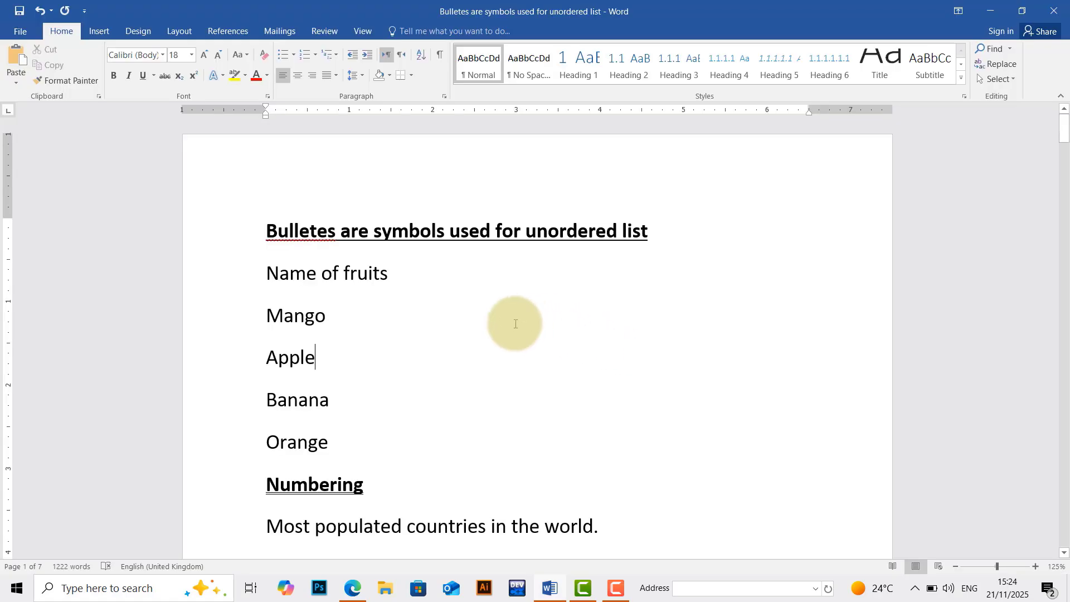
{"action": "left_click", "coordinate": [511, 322]}
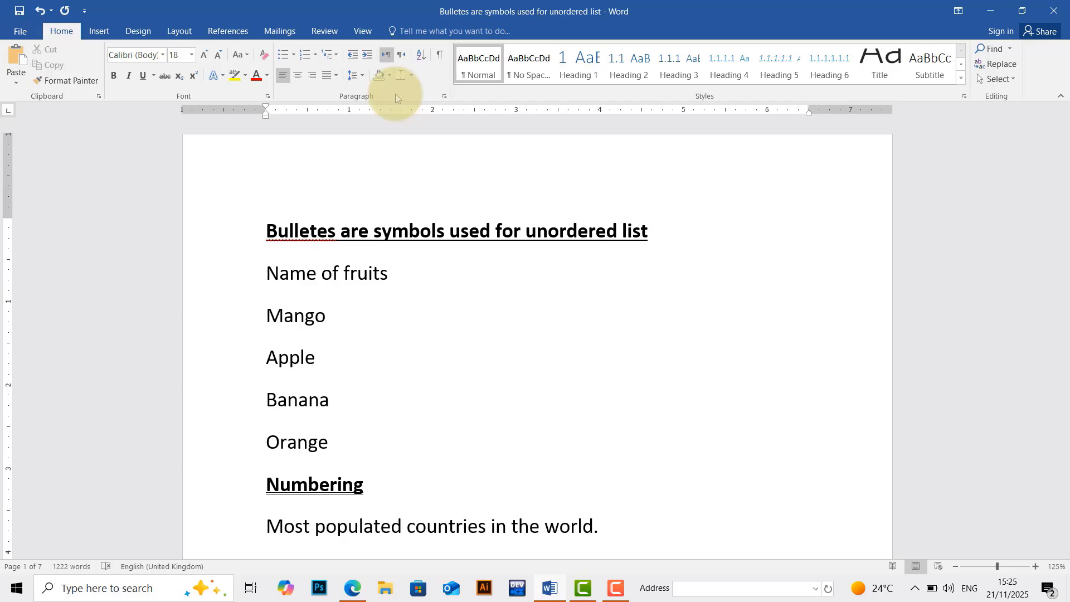
{"action": "scroll", "coordinate": [476, 268], "scroll_direction": "down", "scroll_amount": 4}
{"action": "scroll", "coordinate": [471, 281], "scroll_direction": "up", "scroll_amount": 1}
{"action": "scroll", "coordinate": [470, 282], "scroll_direction": "up", "scroll_amount": 3}
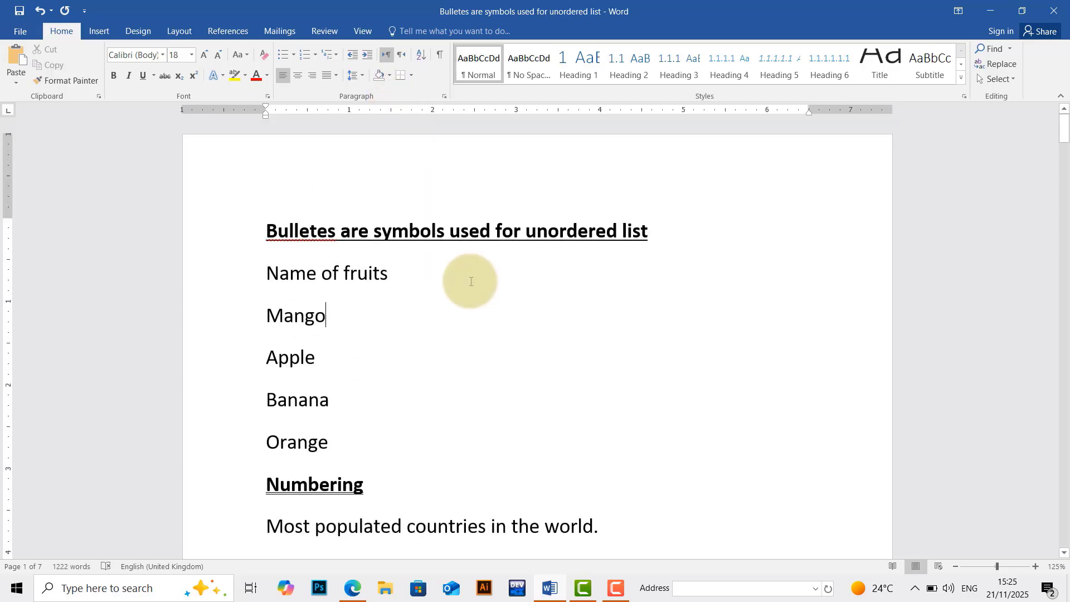
{"action": "left_click", "coordinate": [294, 57]}
{"action": "left_click", "coordinate": [456, 326]}
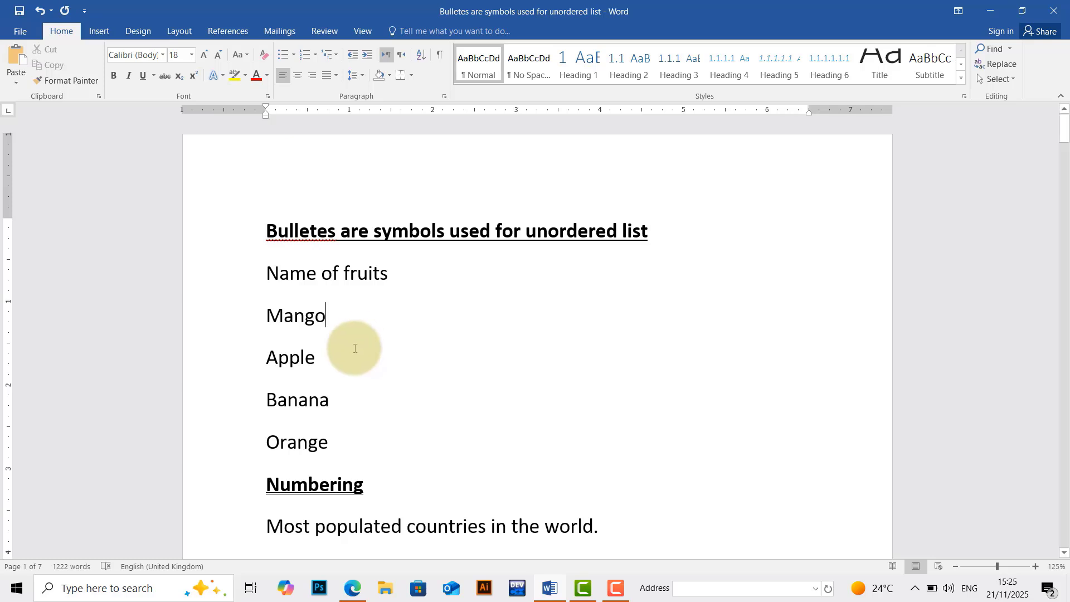
Apply hollow circle bullets to the four fruit names from Mango to Orange
{"action": "left_click_drag", "start_coordinate": [368, 277], "coordinate": [294, 273]}
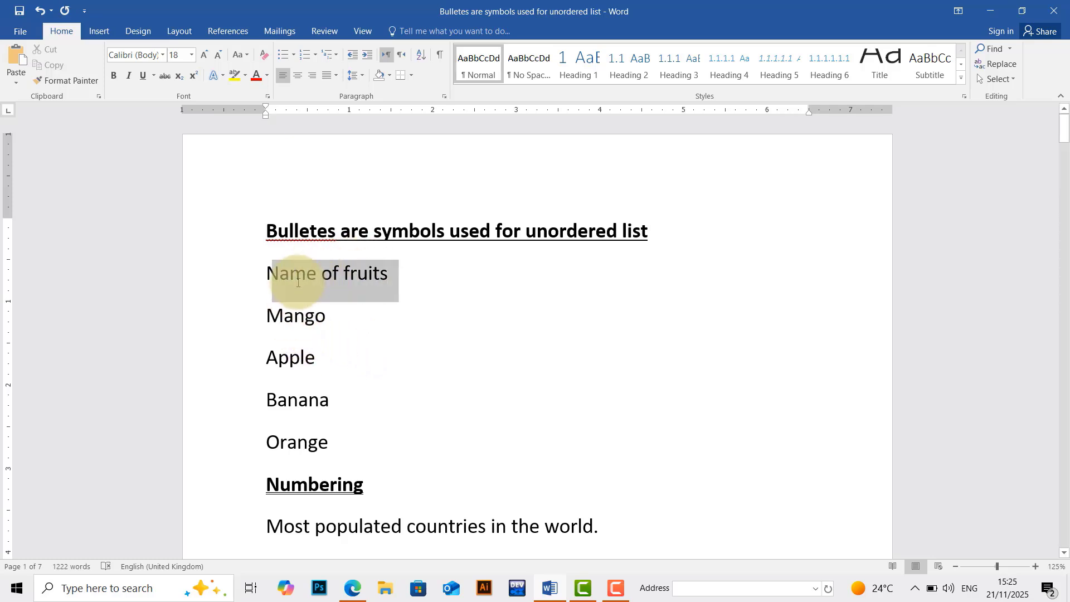
{"action": "left_click", "coordinate": [352, 363]}
{"action": "left_click_drag", "start_coordinate": [266, 313], "coordinate": [351, 434]}
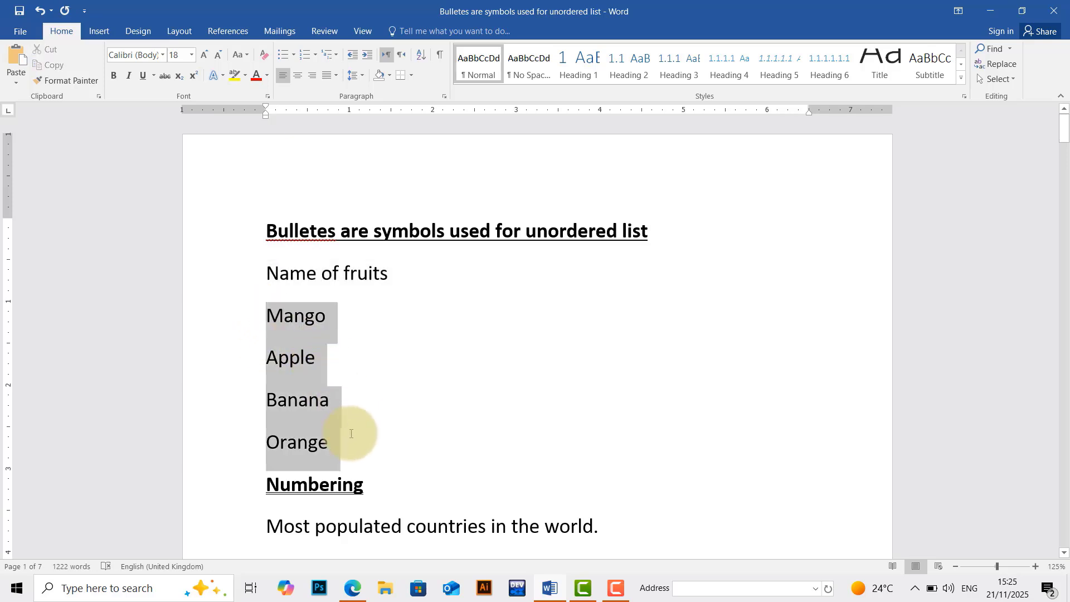
{"action": "left_click", "coordinate": [295, 56]}
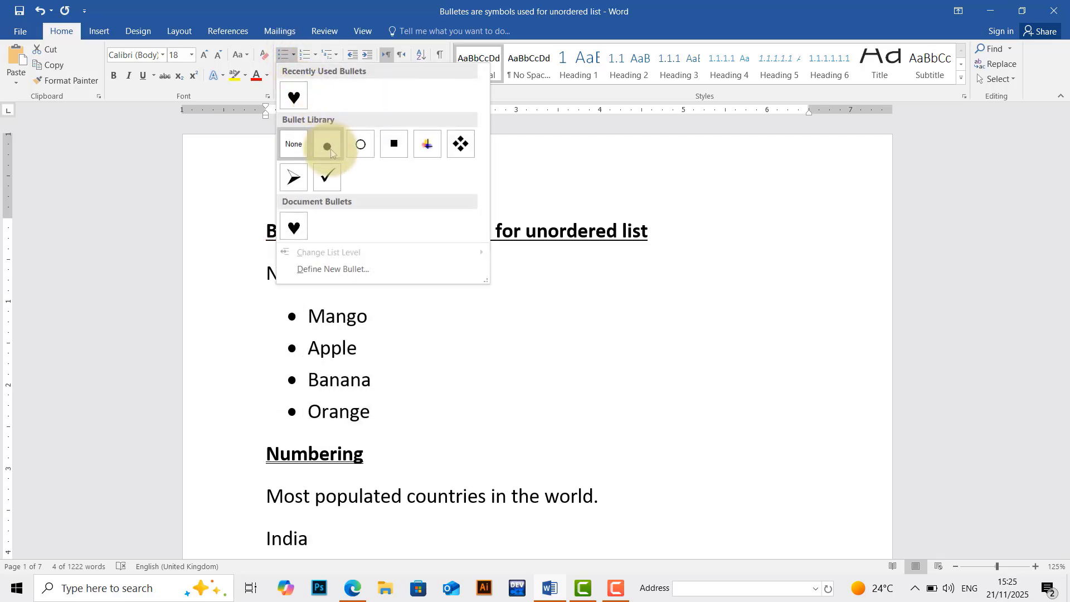
{"action": "left_click", "coordinate": [360, 149]}
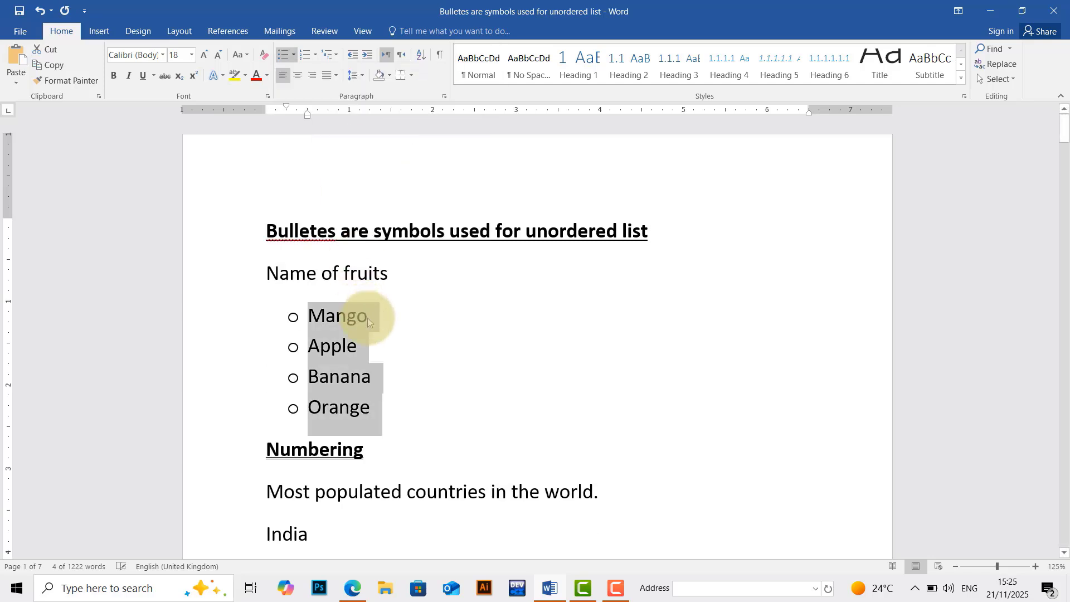
Change the fruit list's bullets to filled squares and then to arrowheads
{"action": "left_click", "coordinate": [294, 56]}
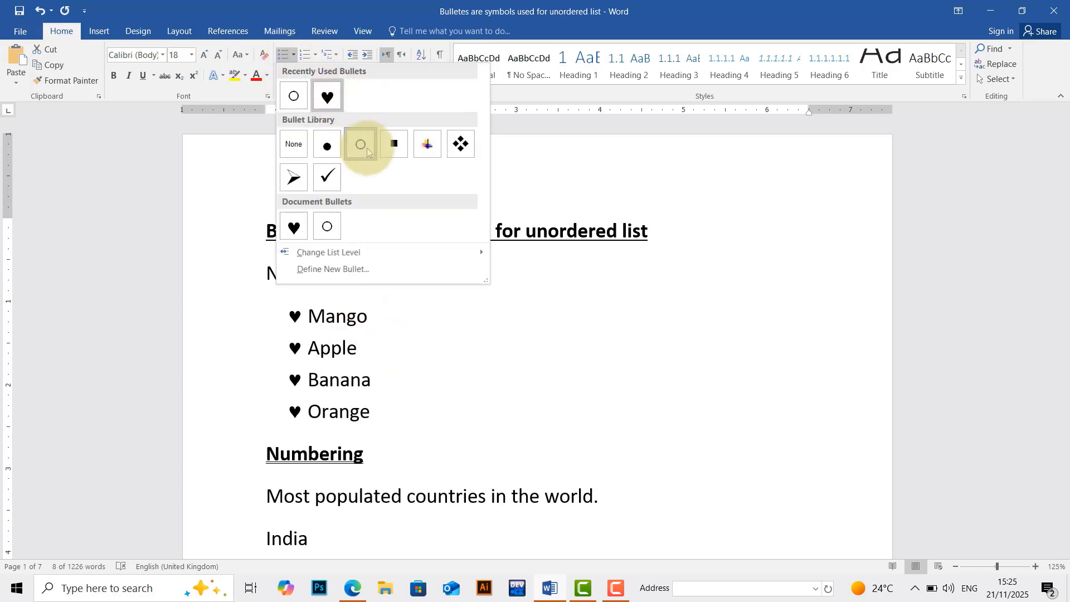
{"action": "left_click", "coordinate": [394, 142]}
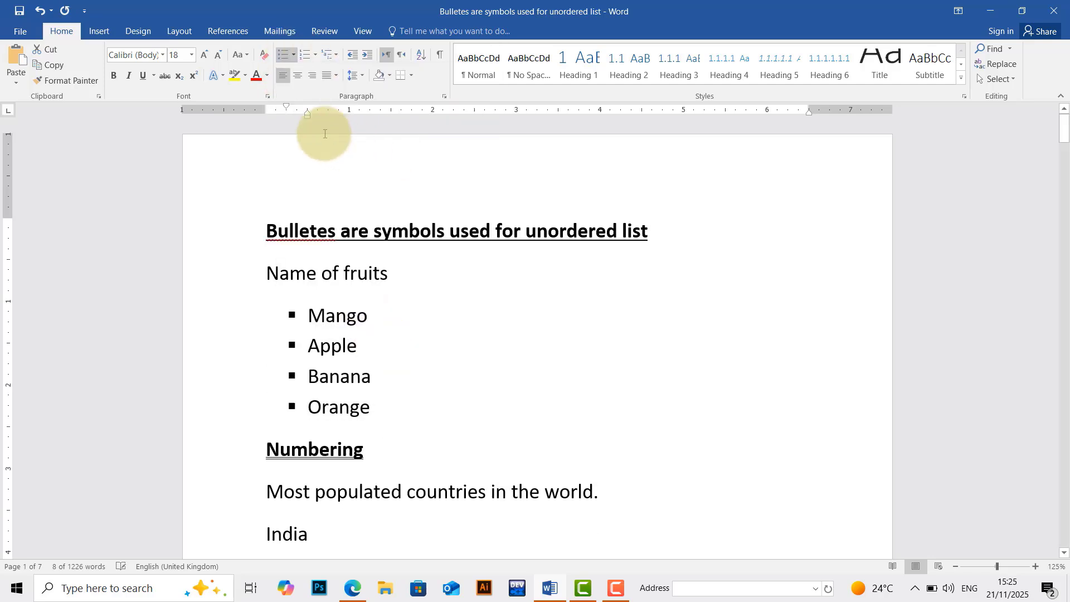
{"action": "left_click", "coordinate": [295, 56]}
{"action": "left_click", "coordinate": [289, 177]}
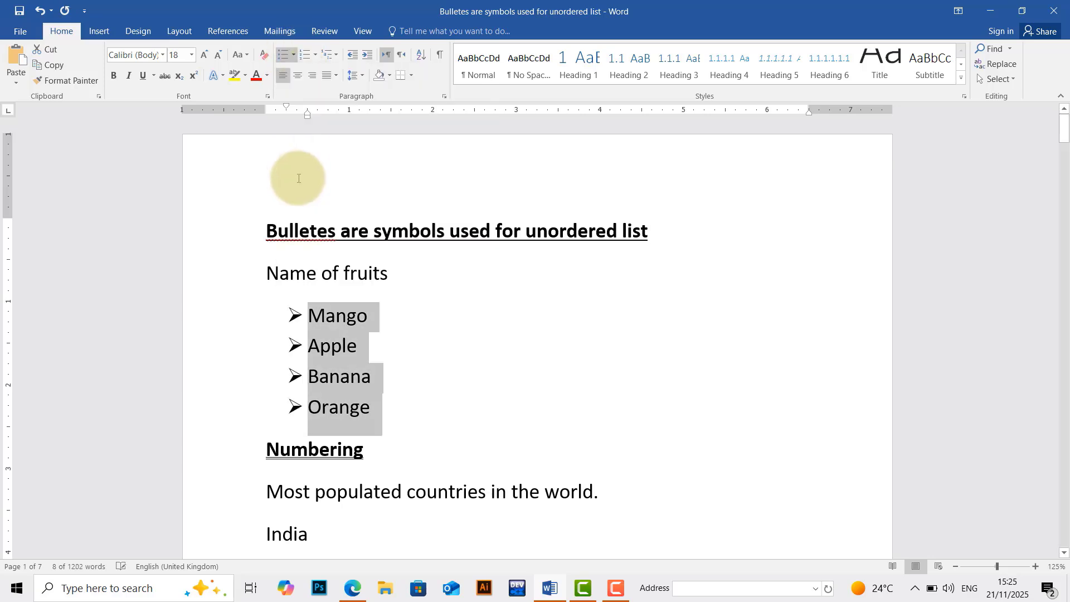
Change the fruit list's bullets to the four-diamond symbol and deselect the list
{"action": "left_click", "coordinate": [294, 55]}
{"action": "left_click", "coordinate": [460, 156]}
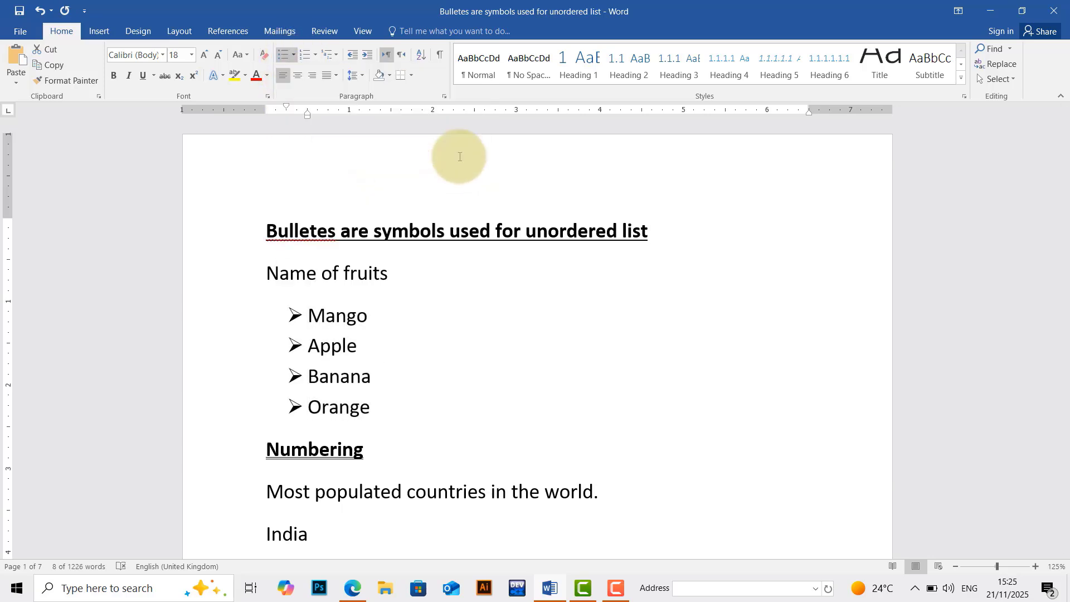
{"action": "left_click", "coordinate": [418, 396]}
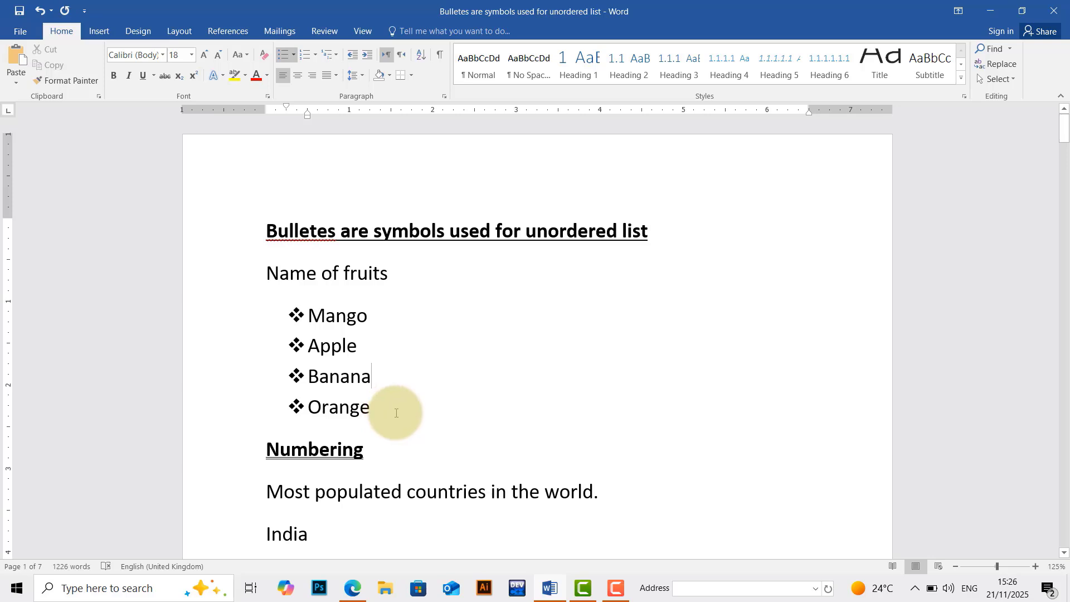
Remove the four-diamond bullets from the fruit list by setting the bullet style to None
{"action": "left_click_drag", "start_coordinate": [366, 411], "coordinate": [300, 308]}
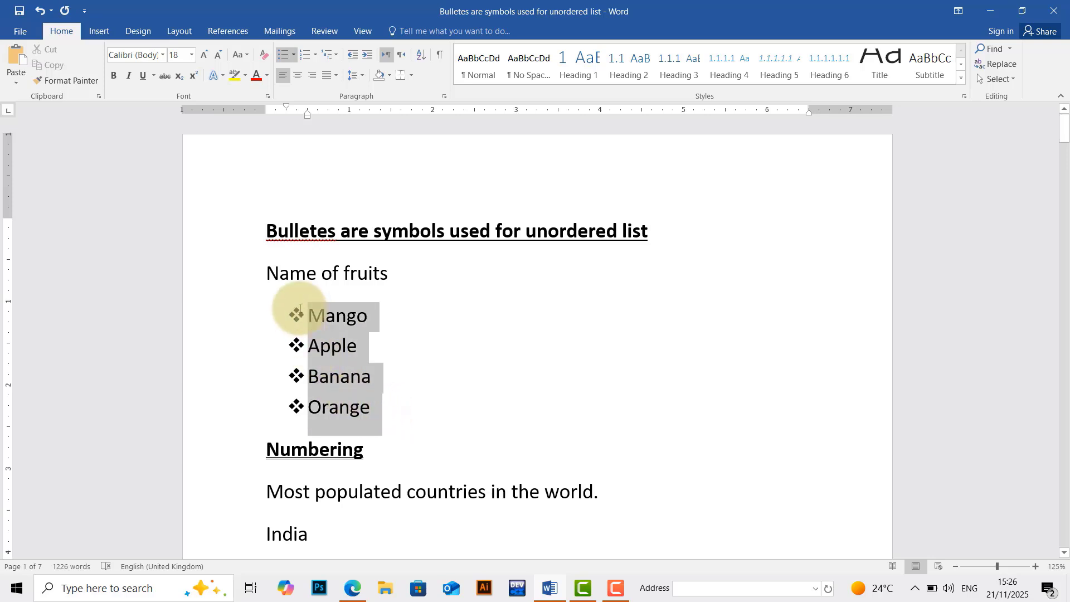
{"action": "left_click", "coordinate": [293, 55]}
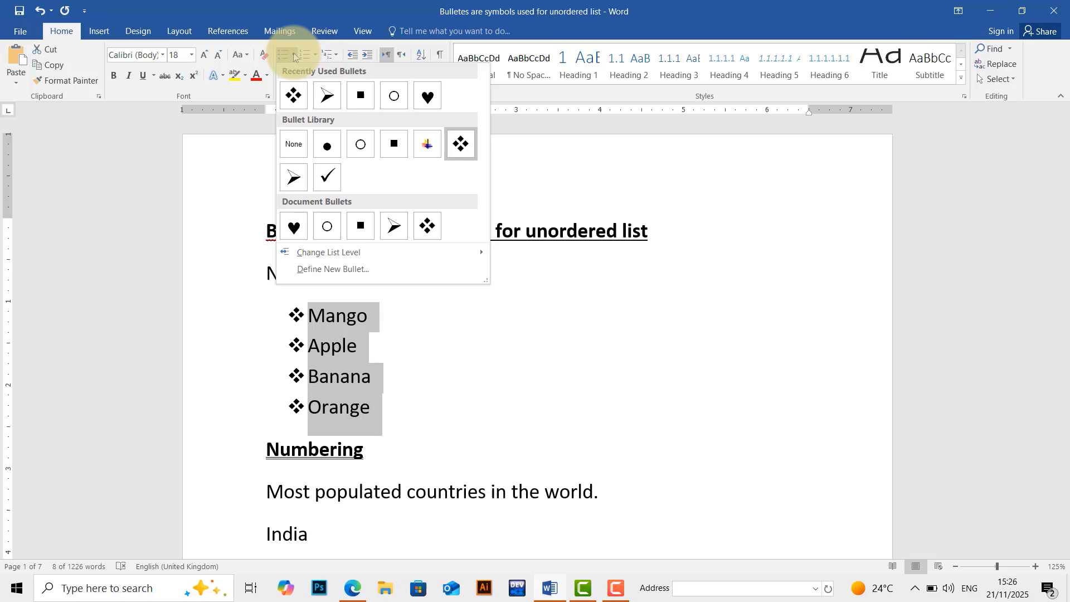
{"action": "left_click", "coordinate": [295, 145]}
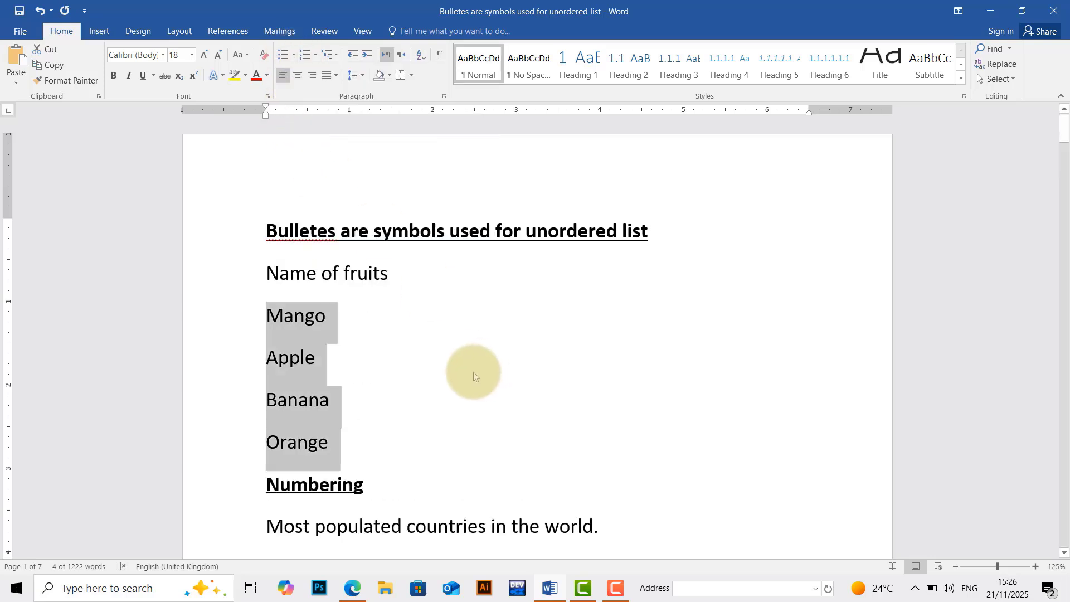
{"action": "left_click", "coordinate": [409, 368]}
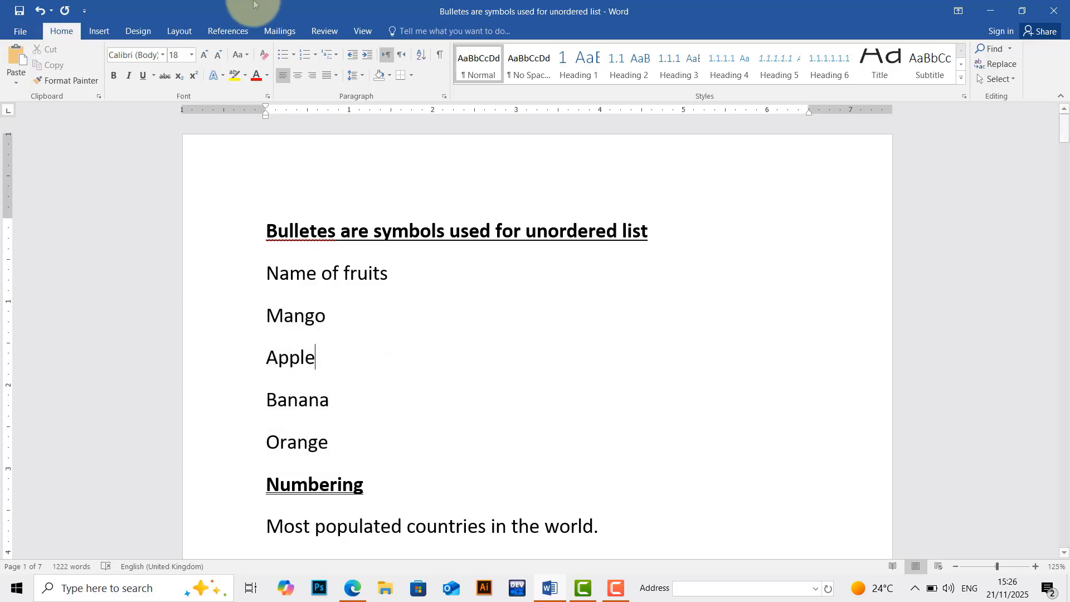
Define a new bullet from the Wingdings drop symbol, character code 83, on the Apple line
{"action": "left_click", "coordinate": [294, 54]}
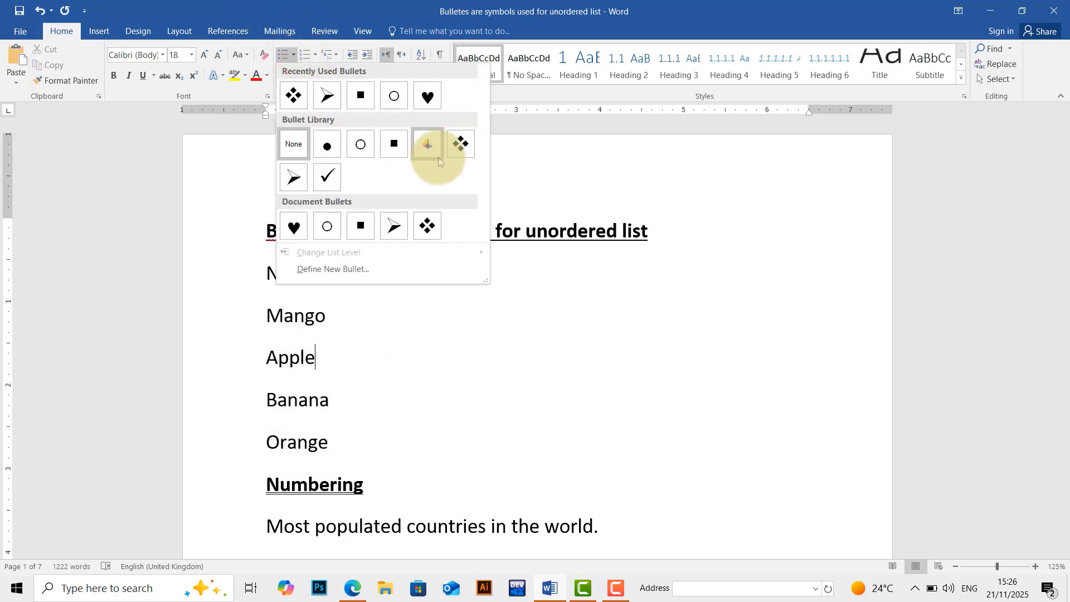
{"action": "left_click", "coordinate": [427, 358]}
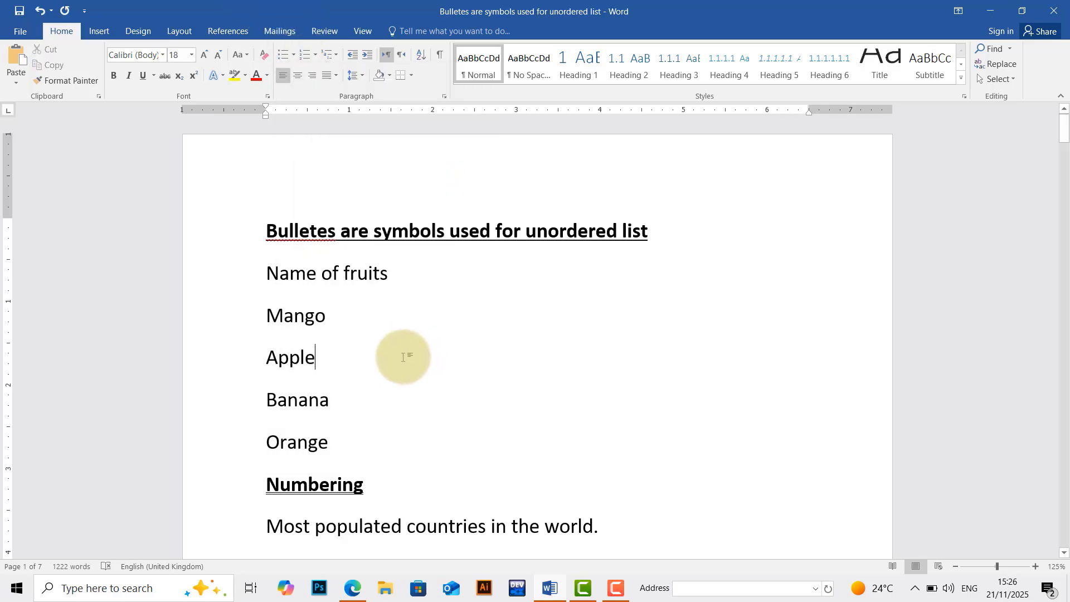
{"action": "left_click", "coordinate": [296, 55]}
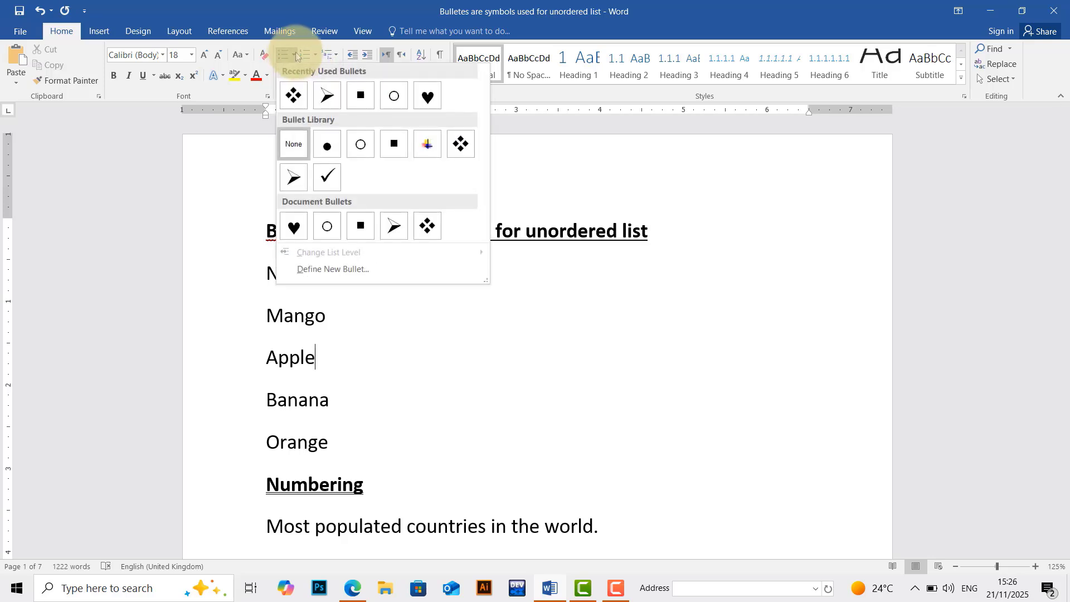
{"action": "left_click", "coordinate": [336, 270]}
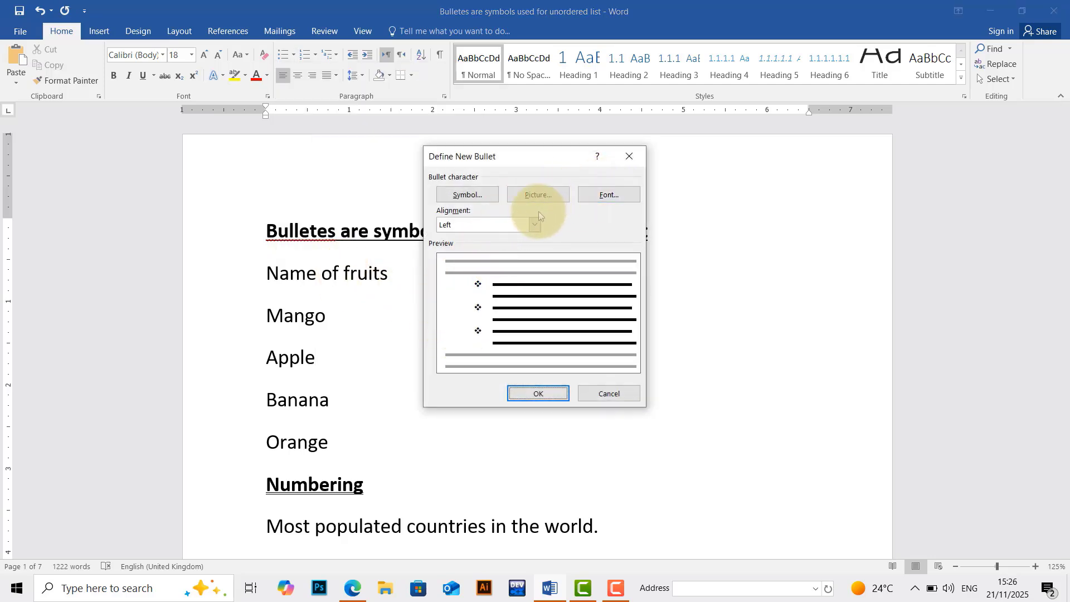
{"action": "left_click", "coordinate": [469, 197]}
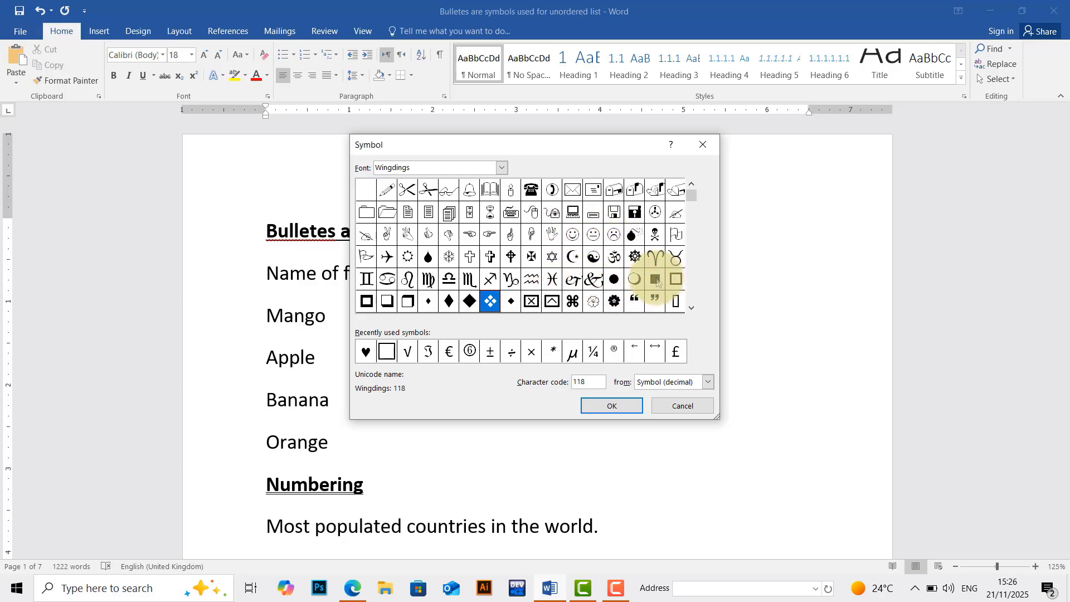
{"action": "left_click", "coordinate": [428, 258]}
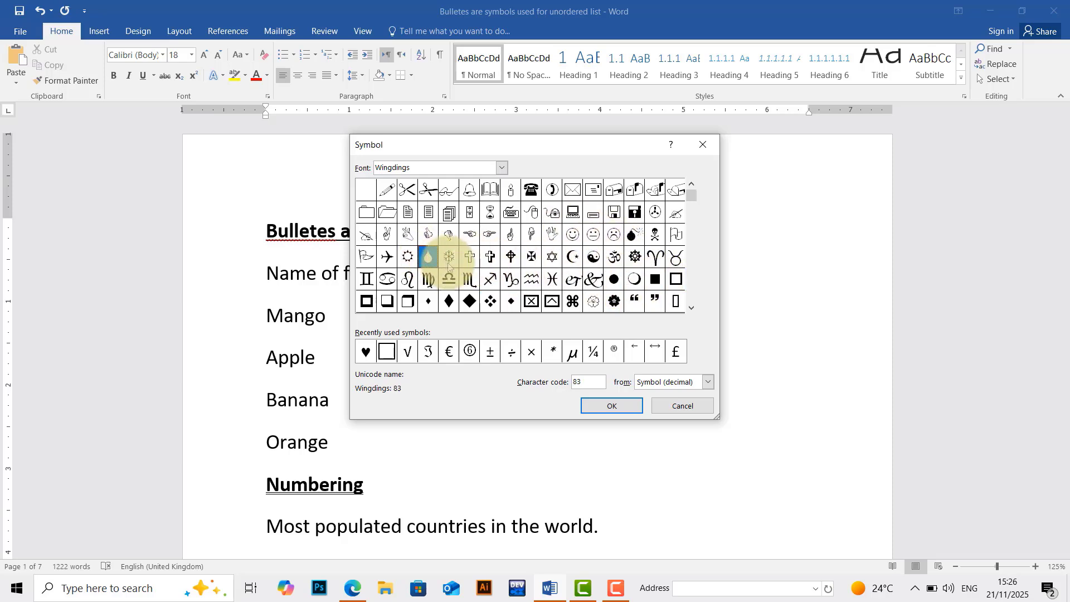
{"action": "left_click", "coordinate": [611, 405]}
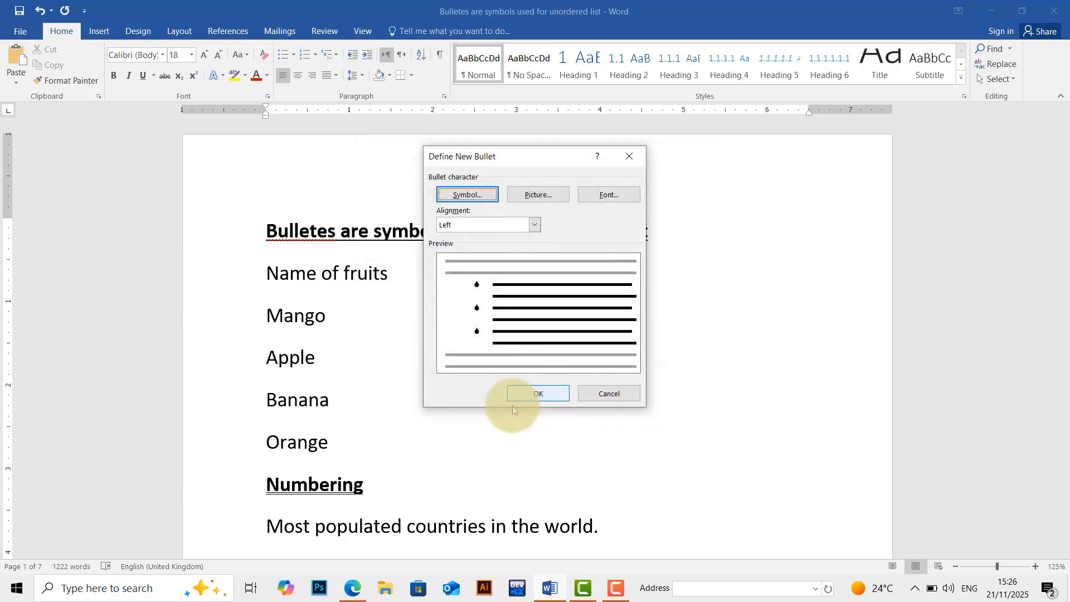
{"action": "left_click", "coordinate": [546, 392]}
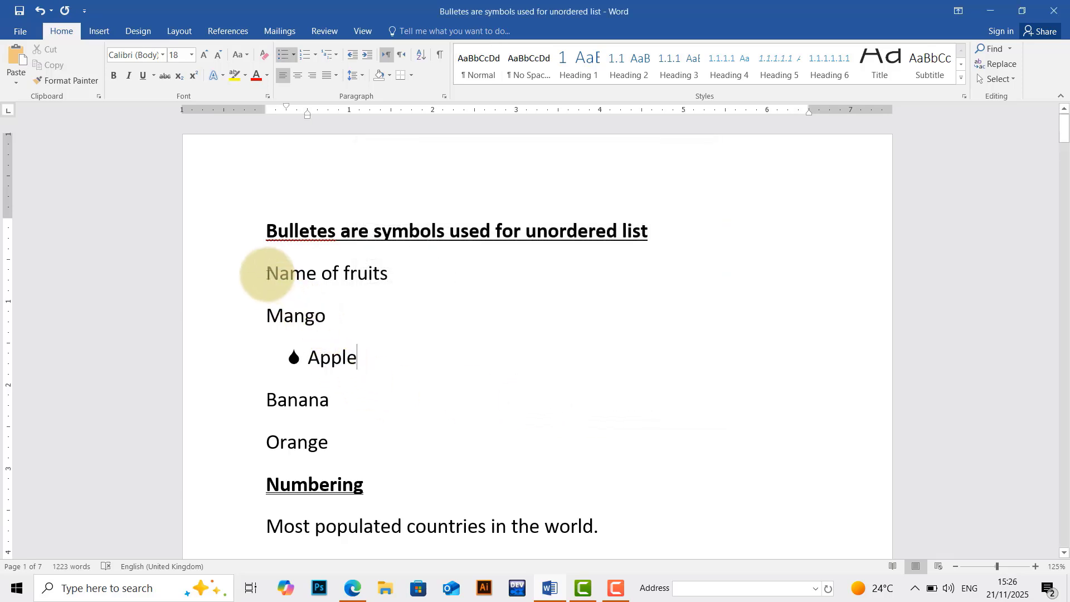
Apply the recently used drop bullet to all four fruit names
{"action": "left_click_drag", "start_coordinate": [267, 315], "coordinate": [363, 433]}
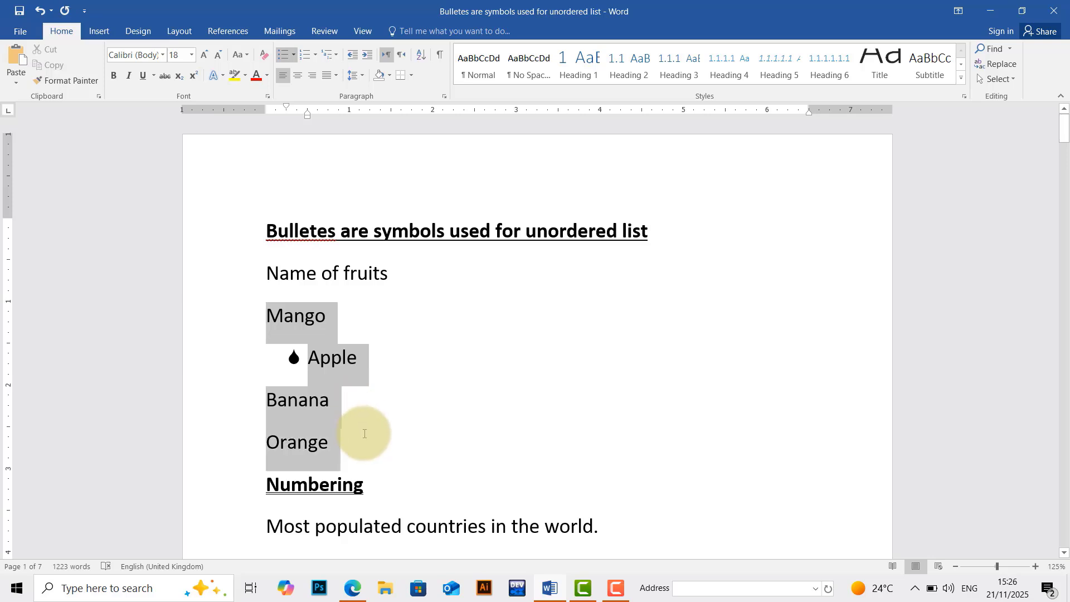
{"action": "left_click", "coordinate": [294, 57]}
{"action": "left_click", "coordinate": [292, 94]}
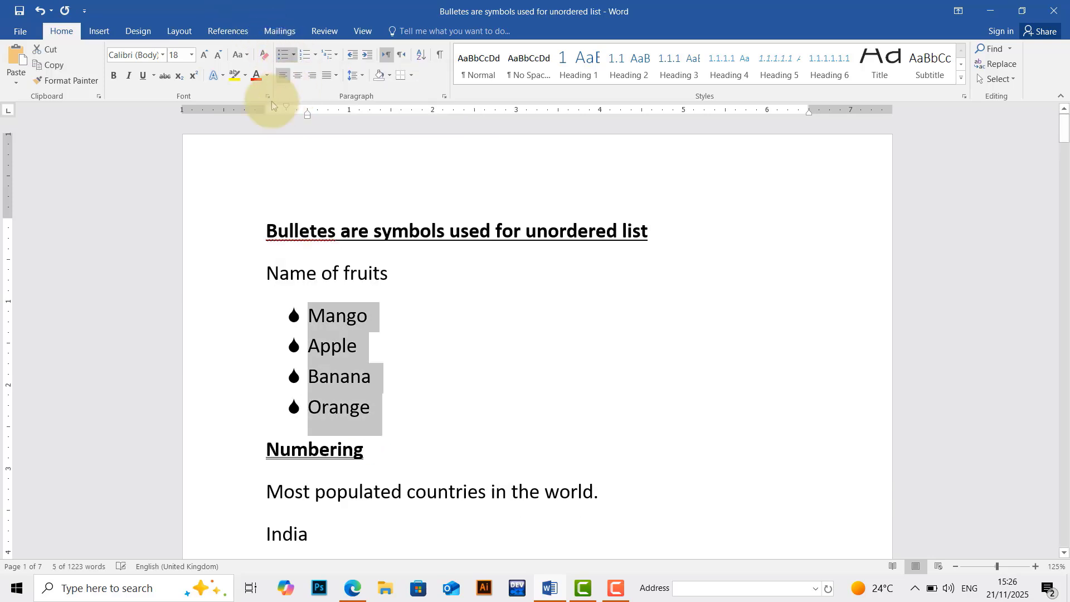
{"action": "left_click", "coordinate": [397, 355]}
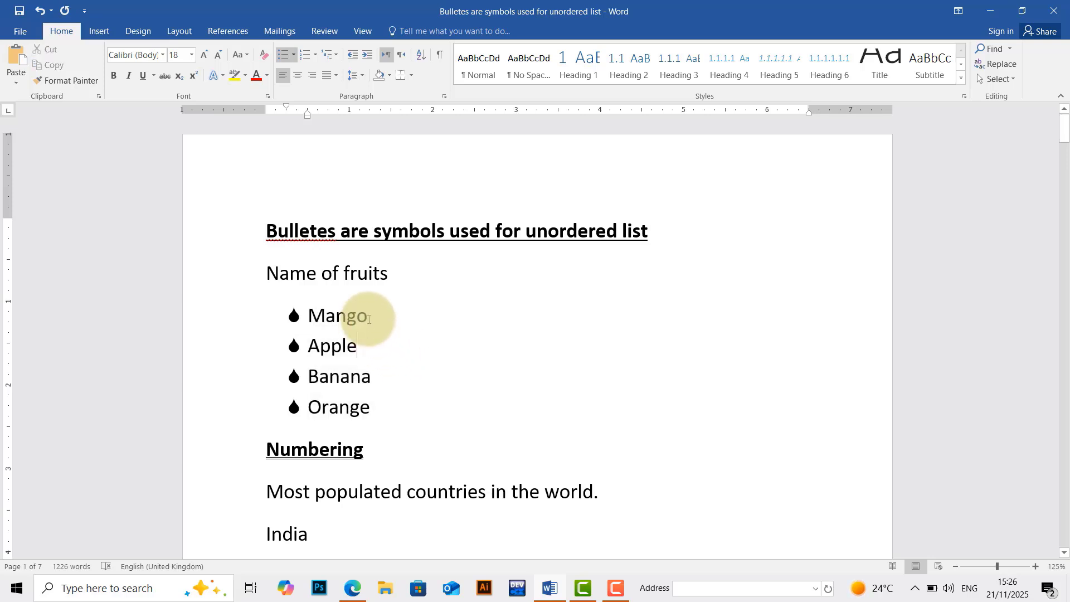
{"action": "left_click", "coordinate": [294, 60]}
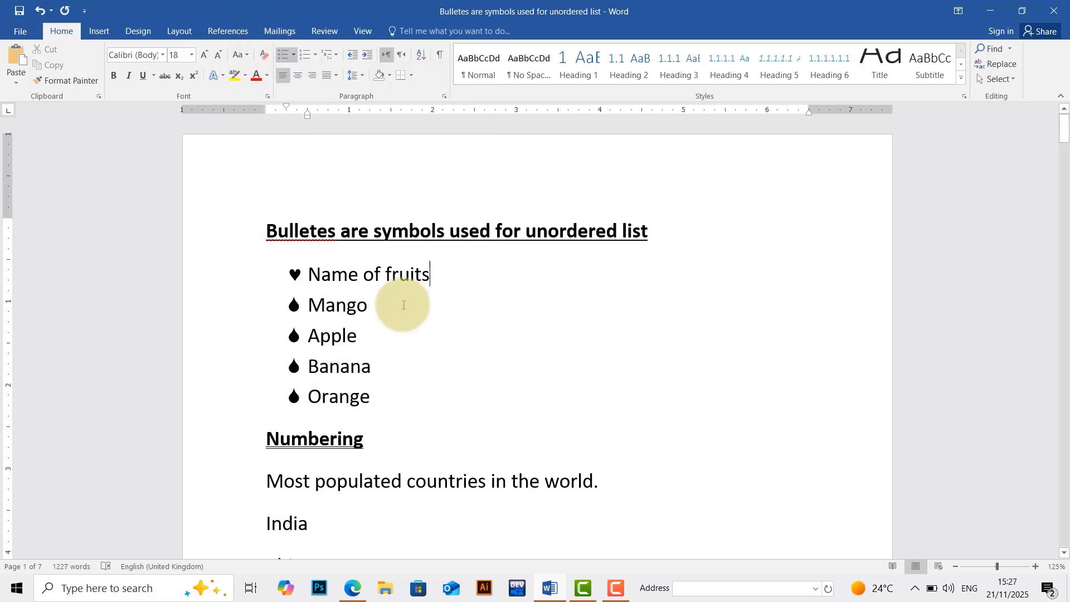
{"action": "key", "text": "ctrl+z"}
{"action": "left_click", "coordinate": [379, 329]}
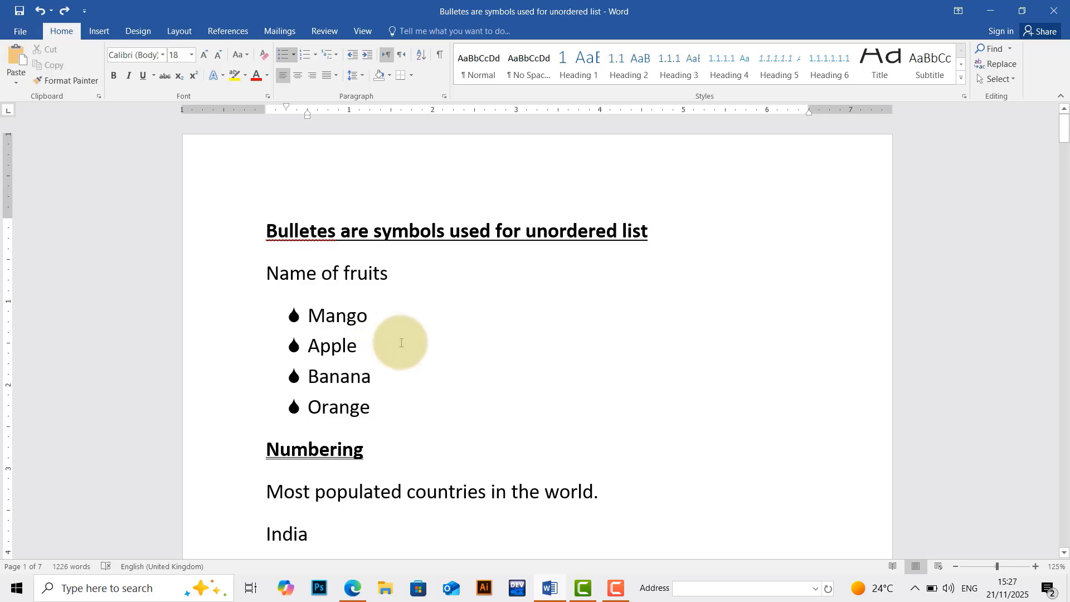
Remove the drop bullets from the fruit list by setting the bullet style to None
{"action": "scroll", "coordinate": [385, 346], "scroll_direction": "down", "scroll_amount": 1}
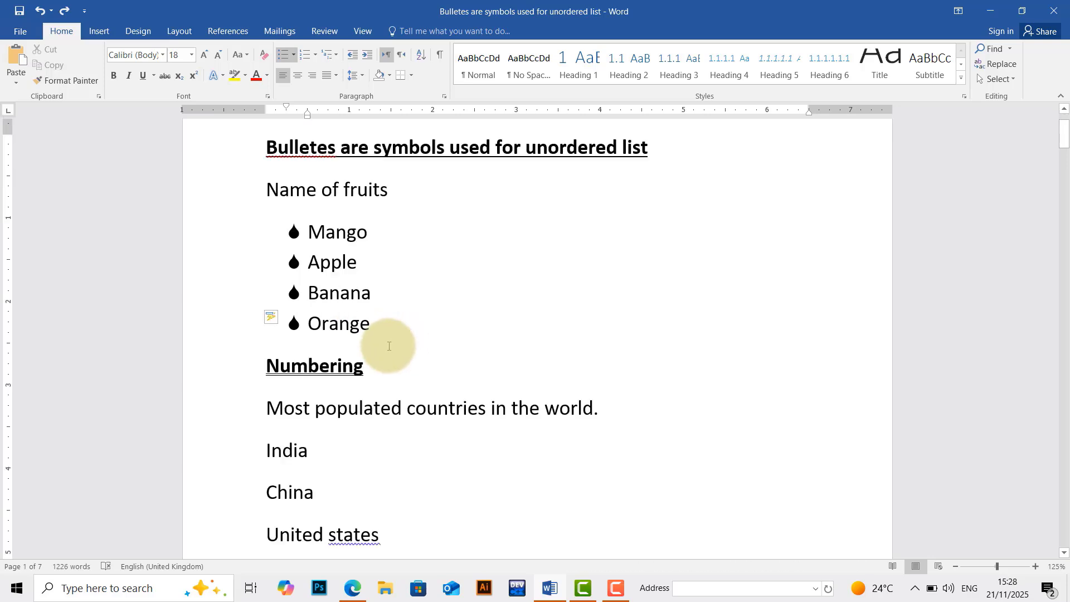
{"action": "left_click_drag", "start_coordinate": [383, 327], "coordinate": [297, 238]}
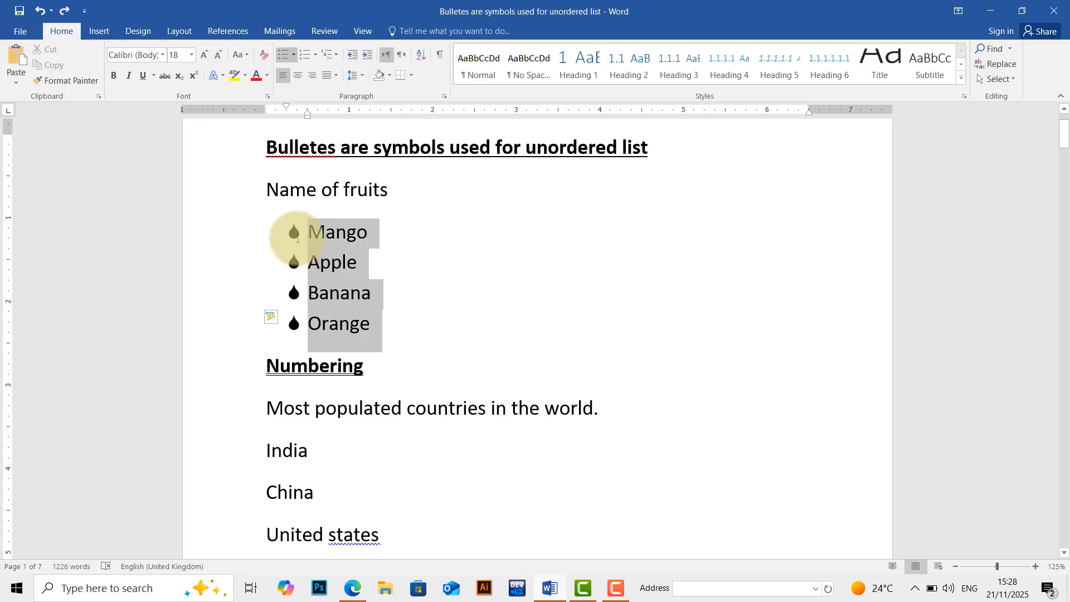
{"action": "left_click", "coordinate": [293, 54]}
{"action": "left_click", "coordinate": [291, 143]}
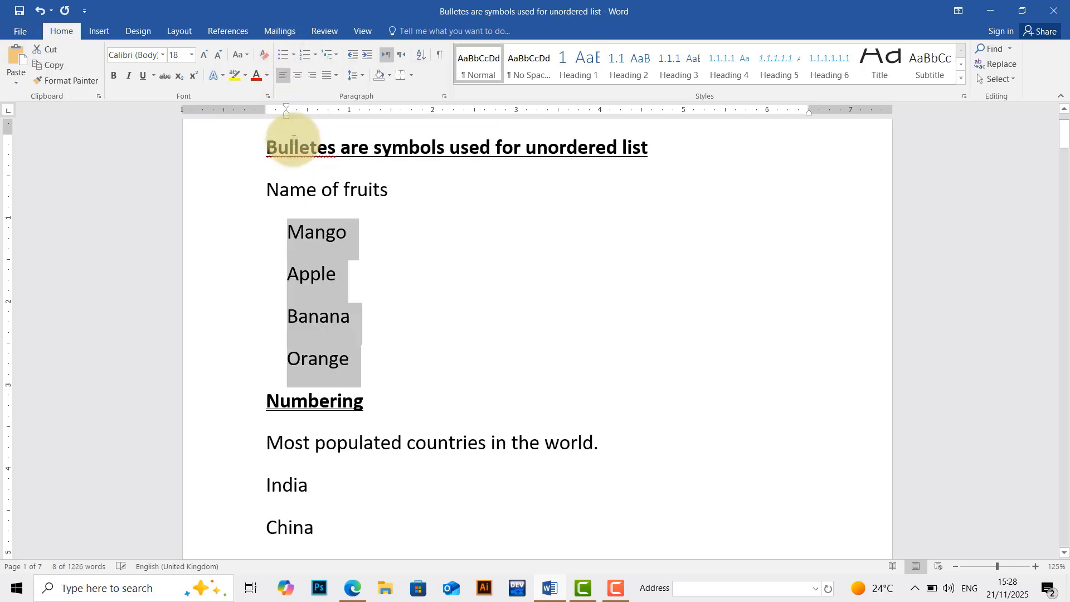
{"action": "left_click", "coordinate": [340, 381]}
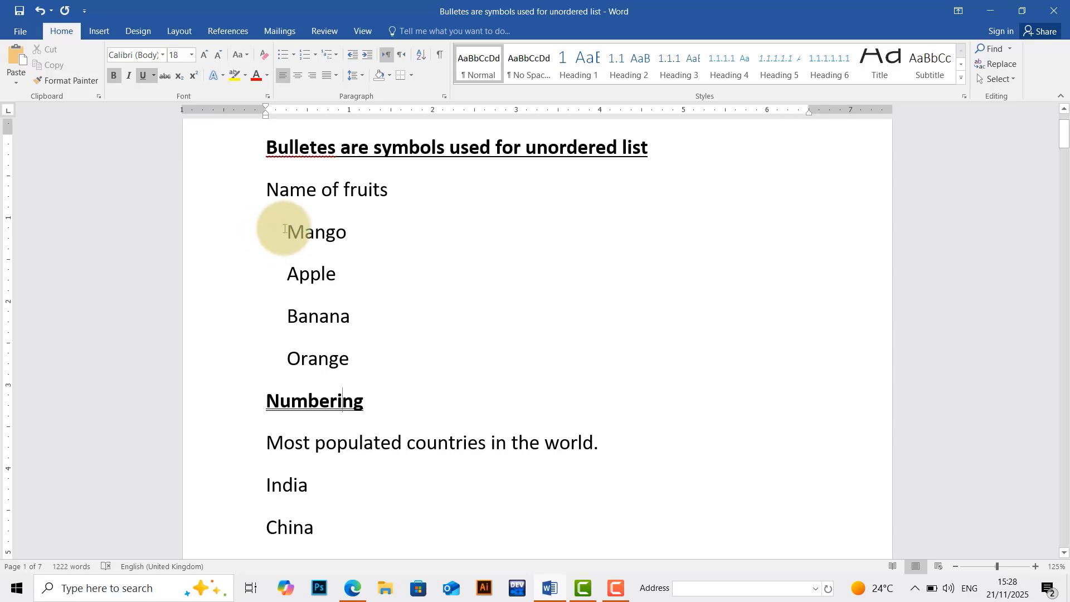
Select the four fruit names and remove the solid round bullet from the Bullet Library
{"action": "left_click_drag", "start_coordinate": [287, 232], "coordinate": [359, 357]}
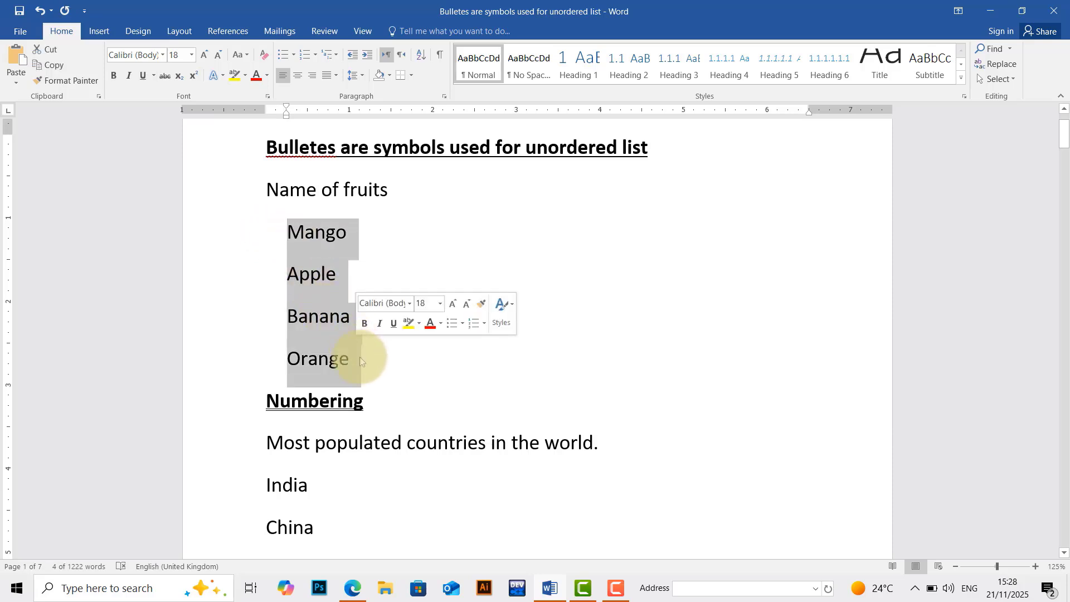
{"action": "left_click", "coordinate": [294, 54]}
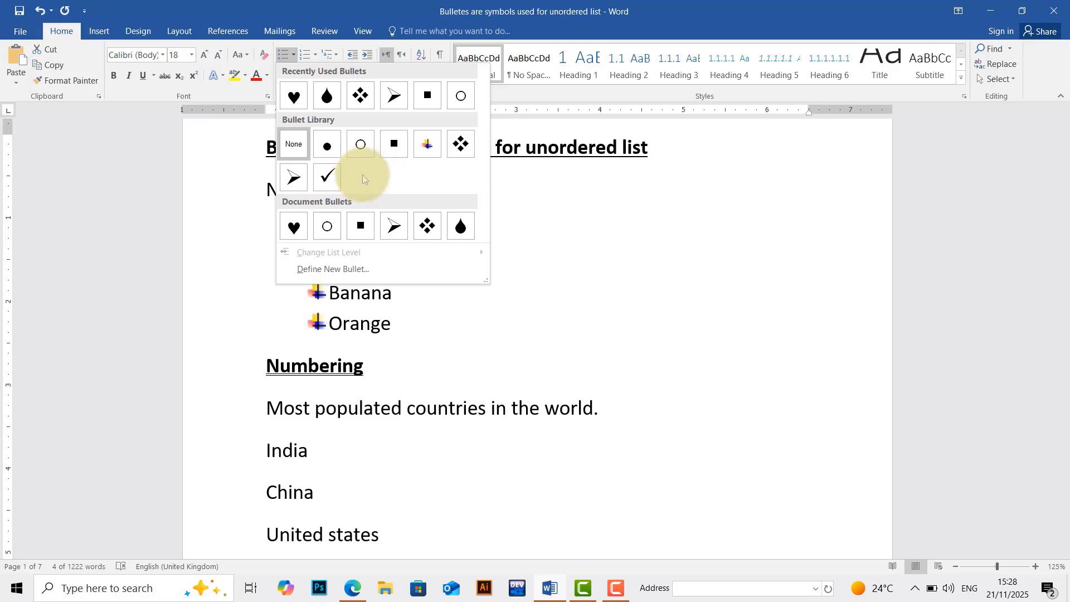
{"action": "right_click", "coordinate": [328, 147]}
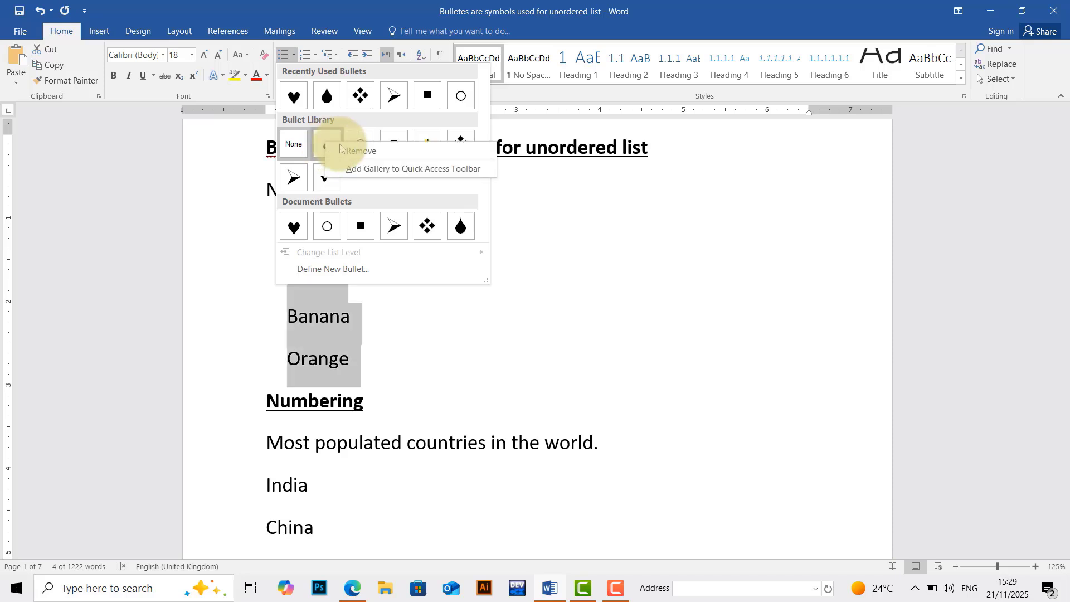
{"action": "left_click", "coordinate": [370, 153]}
{"action": "key", "text": "Left"}
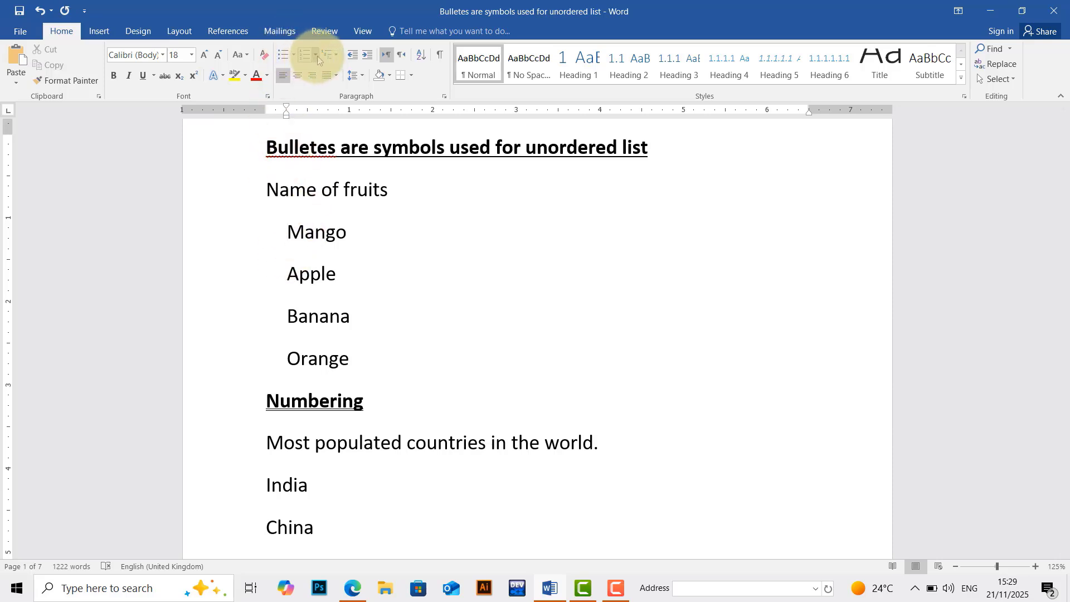
{"action": "scroll", "coordinate": [395, 251], "scroll_direction": "down", "scroll_amount": 2}
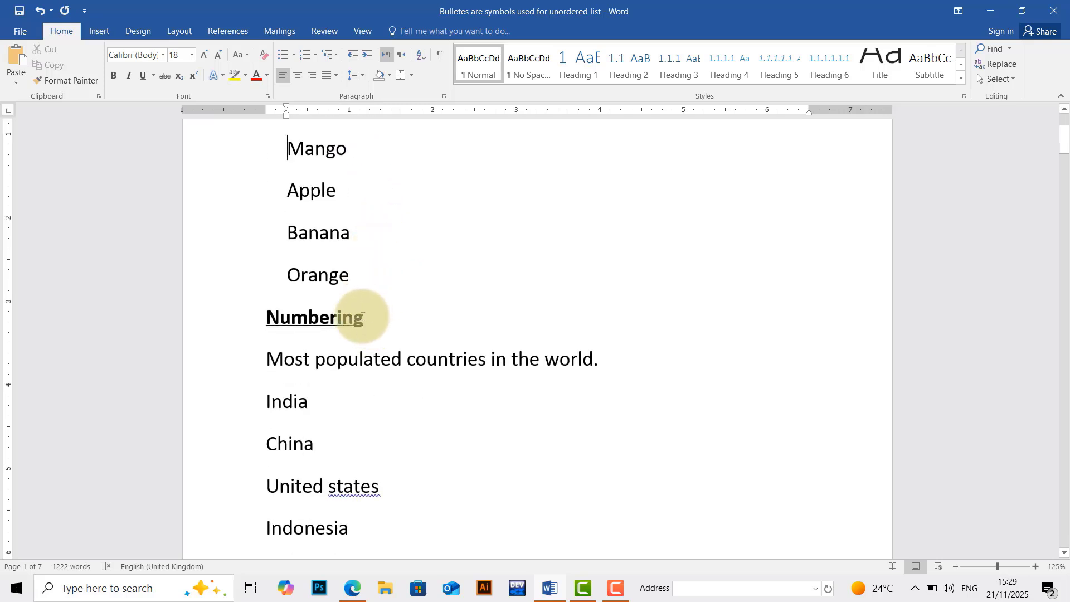
Number the India, China, United states and Indonesia lines with the 1. 2. 3. format from the Numbering Library
{"action": "left_click_drag", "start_coordinate": [363, 317], "coordinate": [268, 321]}
{"action": "left_click", "coordinate": [402, 362]}
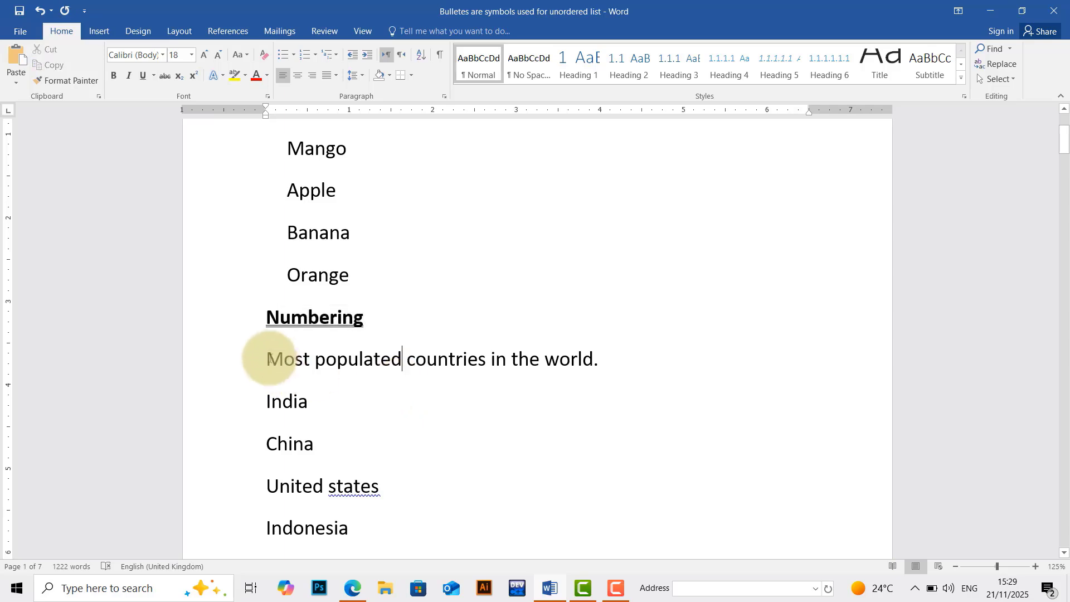
{"action": "scroll", "coordinate": [371, 327], "scroll_direction": "down", "scroll_amount": 2}
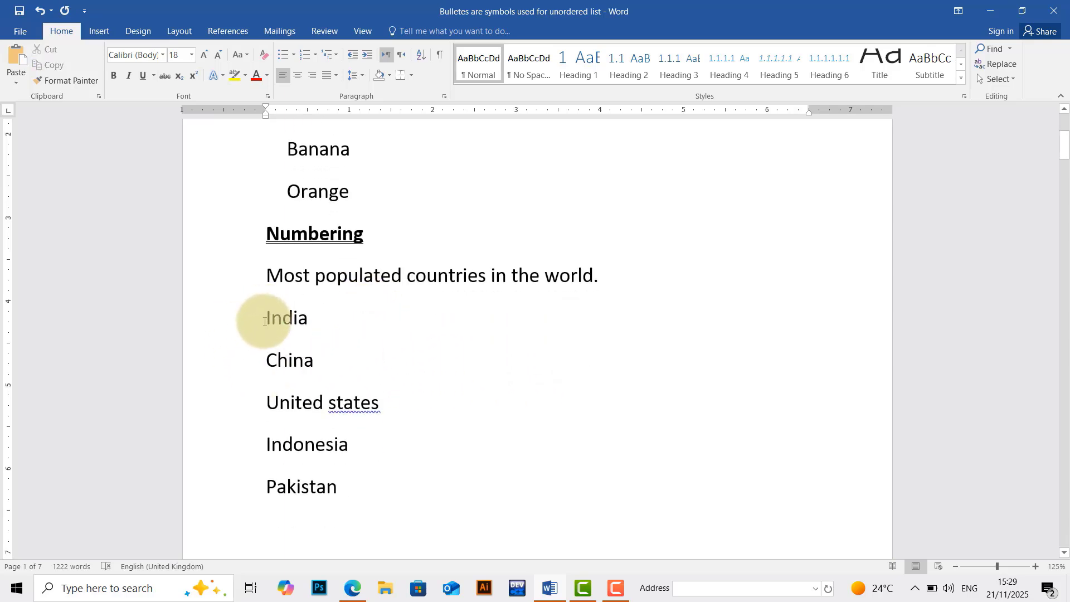
{"action": "left_click_drag", "start_coordinate": [269, 316], "coordinate": [317, 446]}
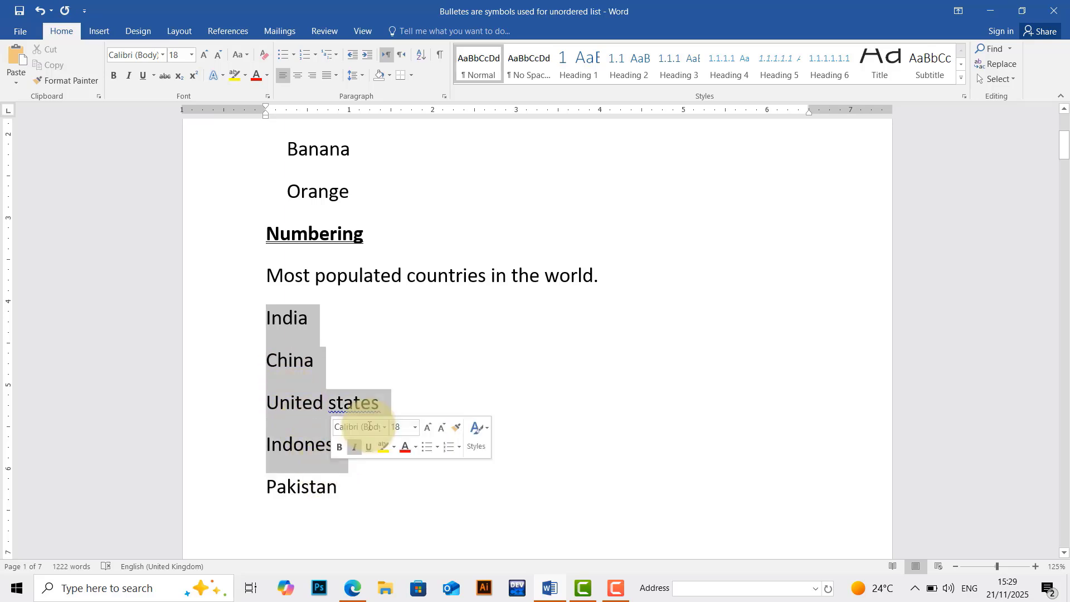
{"action": "left_click", "coordinate": [332, 329]}
{"action": "left_click_drag", "start_coordinate": [269, 312], "coordinate": [349, 446]}
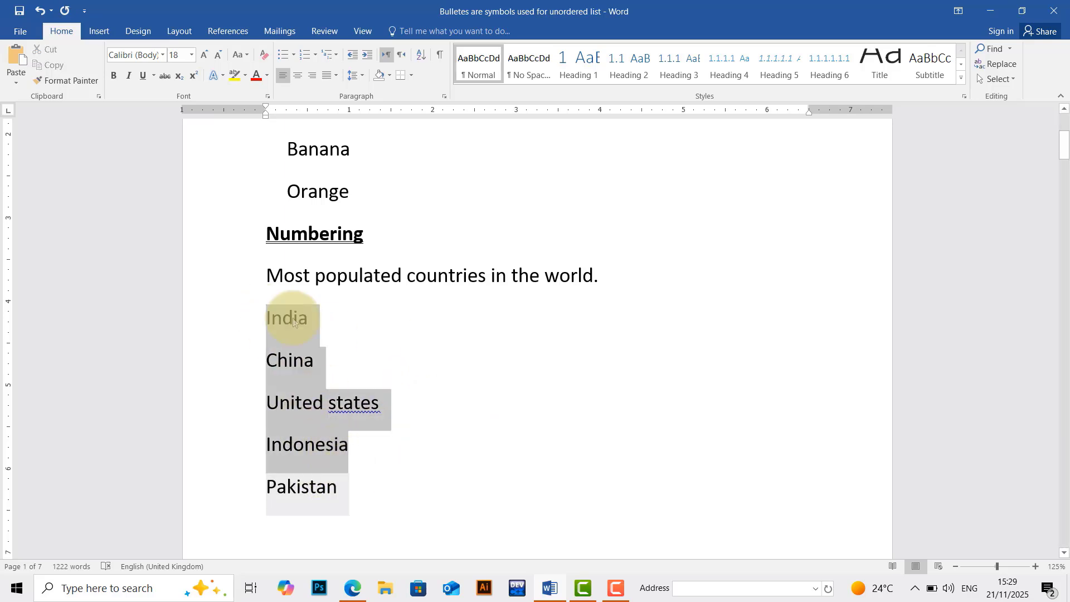
{"action": "left_click", "coordinate": [316, 56]}
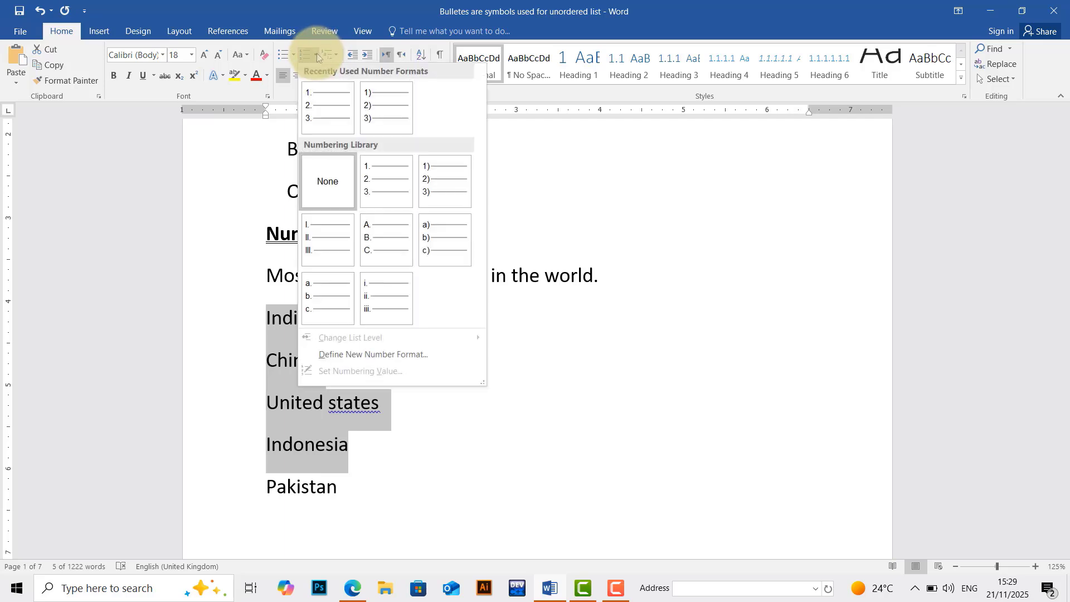
{"action": "left_click", "coordinate": [380, 187]}
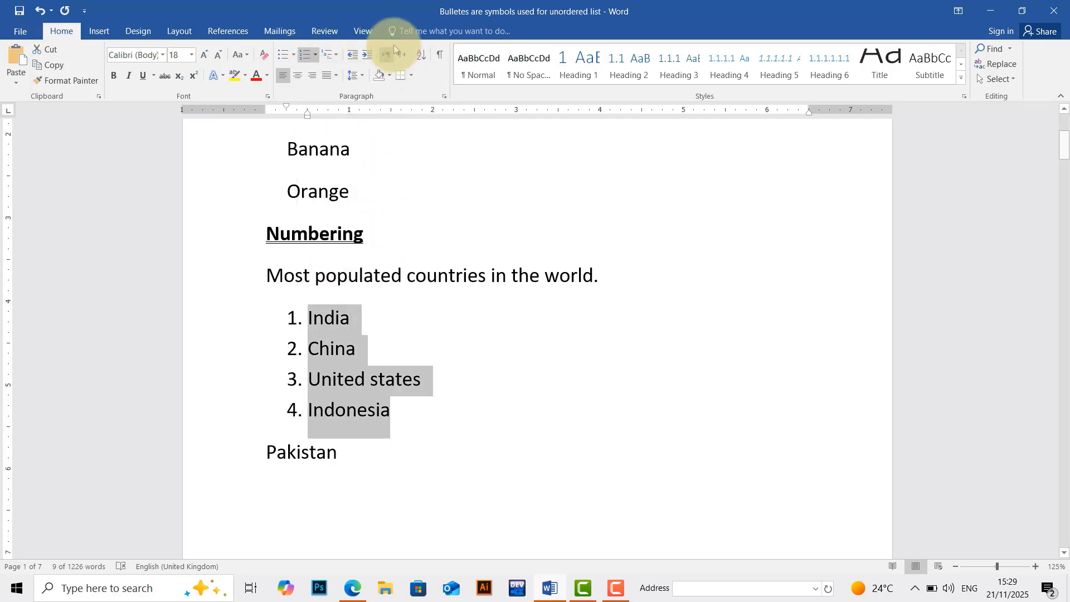
Change the numbering of the four selected countries to the 1) 2) 3) format
{"action": "left_click", "coordinate": [315, 55]}
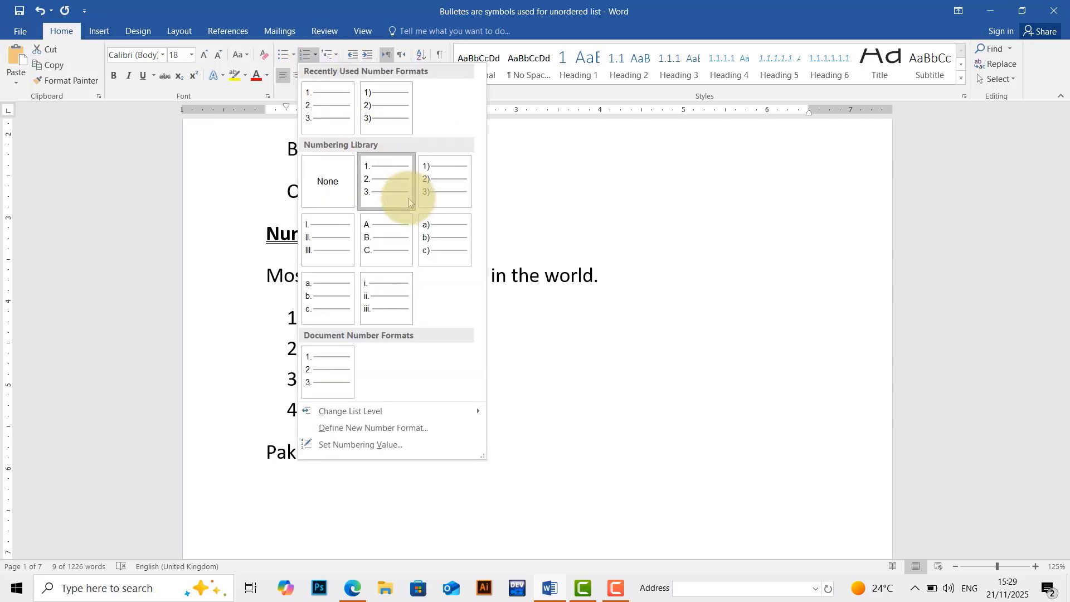
{"action": "left_click", "coordinate": [435, 190]}
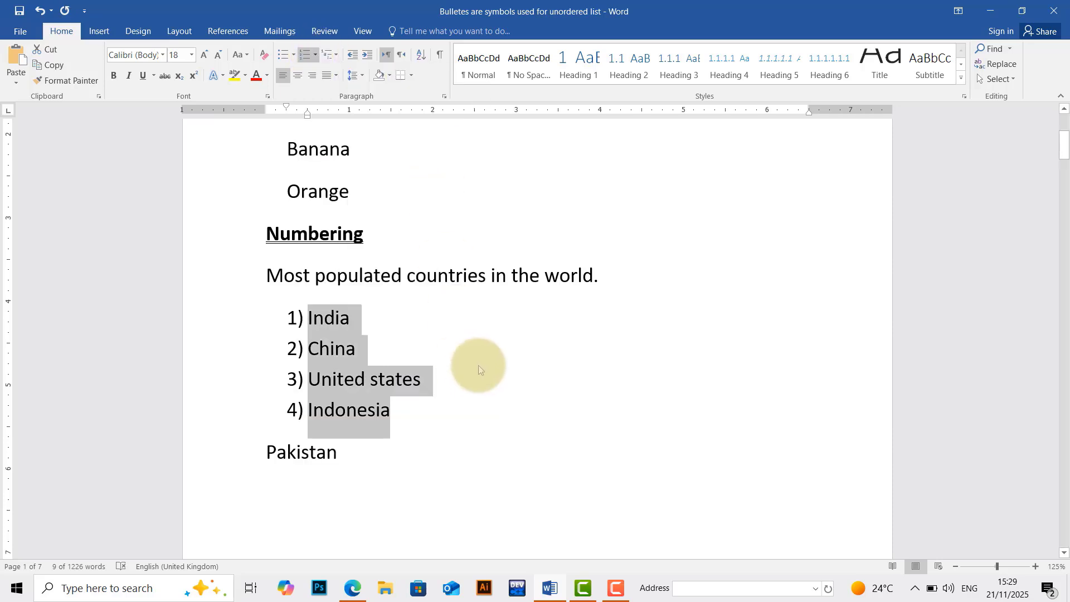
{"action": "left_click", "coordinate": [478, 366]}
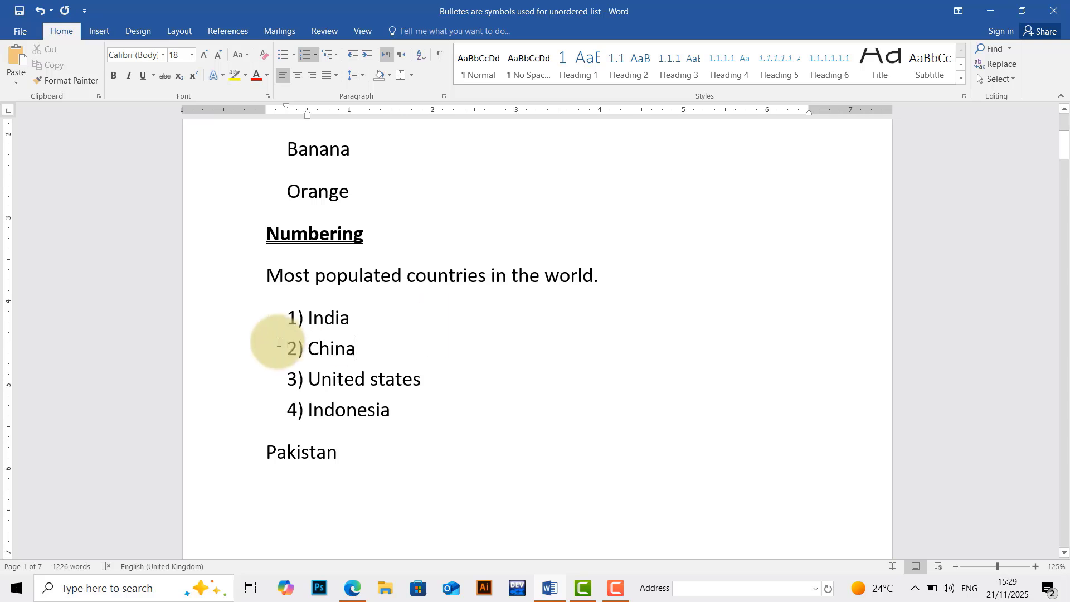
Remove the numbering from the India to Indonesia lines by setting the number format to None
{"action": "left_click_drag", "start_coordinate": [310, 317], "coordinate": [392, 416]}
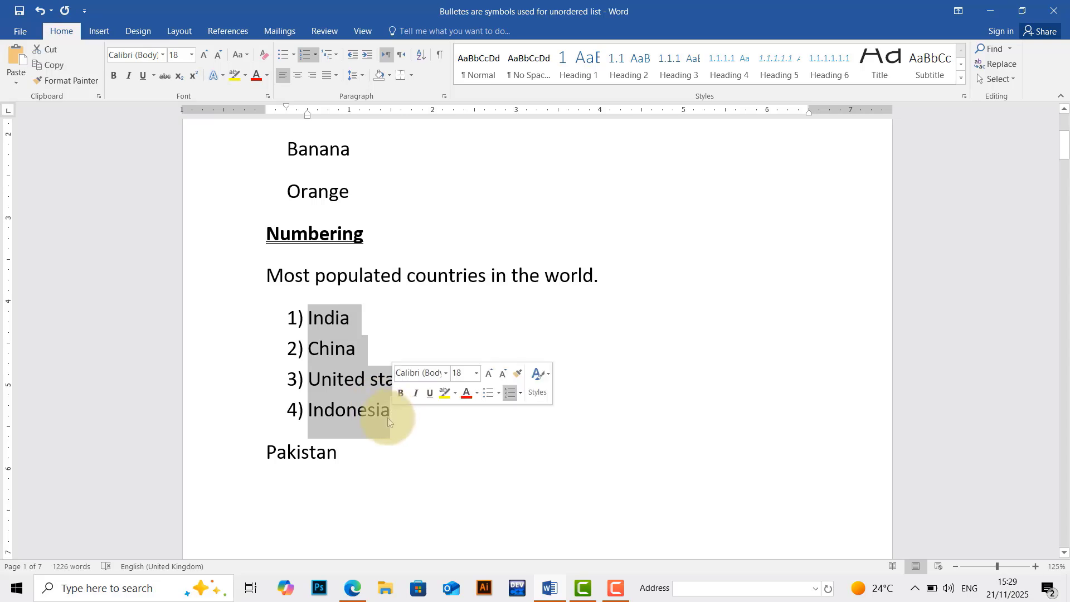
{"action": "left_click", "coordinate": [316, 55]}
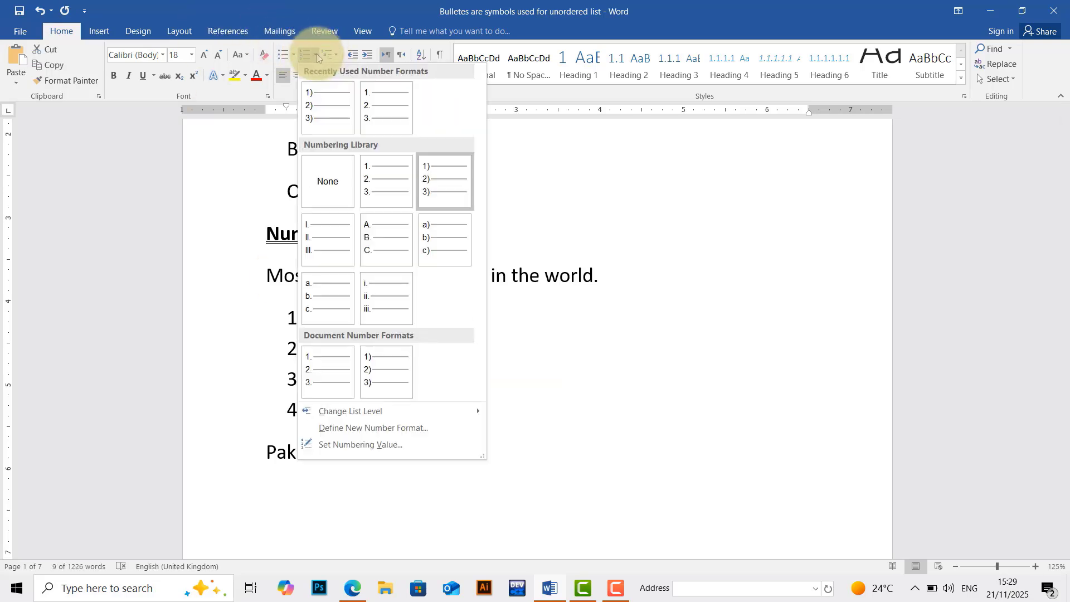
{"action": "left_click", "coordinate": [329, 179]}
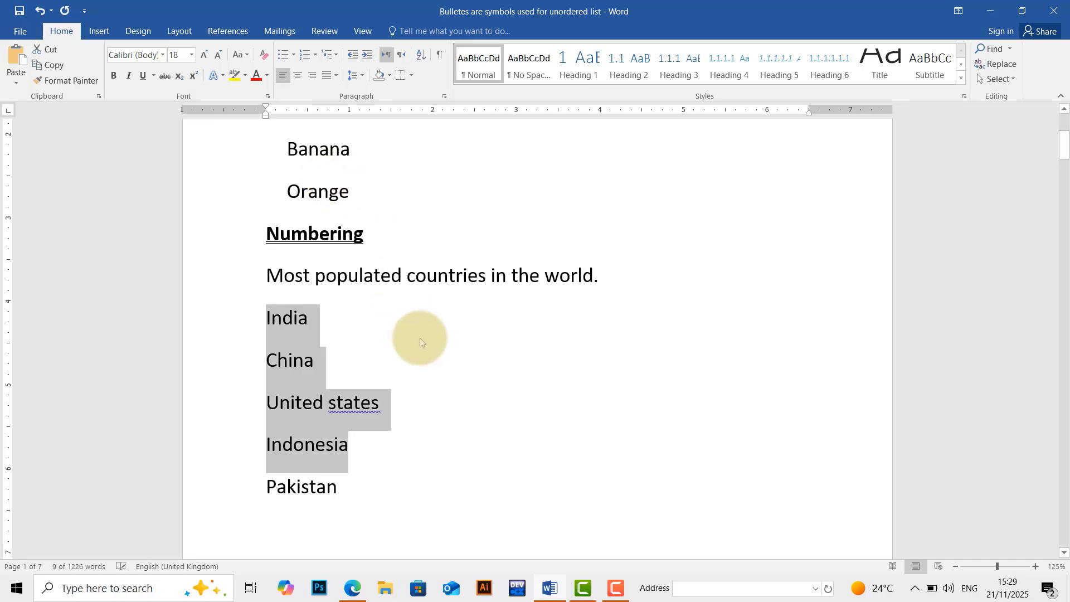
{"action": "left_click", "coordinate": [505, 377]}
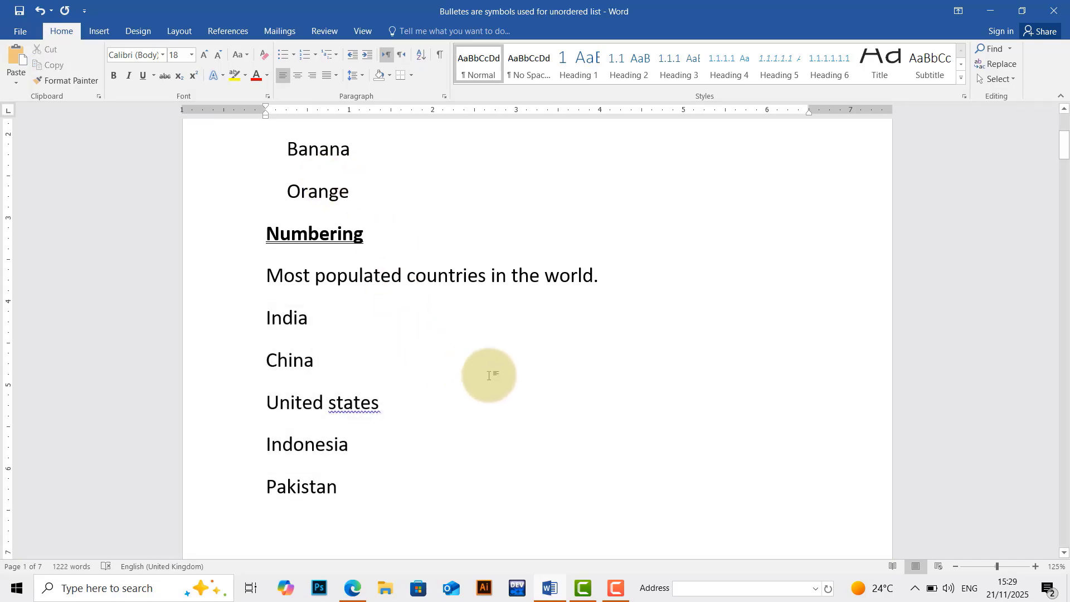
Apply the recently used 1. 2. 3. number format to the three questions under the Numbering heading on page 2
{"action": "scroll", "coordinate": [489, 375], "scroll_direction": "down", "scroll_amount": 5}
{"action": "left_click", "coordinate": [306, 322]}
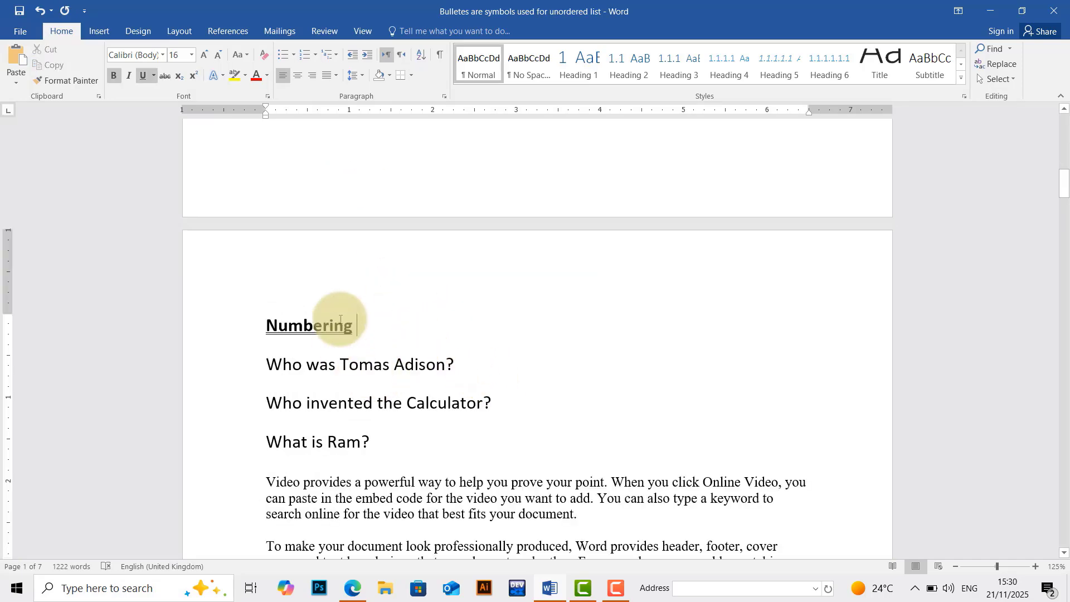
{"action": "scroll", "coordinate": [519, 339], "scroll_direction": "down", "scroll_amount": 1}
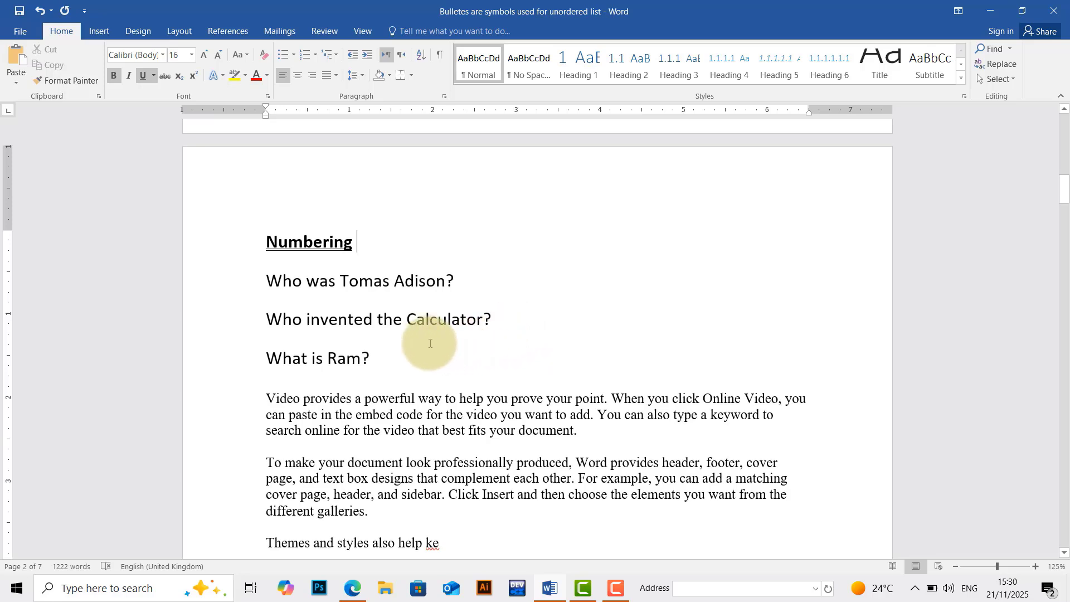
{"action": "left_click", "coordinate": [268, 282]}
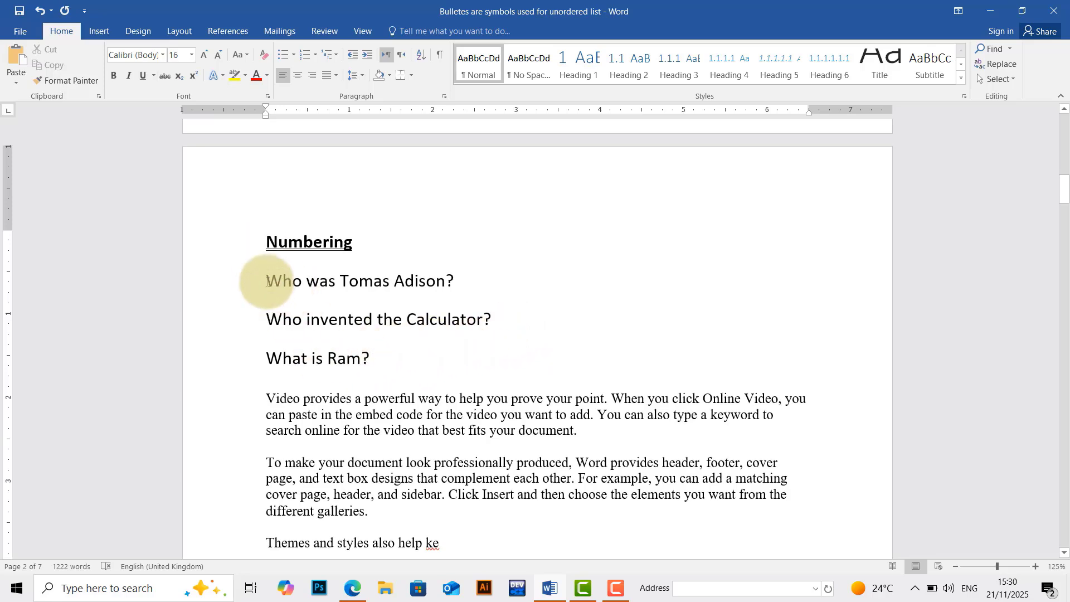
{"action": "left_click_drag", "start_coordinate": [266, 277], "coordinate": [399, 366]}
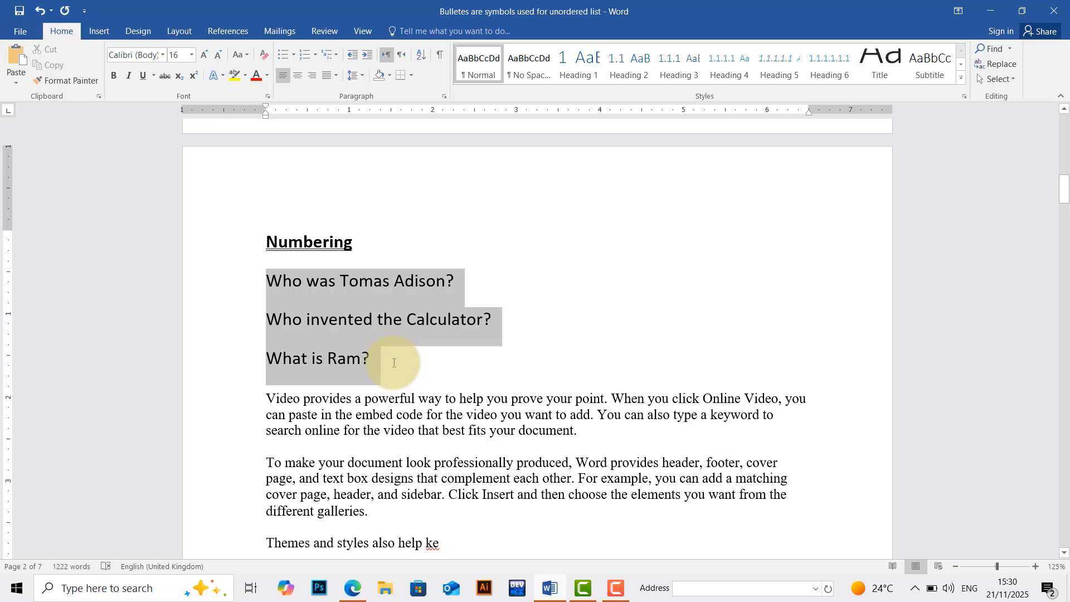
{"action": "left_click", "coordinate": [316, 56]}
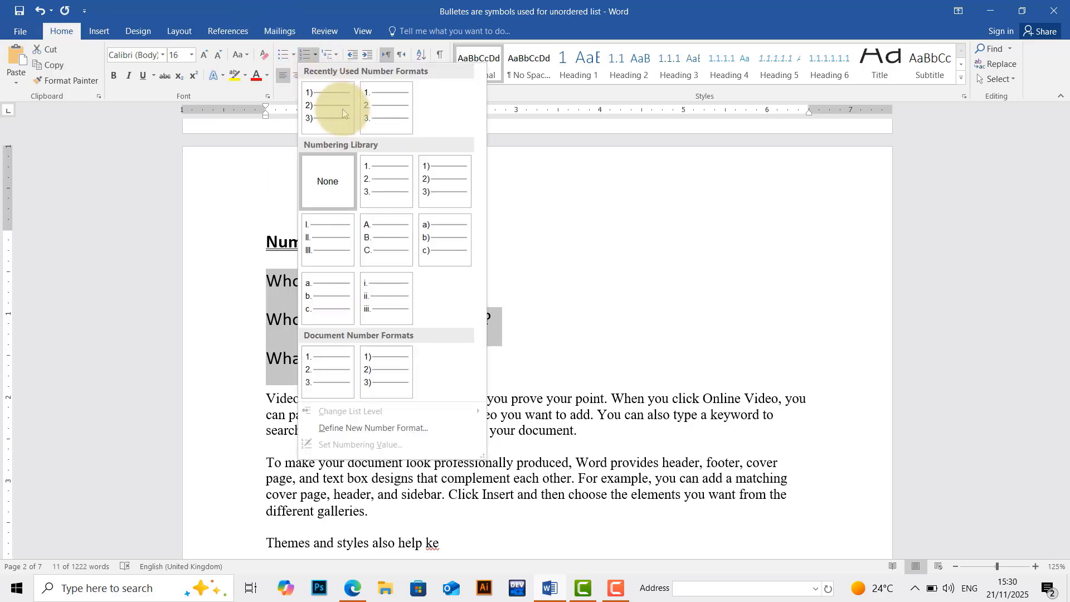
{"action": "left_click", "coordinate": [390, 115]}
Add a fourth numbered question after "What is Ram?", asking who a named person was, and start a fifth item
{"action": "left_click", "coordinate": [436, 337]}
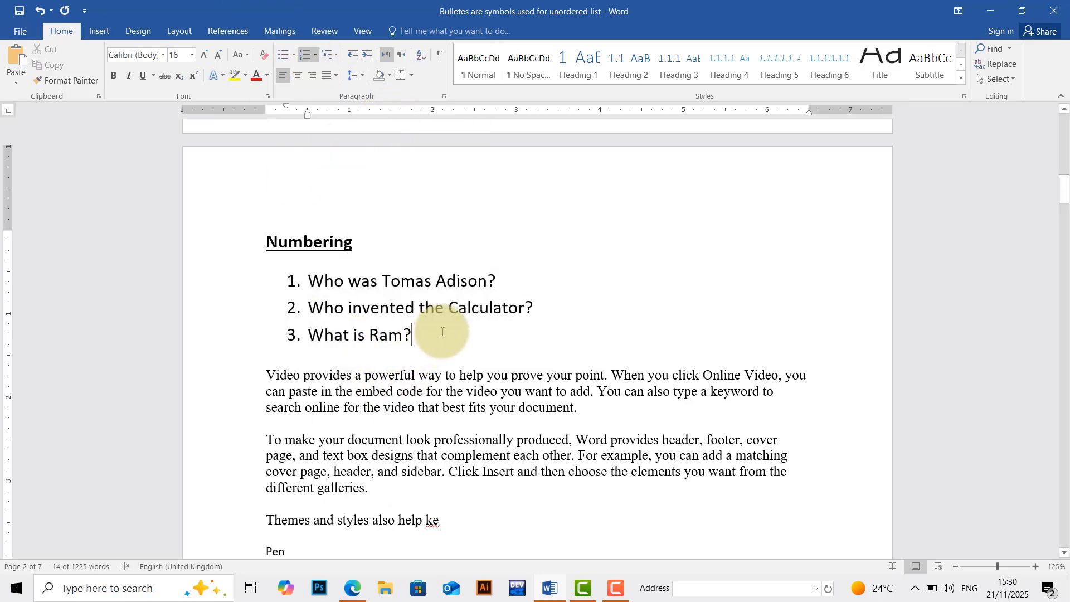
{"action": "key", "text": "Return"}
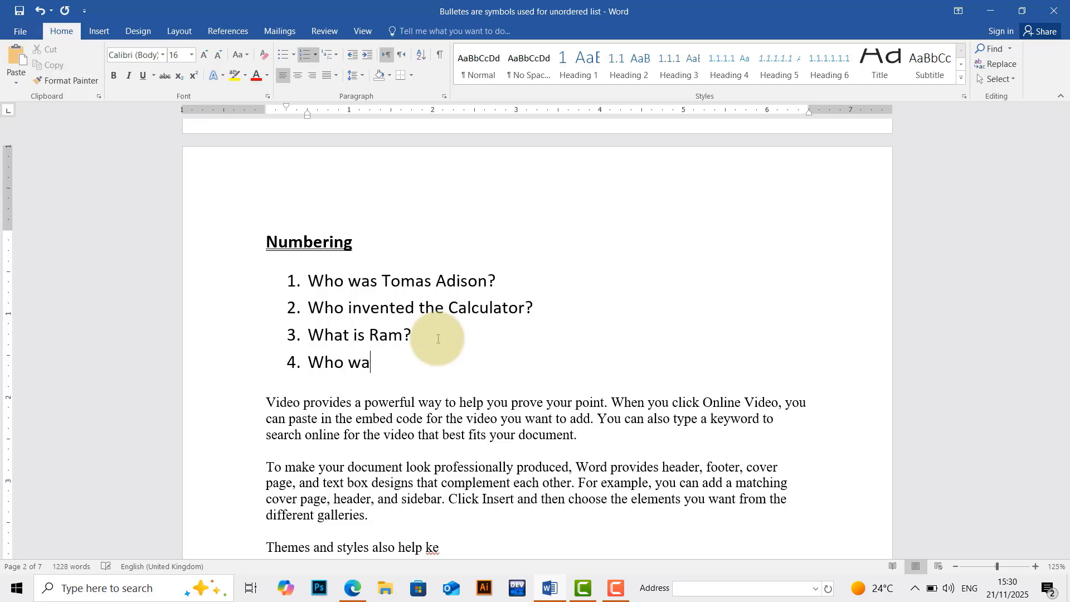
{"action": "type", "text": "Who wan"}
{"action": "key", "text": "BackSpace"}
{"action": "type", "text": "s "}
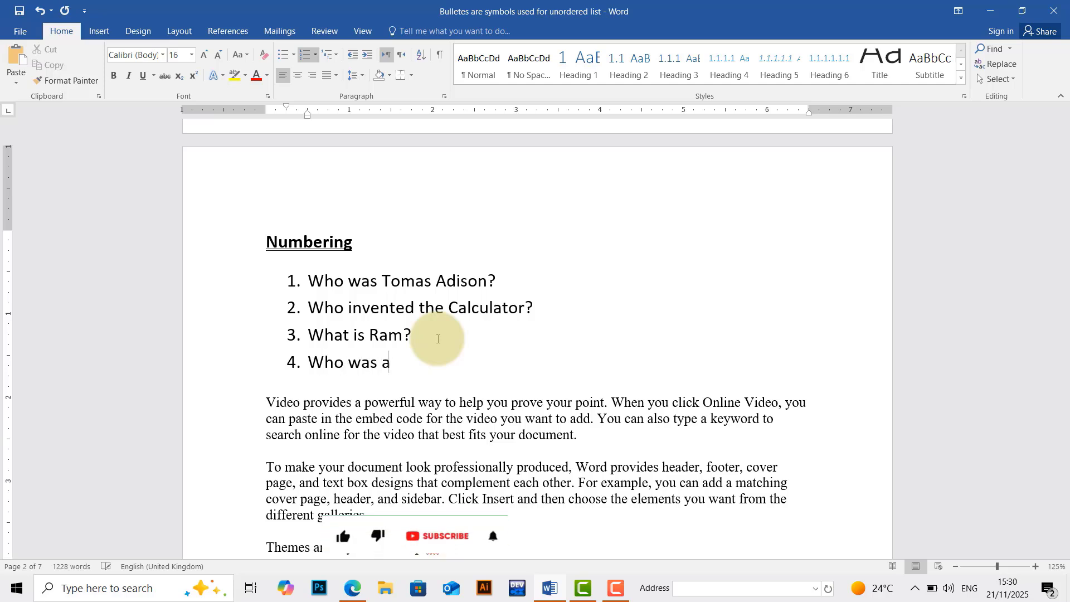
{"action": "type", "text": "ali?"}
{"action": "key", "text": "Return"}
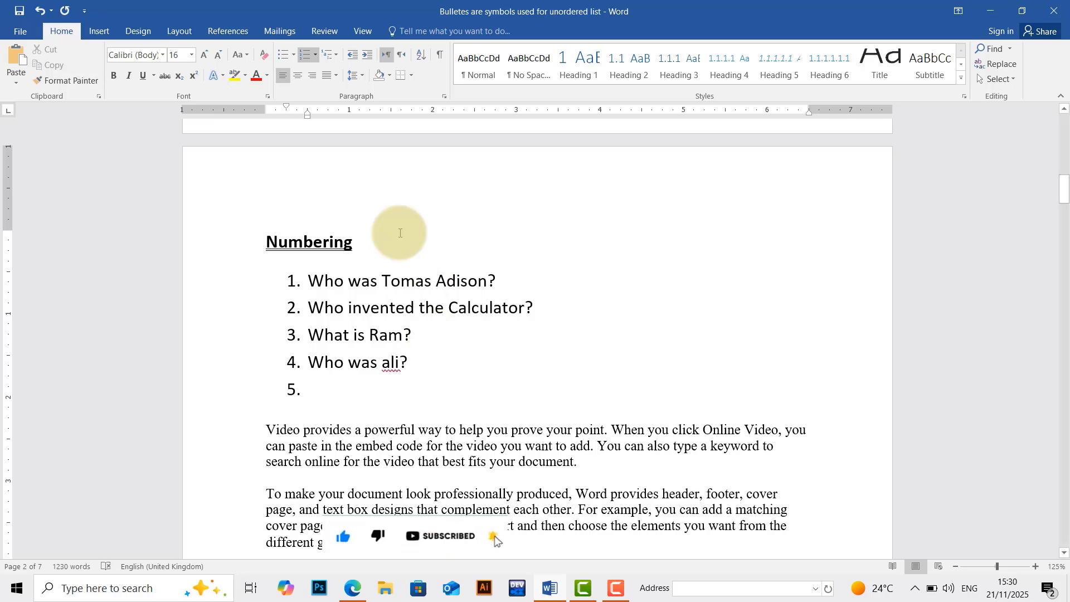
Enter "Name countries?" as the fifth numbered item and end the numbered list on the line below it
{"action": "type", "text": "nam"}
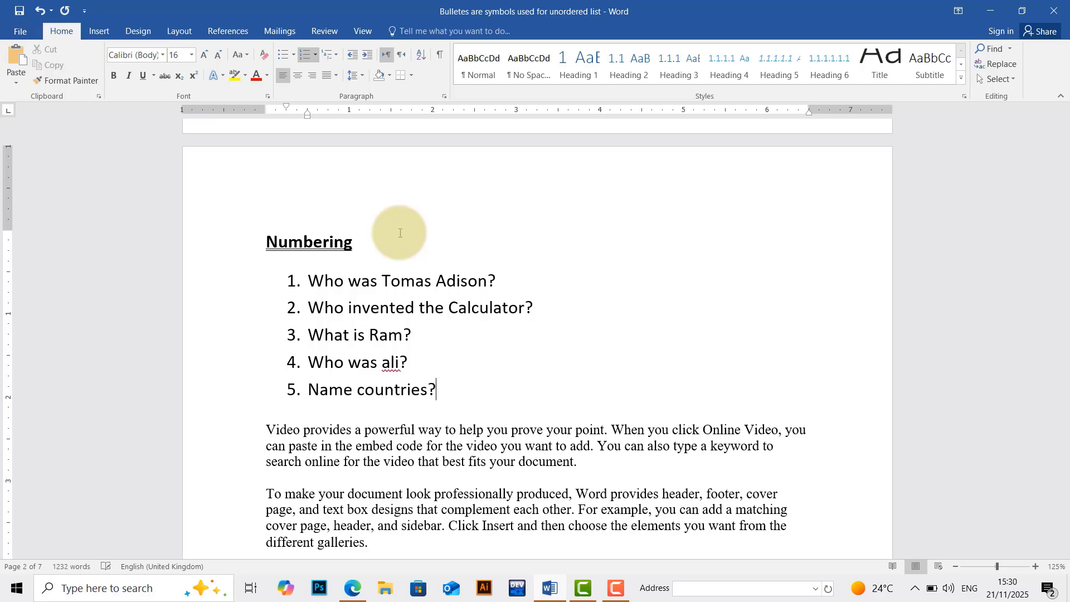
{"action": "key", "text": "Return"}
{"action": "key", "text": "BackSpace"}
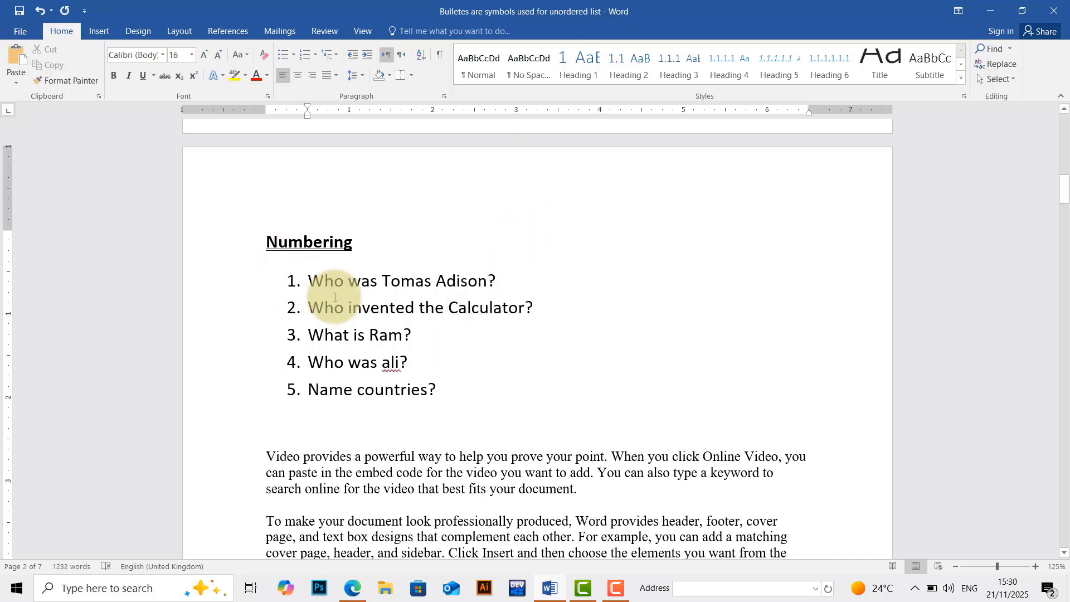
Number the paragraphs starting "Video provides" and "To make your document" with the recently used 1) 2) 3) format
{"action": "scroll", "coordinate": [430, 284], "scroll_direction": "down", "scroll_amount": 3}
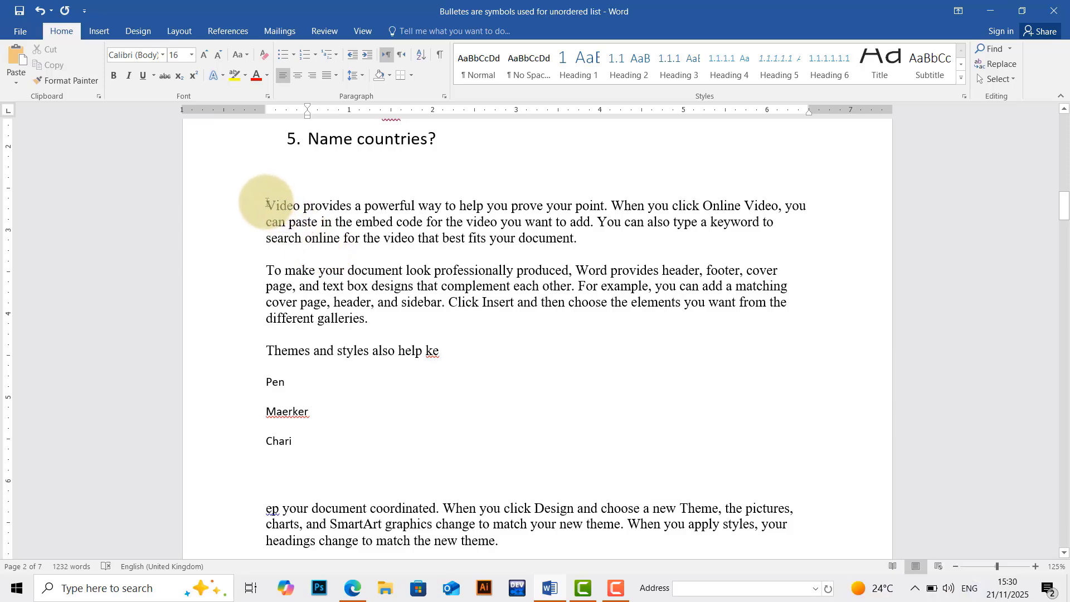
{"action": "left_click_drag", "start_coordinate": [267, 203], "coordinate": [415, 305]}
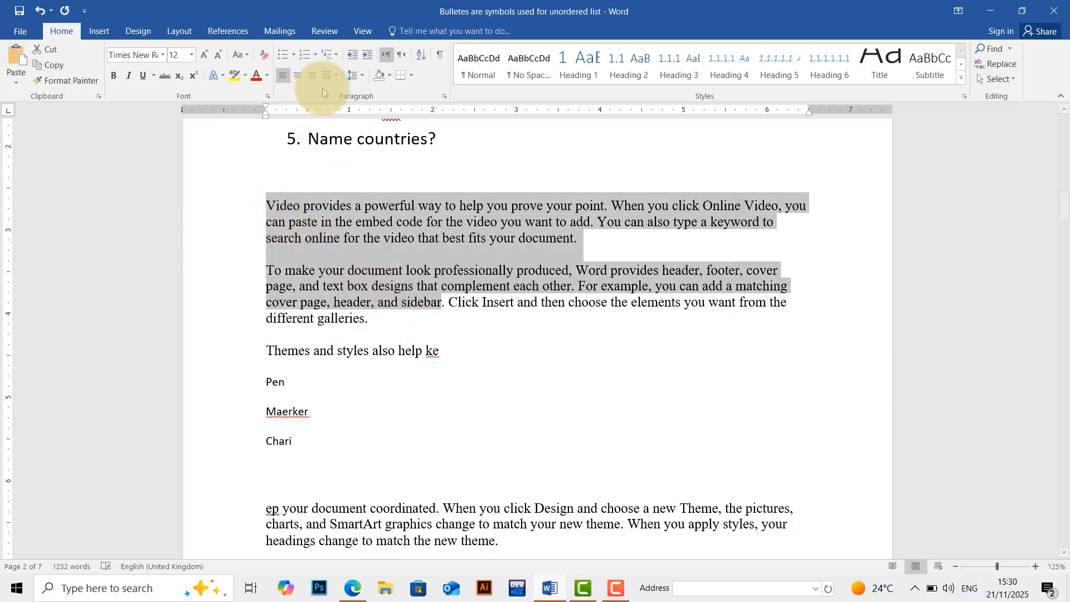
{"action": "left_click", "coordinate": [315, 55]}
{"action": "left_click", "coordinate": [378, 110]}
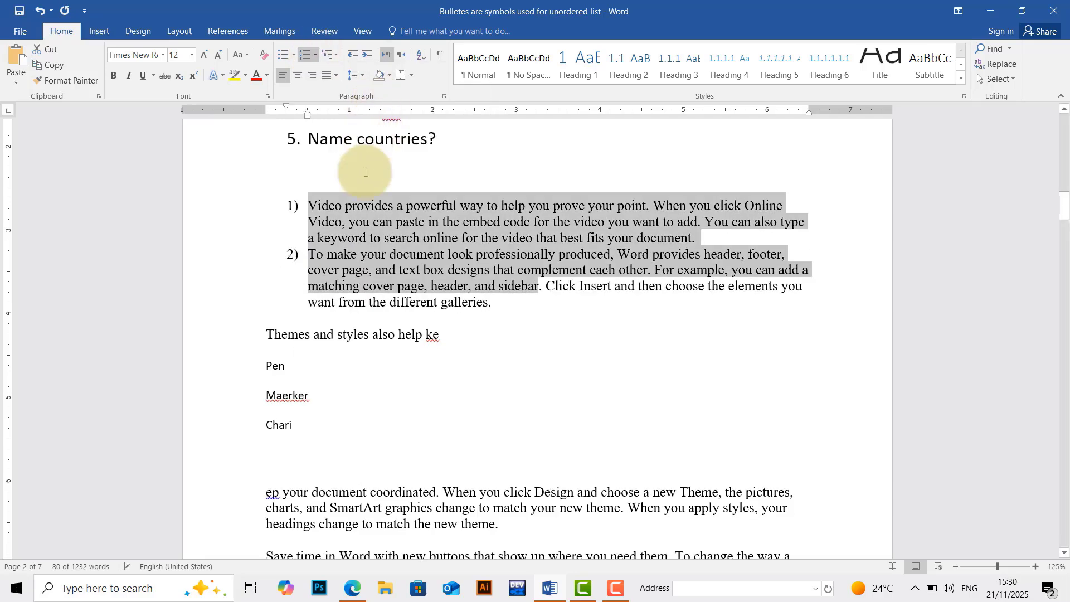
{"action": "left_click_drag", "start_coordinate": [299, 204], "coordinate": [342, 271]}
{"action": "left_click", "coordinate": [575, 338]}
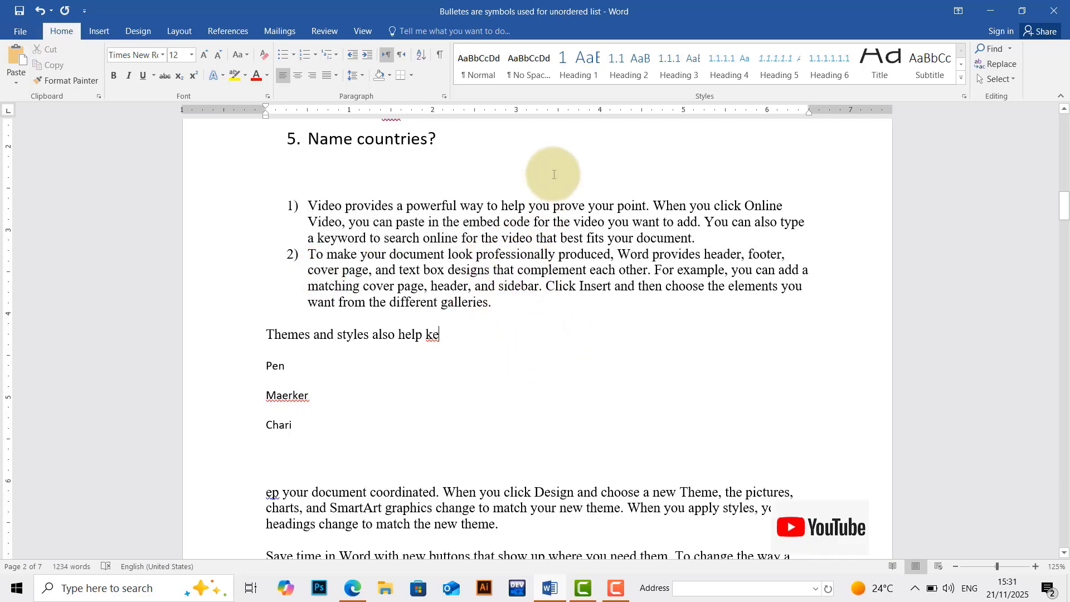
Indent the Hardware line one level beneath Computer in the Multilevel list section on page 3
{"action": "key", "text": "Page_Down"}
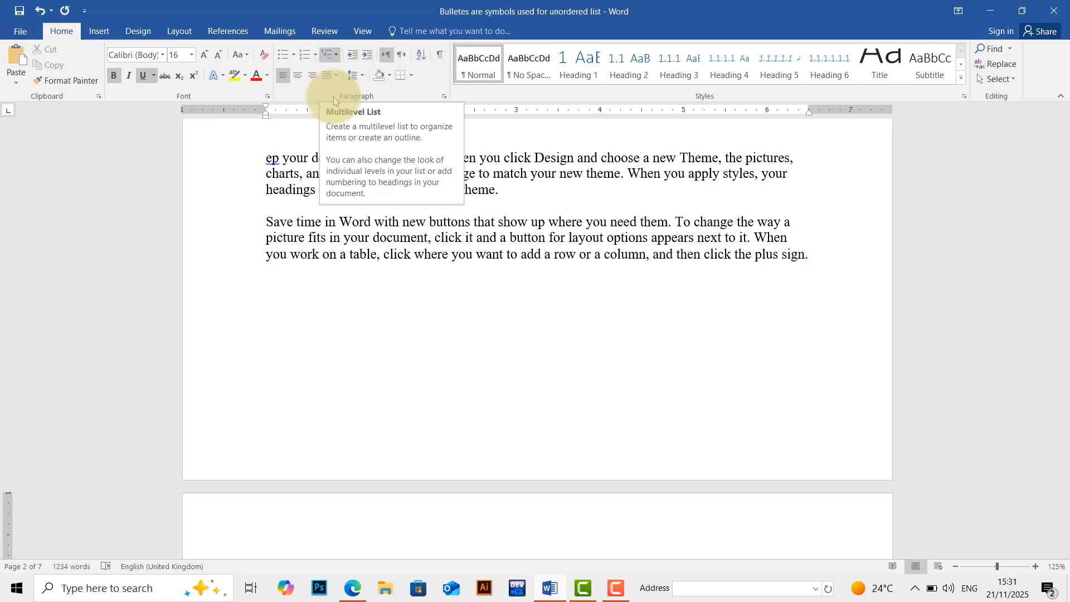
{"action": "scroll", "coordinate": [485, 258], "scroll_direction": "down", "scroll_amount": 6}
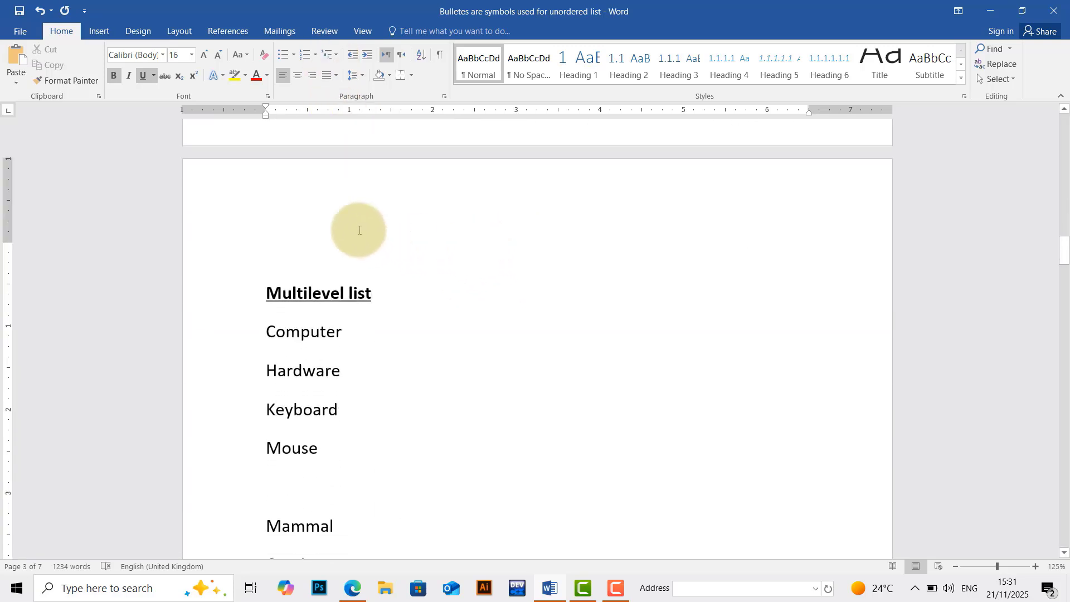
{"action": "scroll", "coordinate": [359, 230], "scroll_direction": "down", "scroll_amount": 3}
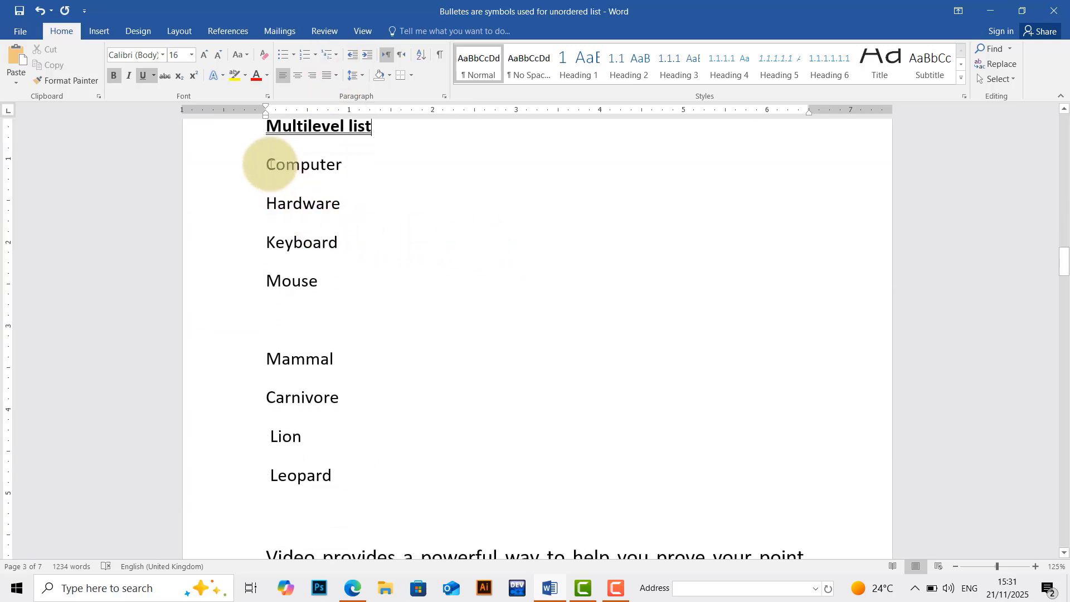
{"action": "left_click_drag", "start_coordinate": [269, 163], "coordinate": [352, 167]}
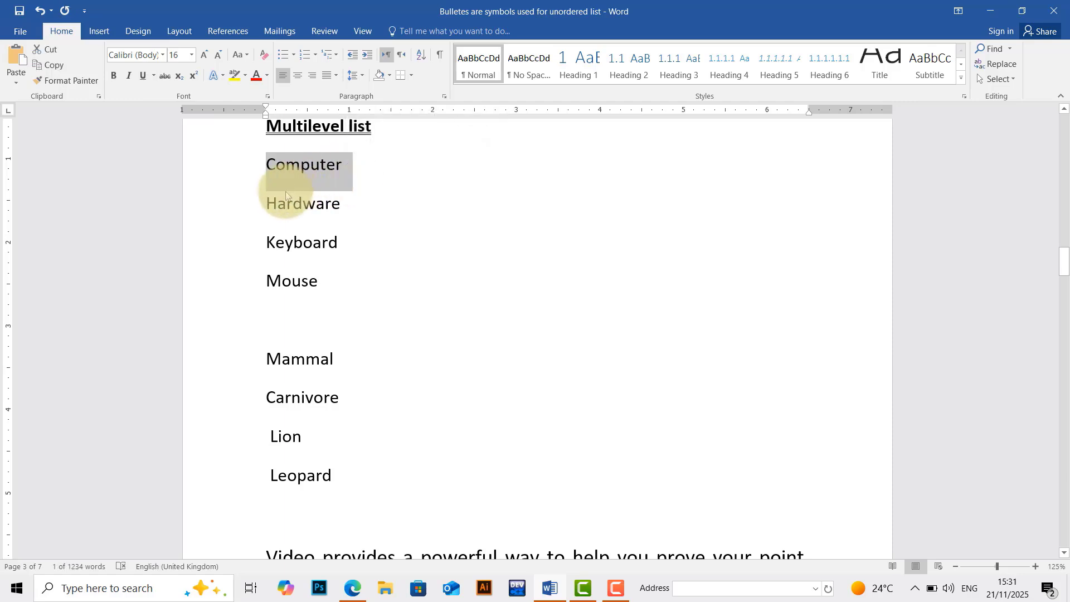
{"action": "left_click_drag", "start_coordinate": [267, 202], "coordinate": [356, 203]}
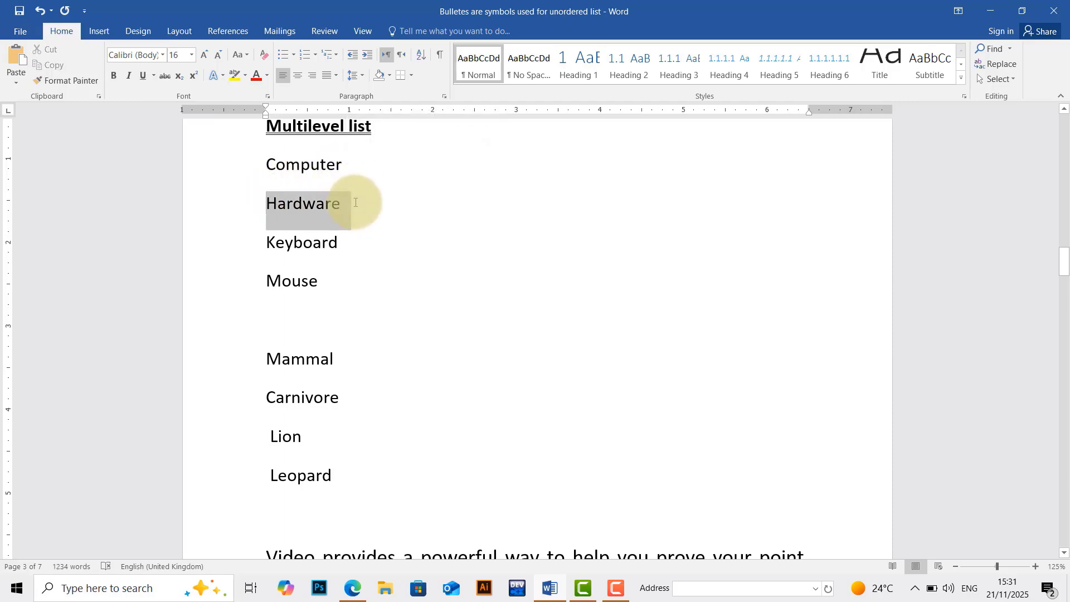
{"action": "left_click", "coordinate": [370, 283]}
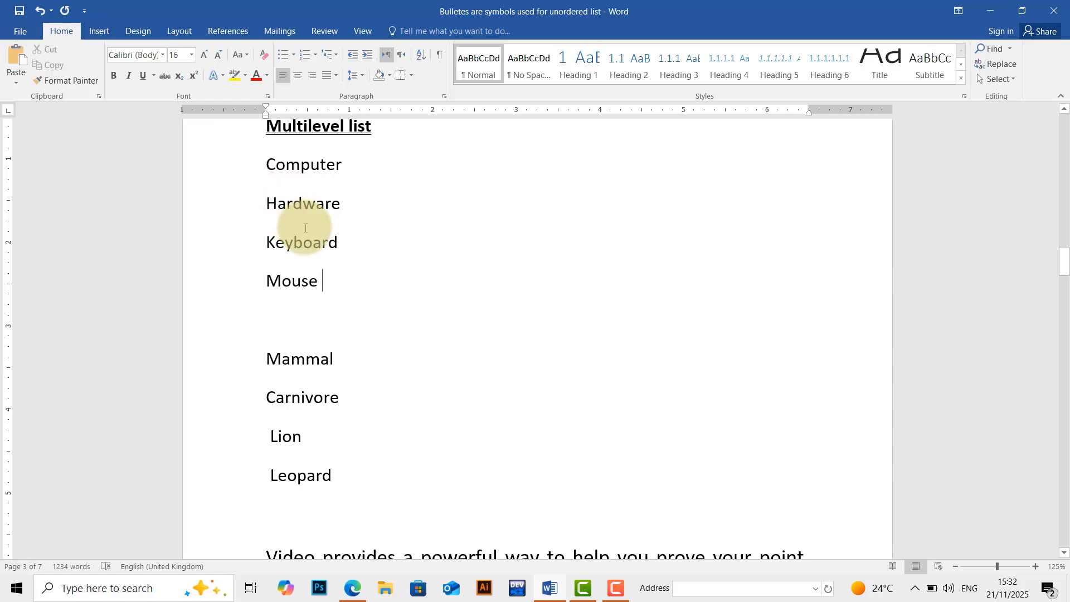
{"action": "left_click", "coordinate": [266, 204]}
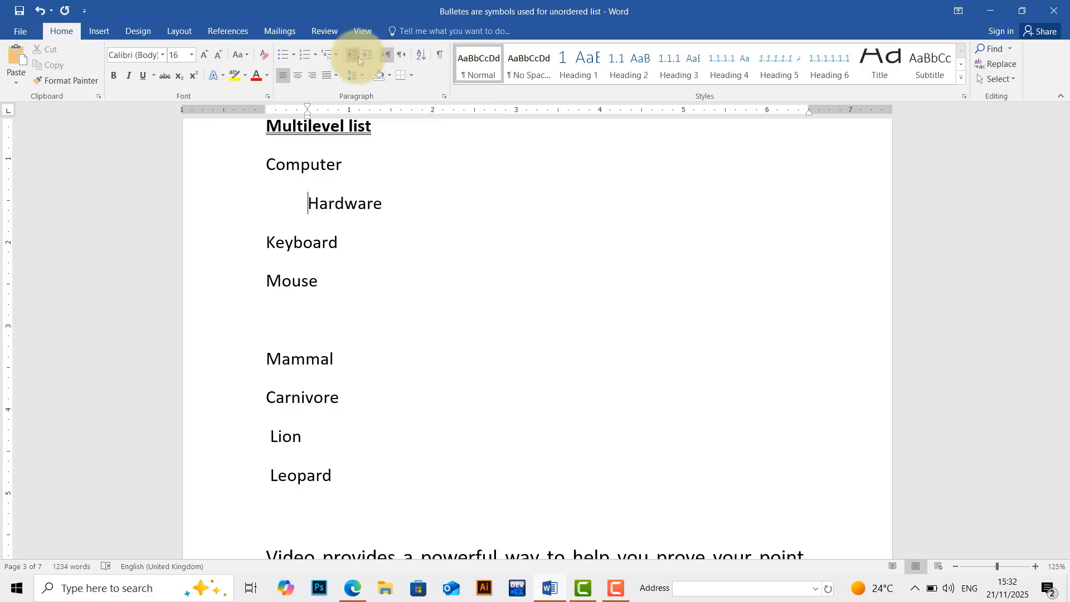
Indent the Keyboard and Mouse lines two levels so they sit beneath Hardware in the Multilevel list section
{"action": "left_click", "coordinate": [268, 242]}
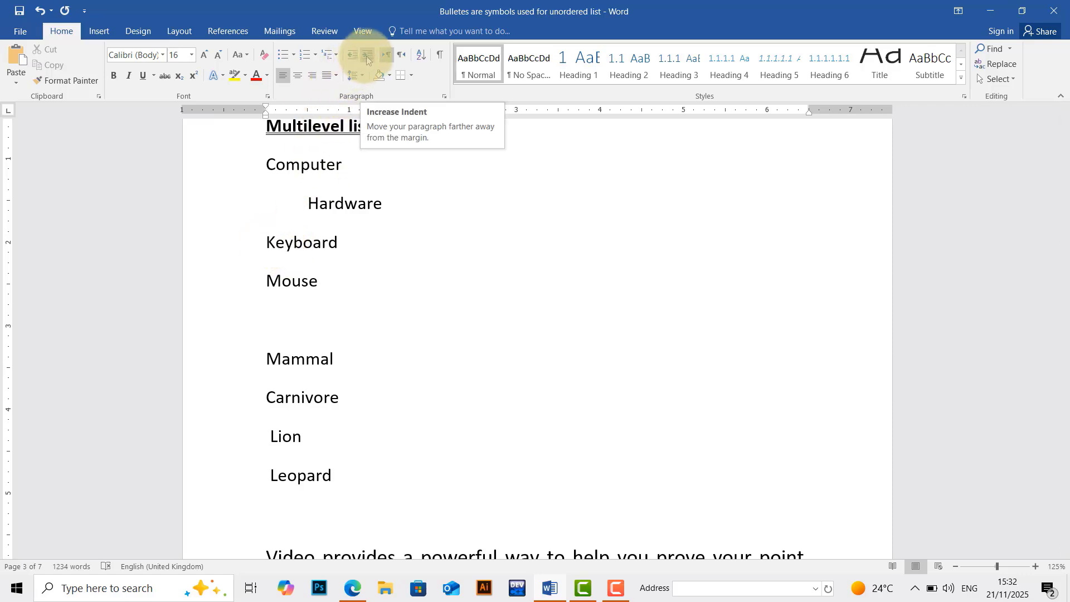
{"action": "left_click", "coordinate": [368, 56]}
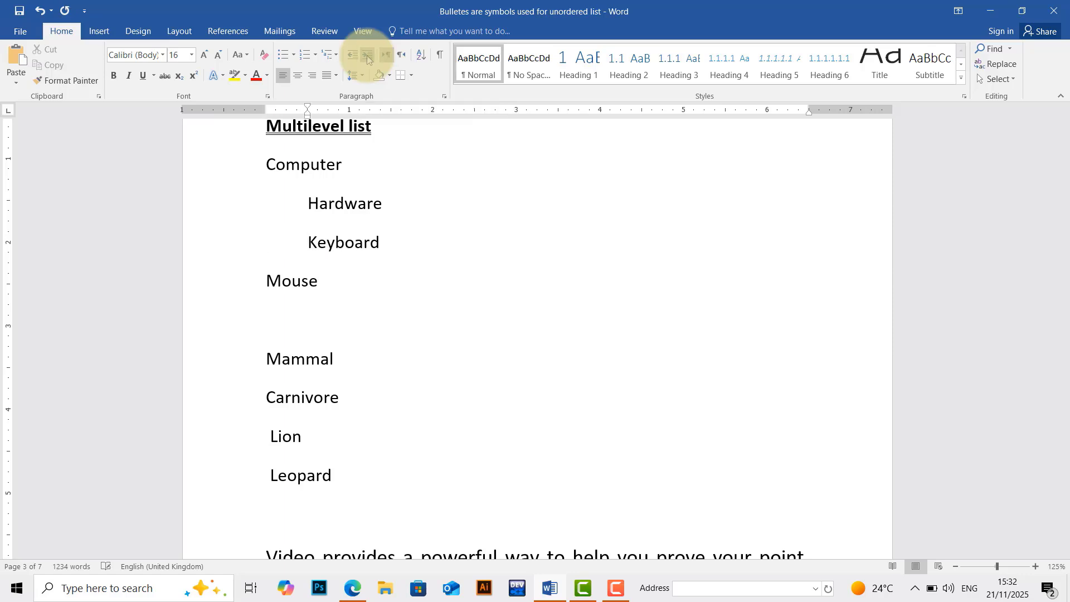
{"action": "left_click", "coordinate": [368, 56]}
{"action": "left_click", "coordinate": [260, 283]}
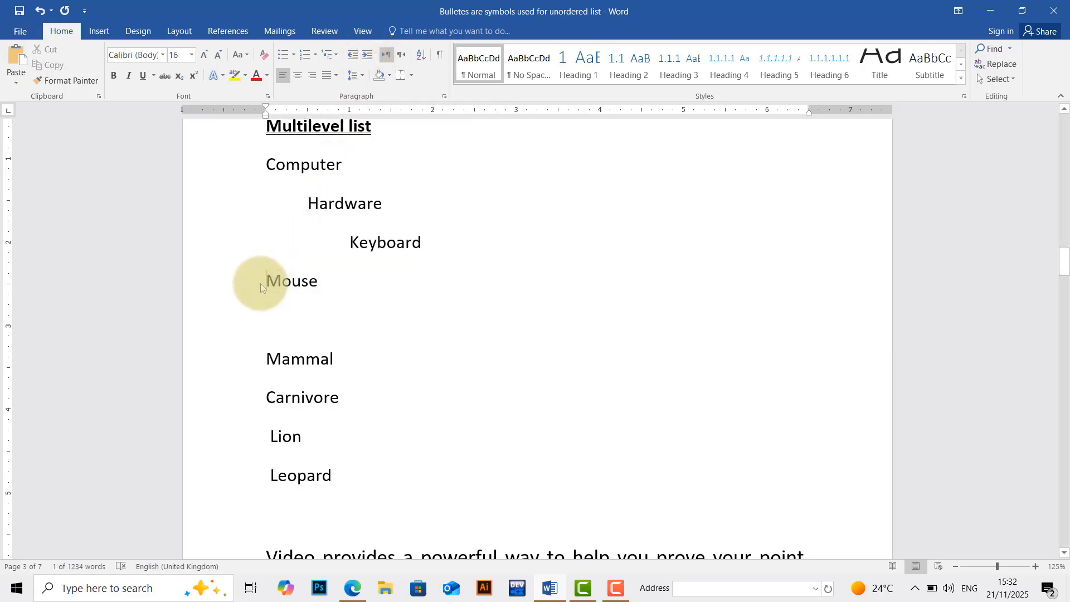
{"action": "left_click", "coordinate": [368, 56]}
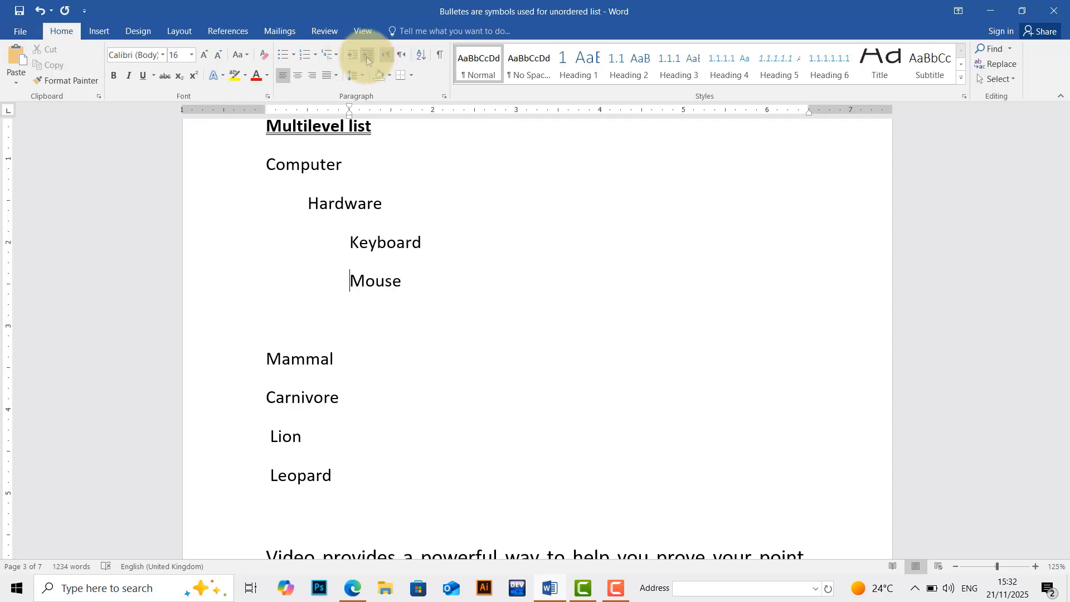
{"action": "left_click", "coordinate": [466, 314]}
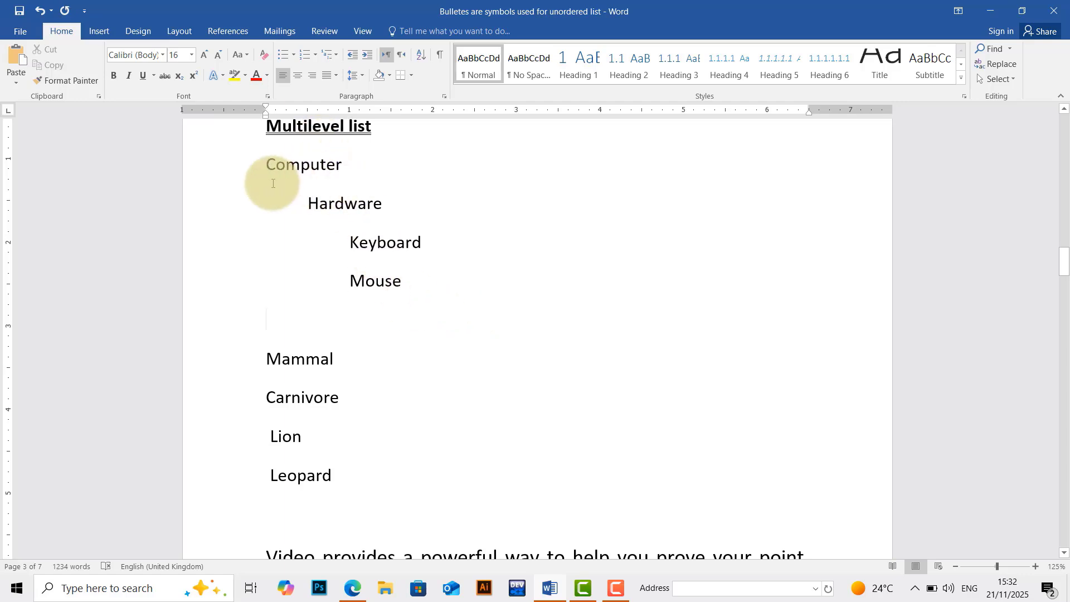
Apply the 1) a) i) multilevel list format from the library to the Computer, Hardware, Keyboard and Mouse lines
{"action": "left_click_drag", "start_coordinate": [267, 166], "coordinate": [390, 284]}
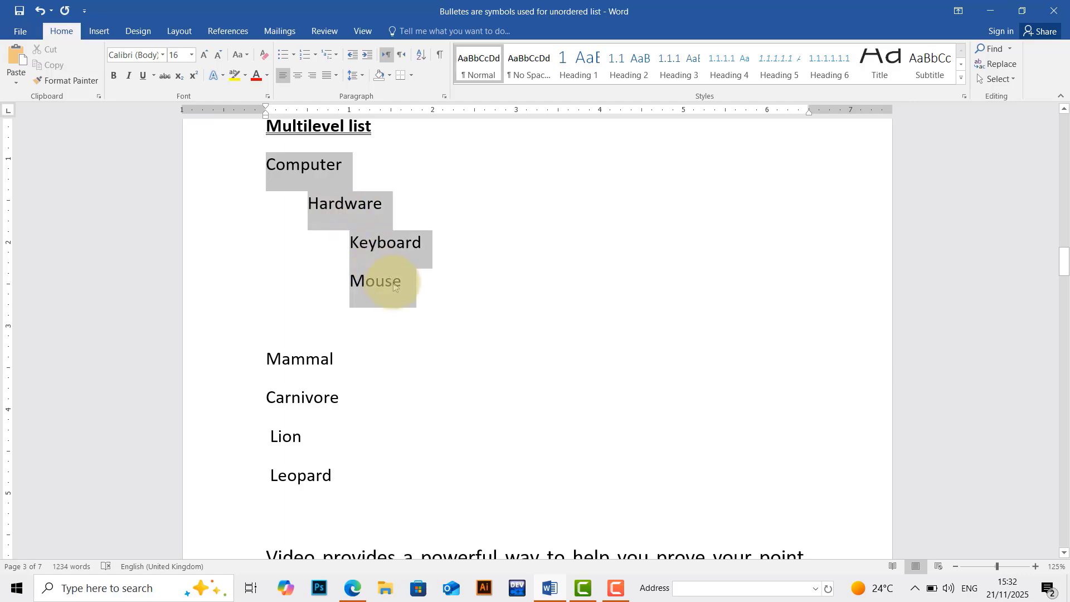
{"action": "left_click", "coordinate": [338, 56]}
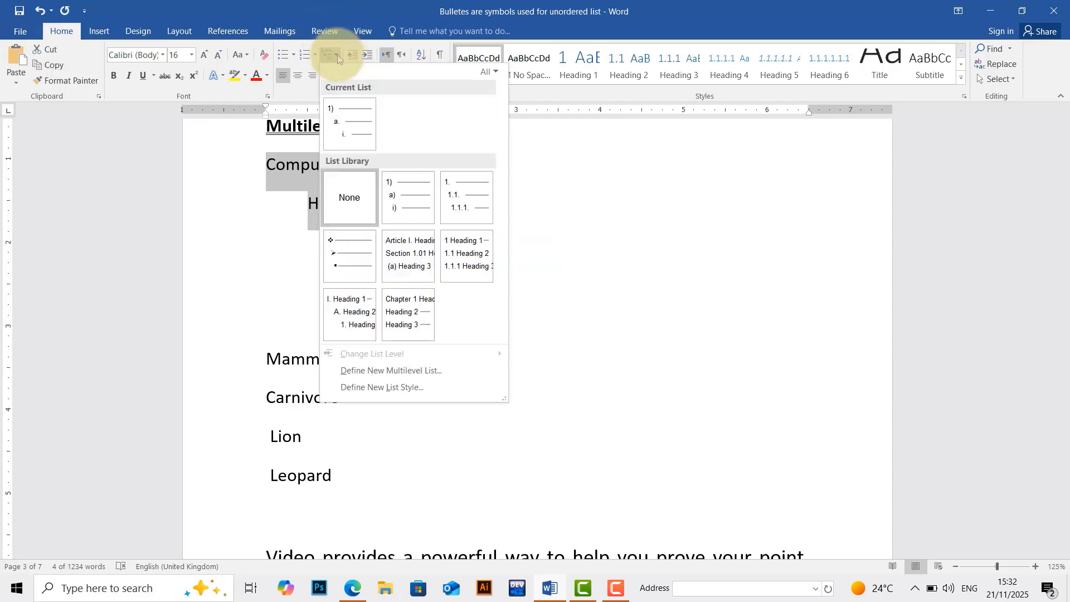
{"action": "left_click", "coordinate": [410, 201]}
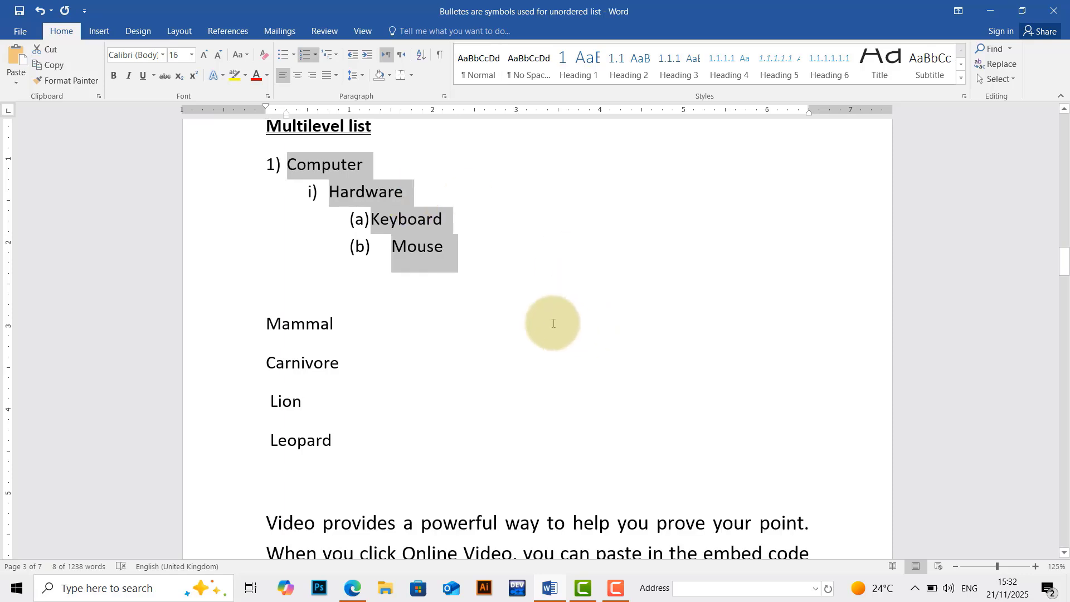
{"action": "left_click", "coordinate": [554, 323]}
Remove the list number in front of Mouse and undo that removal
{"action": "left_click_drag", "start_coordinate": [346, 165], "coordinate": [379, 192]}
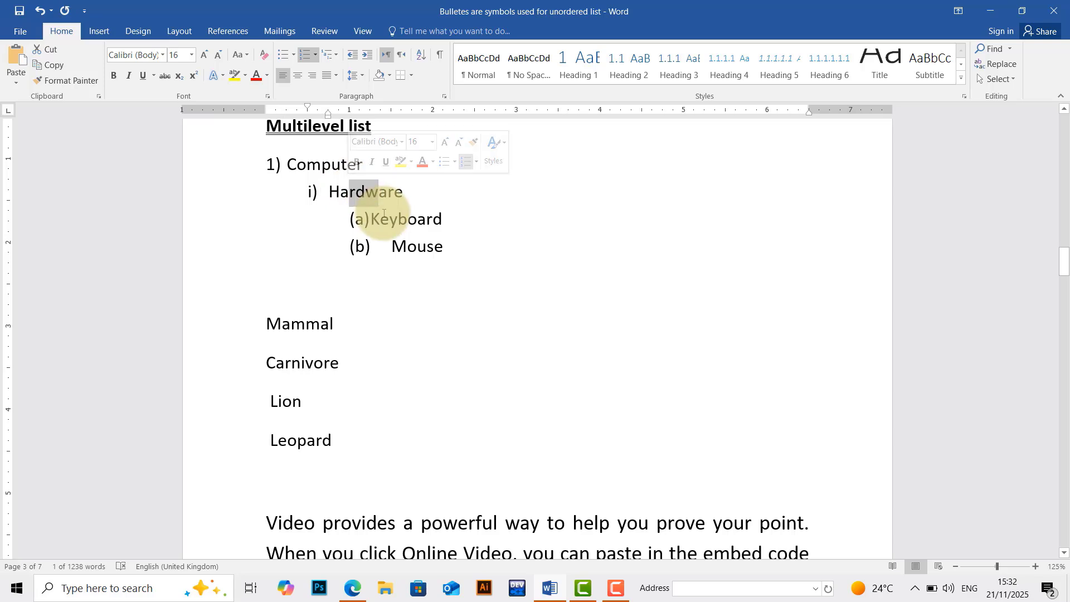
{"action": "left_click", "coordinate": [393, 249]}
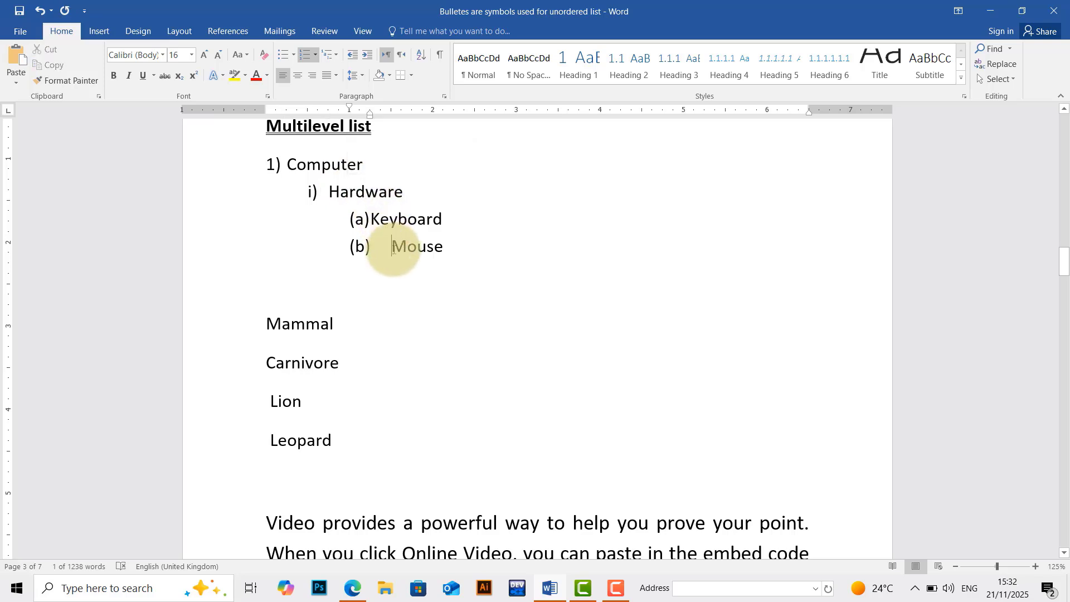
{"action": "key", "text": "BackSpace"}
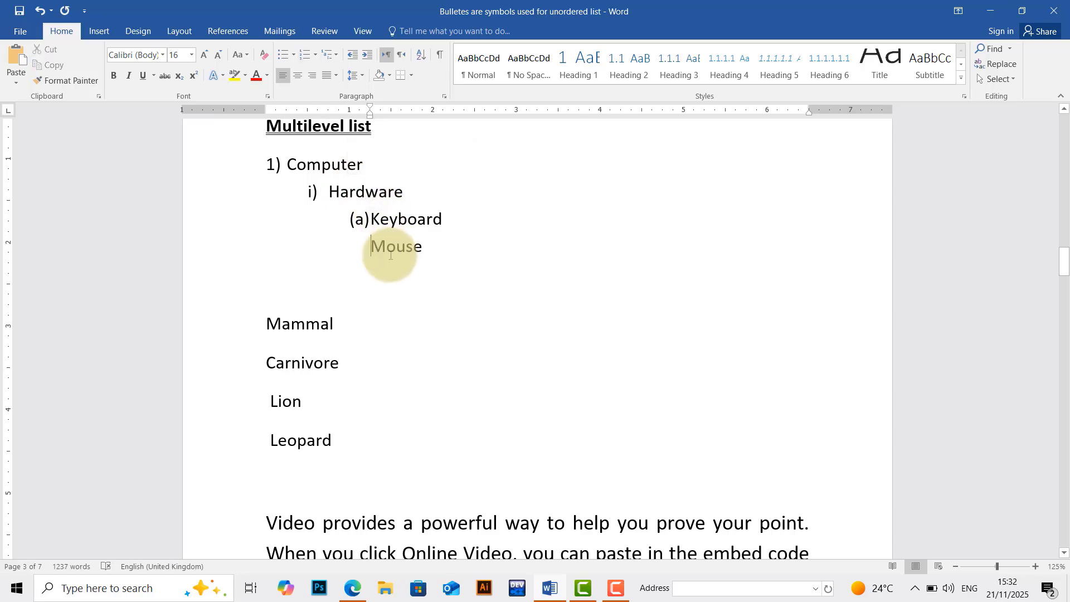
{"action": "key", "text": "ctrl+z"}
{"action": "left_click", "coordinate": [426, 296]}
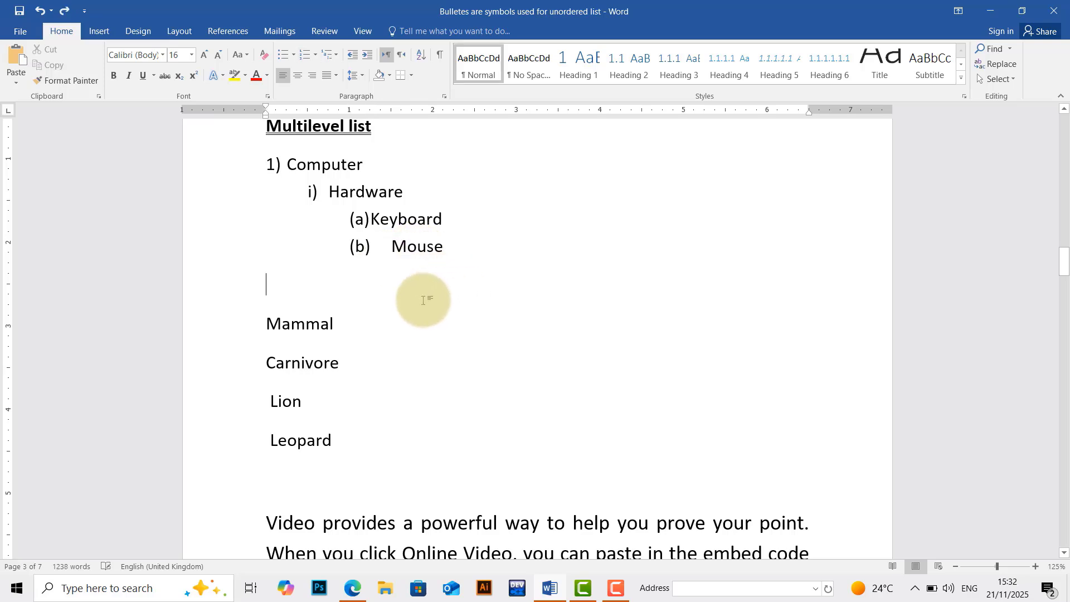
Indent Carnivore one level beneath Mammal, and indent Lion and Leopard two levels
{"action": "scroll", "coordinate": [391, 292], "scroll_direction": "down", "scroll_amount": 1}
{"action": "scroll", "coordinate": [279, 279], "scroll_direction": "up", "scroll_amount": 1}
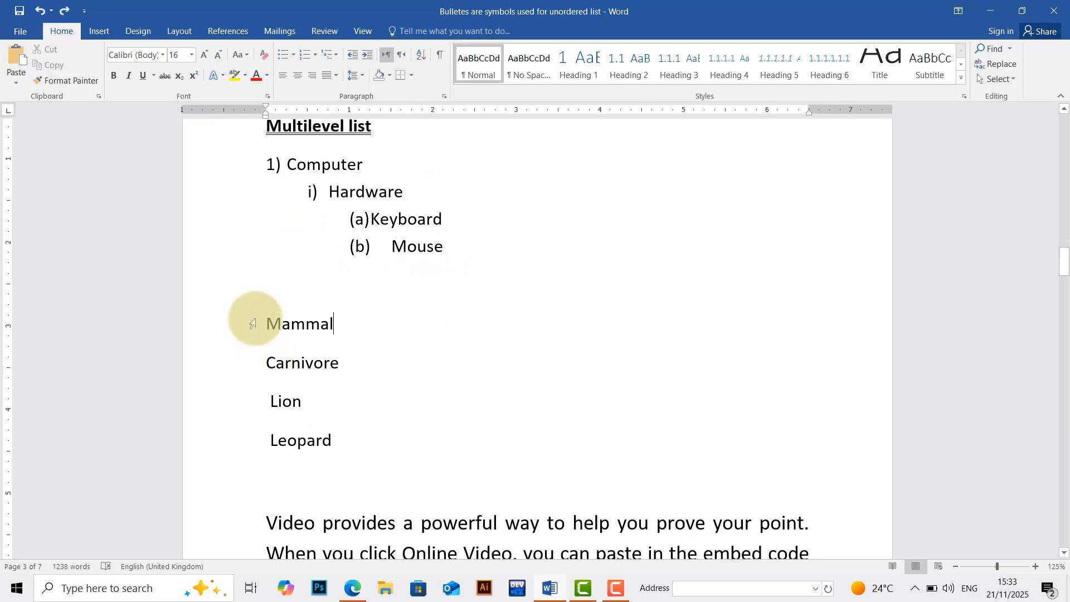
{"action": "left_click", "coordinate": [262, 362]}
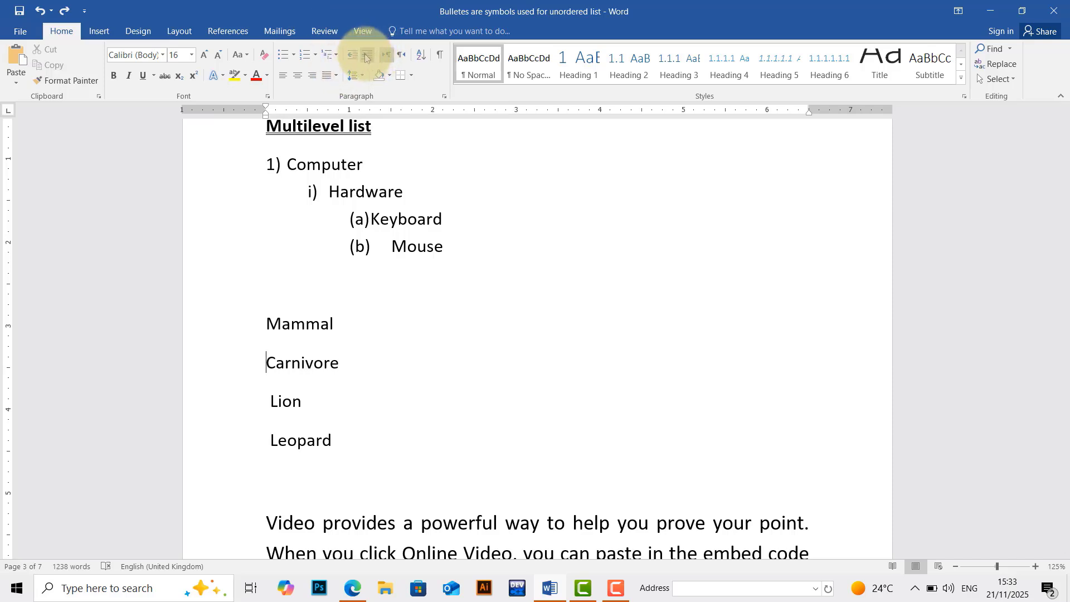
{"action": "left_click", "coordinate": [367, 57]}
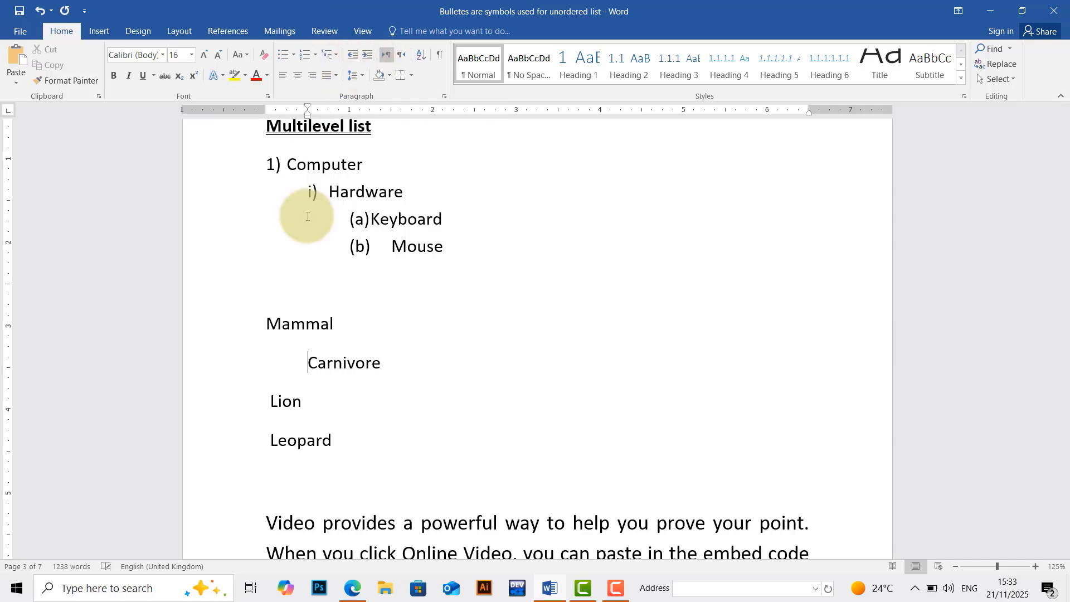
{"action": "left_click_drag", "start_coordinate": [283, 393], "coordinate": [337, 440]}
{"action": "left_click", "coordinate": [368, 57]}
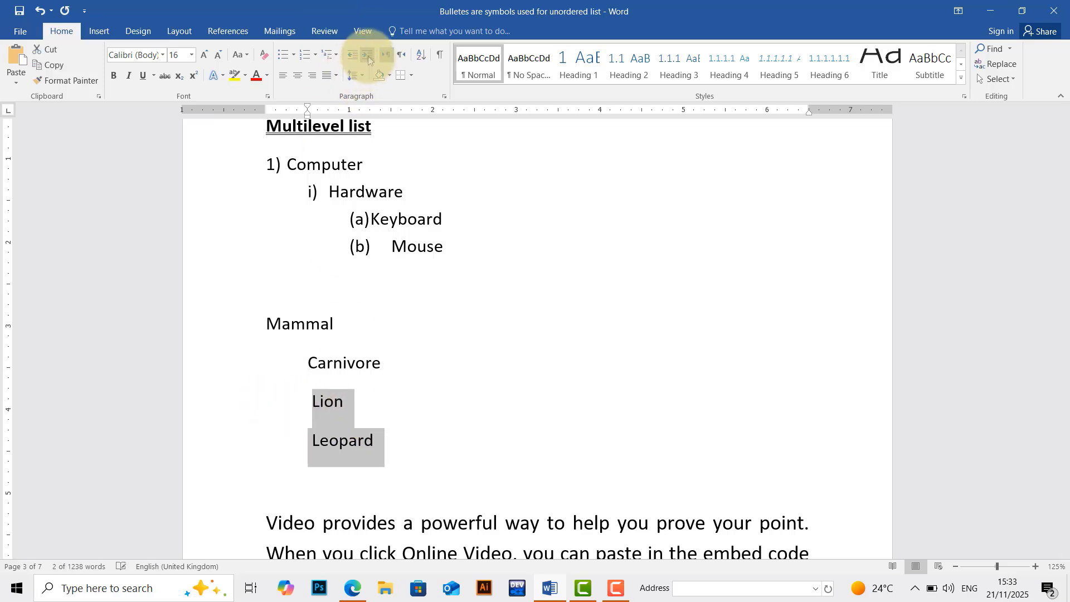
{"action": "left_click", "coordinate": [367, 56]}
{"action": "left_click", "coordinate": [390, 361]}
Apply the 1) a) i) multilevel list format from the library to the lines from Mammal through Leopard
{"action": "left_click_drag", "start_coordinate": [270, 319], "coordinate": [415, 444]}
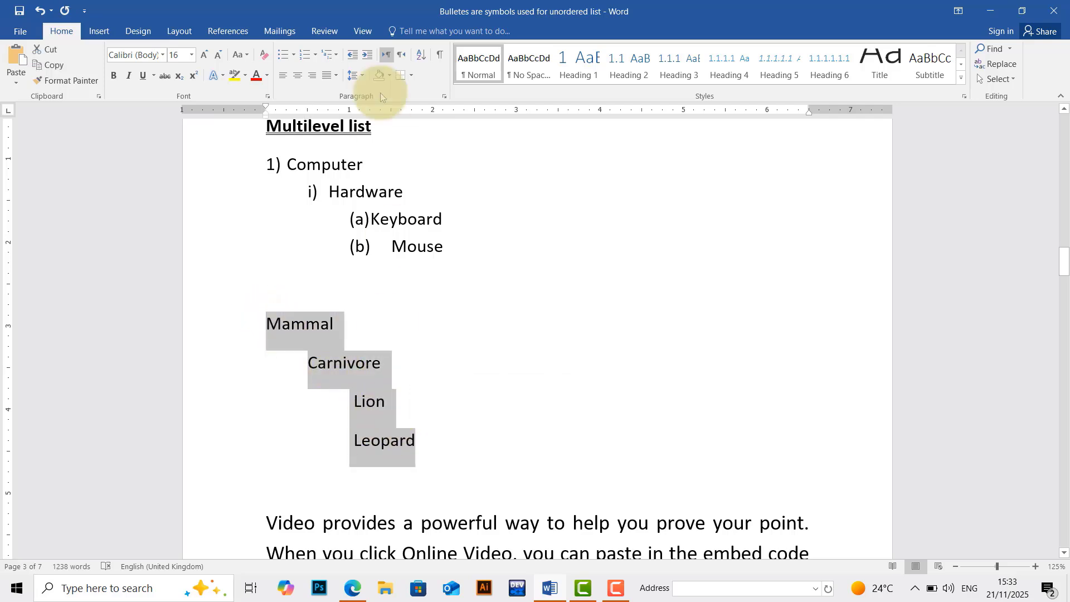
{"action": "left_click", "coordinate": [337, 55]}
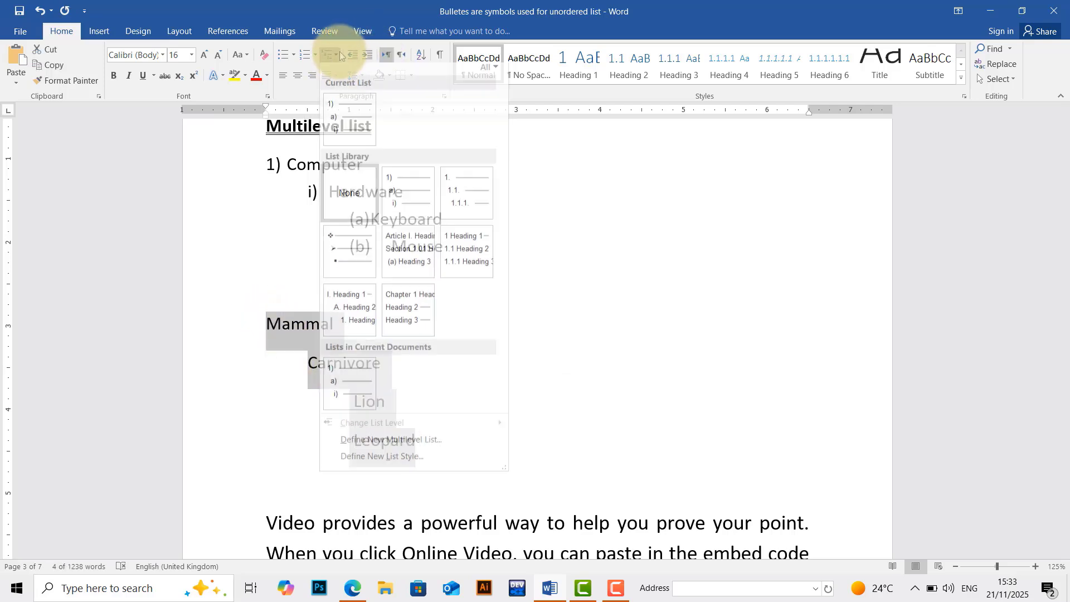
{"action": "left_click", "coordinate": [399, 207]}
{"action": "left_click", "coordinate": [412, 348]}
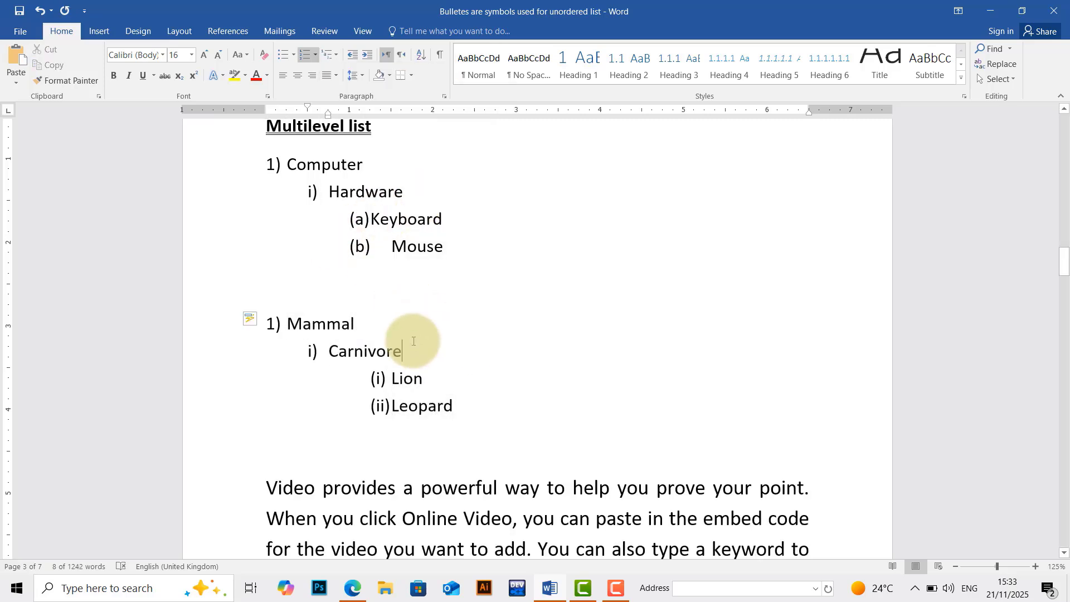
{"action": "scroll", "coordinate": [480, 279], "scroll_direction": "down", "scroll_amount": 2}
{"action": "scroll", "coordinate": [495, 232], "scroll_direction": "down", "scroll_amount": 5}
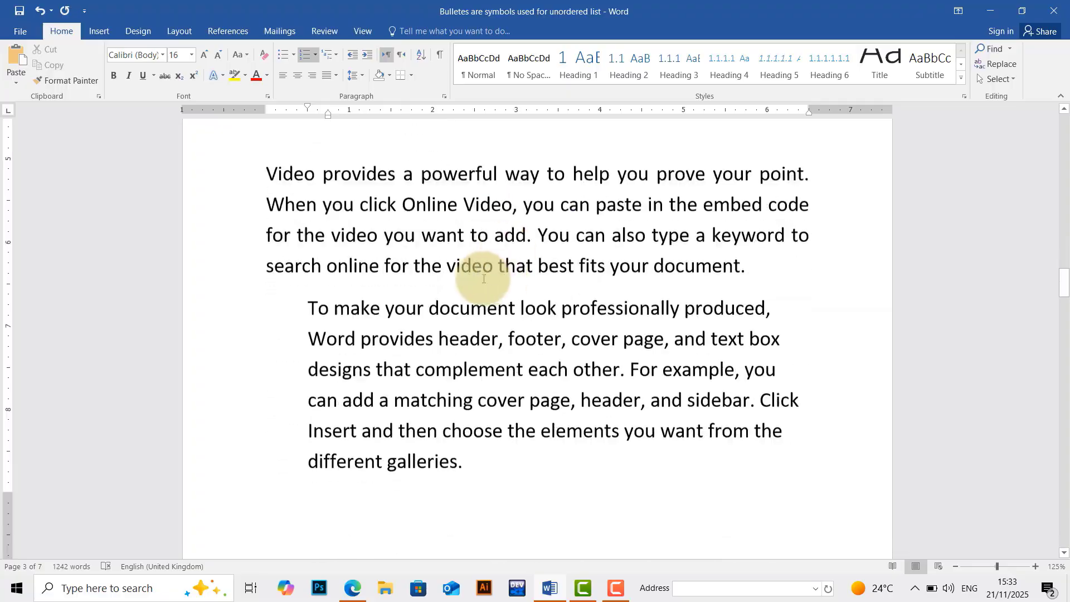